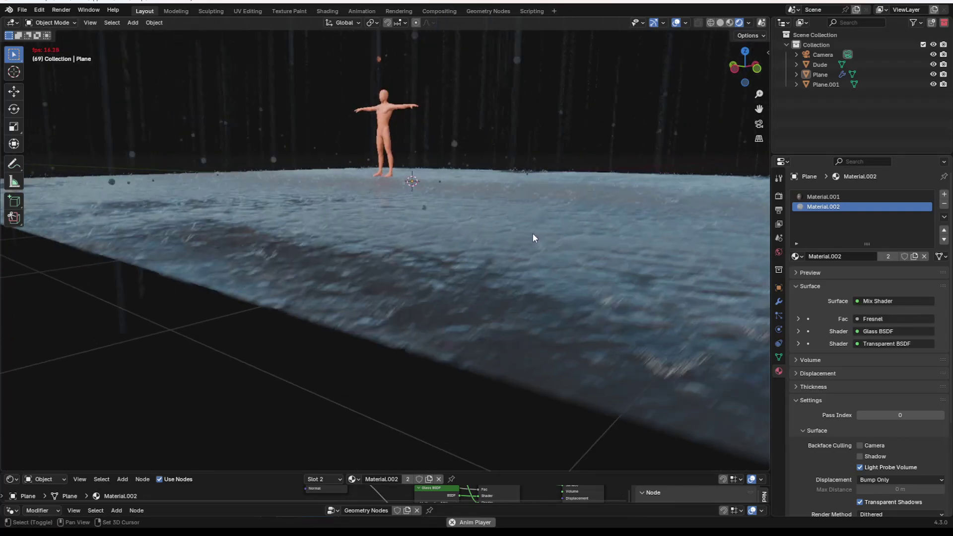
# Create a new scene and add a plane mesh at the origin
pyautogui.scroll(-4, 532, 234)
pyautogui.moveTo(388, 236); pyautogui.dragTo(441, 241, button='middle')
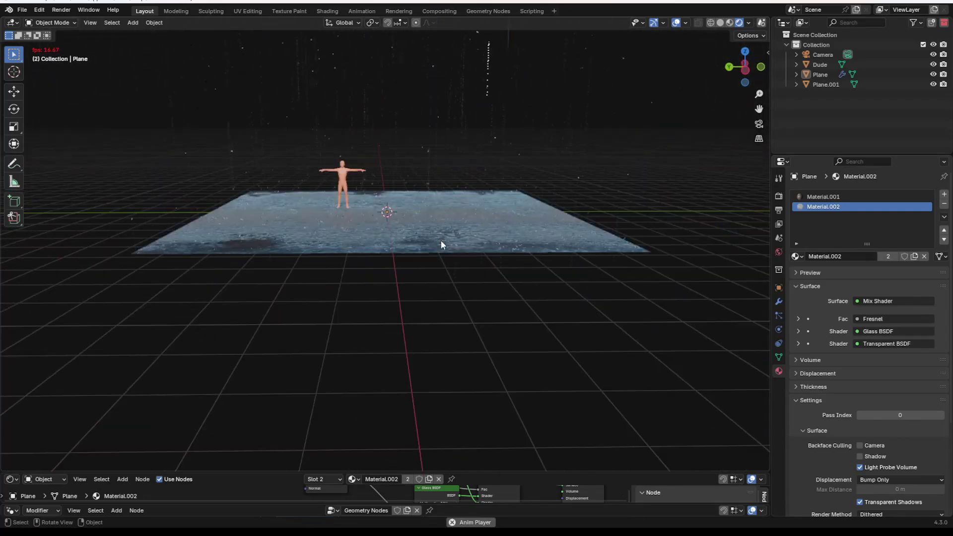
pyautogui.scroll(3, 382, 243)
pyautogui.moveTo(380, 244); pyautogui.dragTo(468, 160, button='middle')
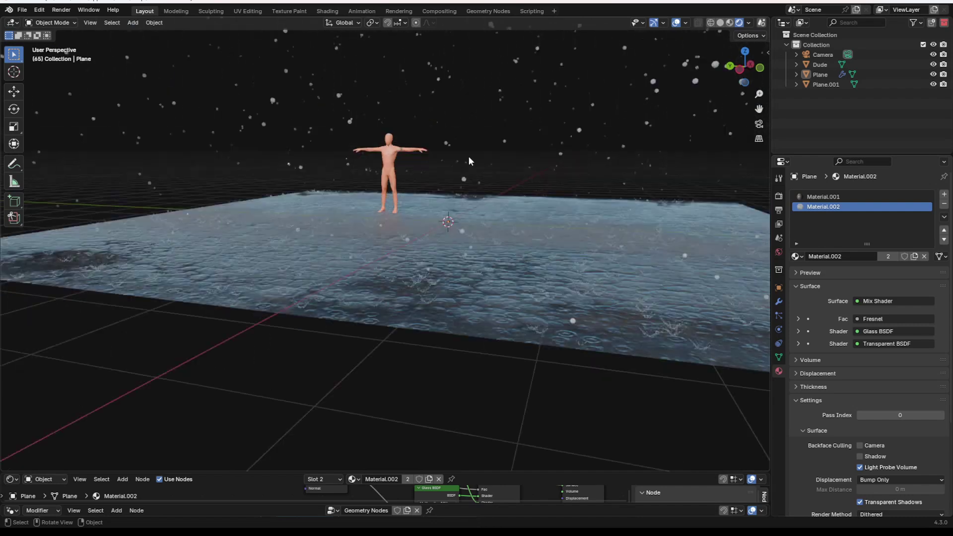
pyautogui.click(856, 9)
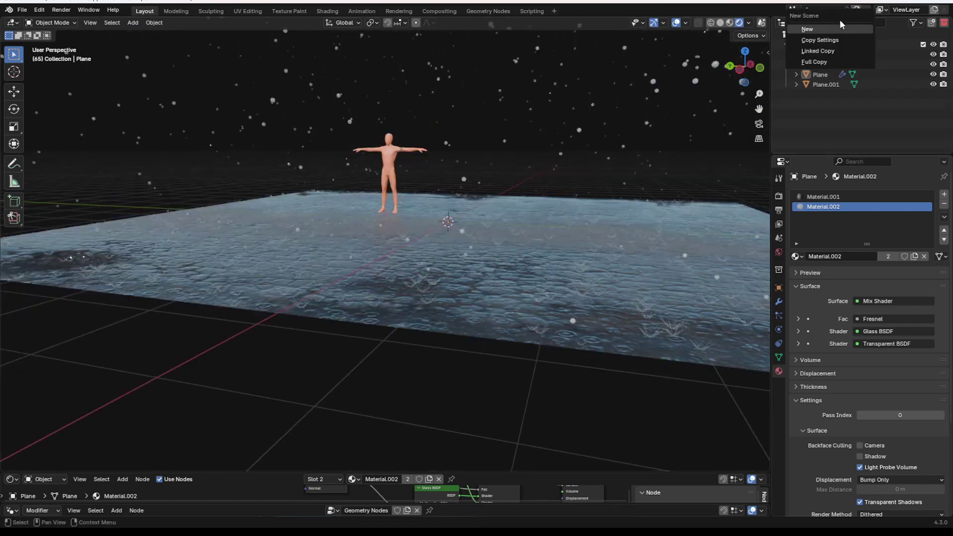
pyautogui.click(841, 28)
pyautogui.hotkey('shift', 'a')
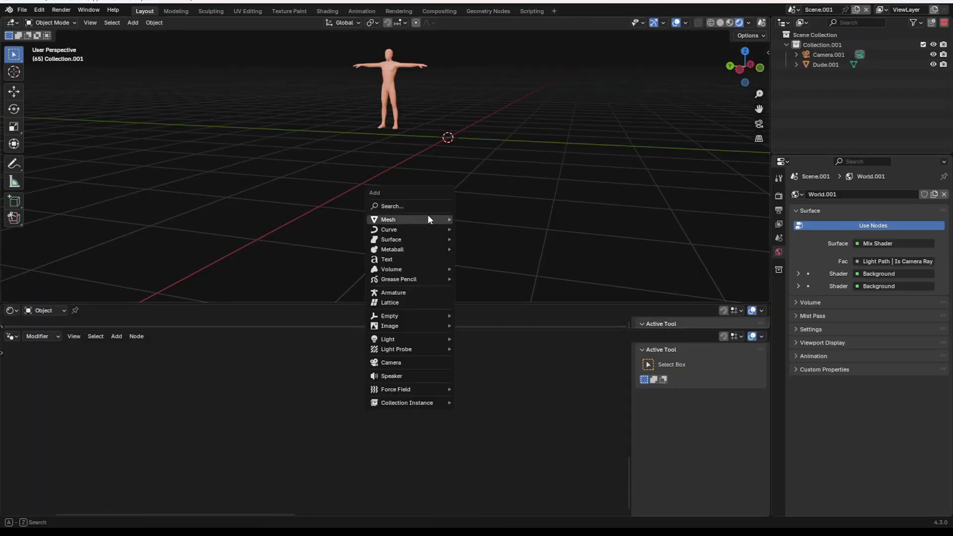
pyautogui.moveTo(429, 219)
pyautogui.click(484, 217)
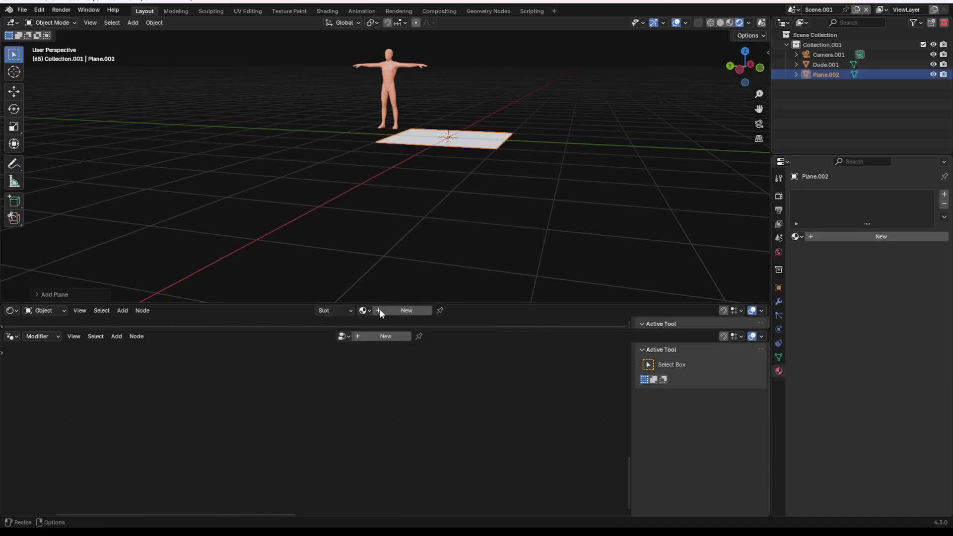
# Create a new geometry node tree on the plane and name it Rain
pyautogui.click(368, 338)
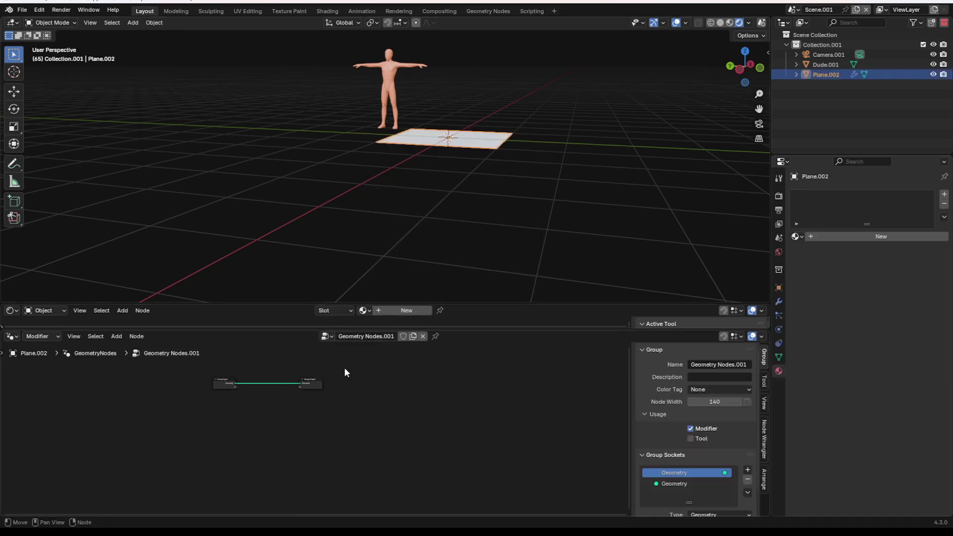
pyautogui.doubleClick(364, 337)
pyautogui.press('BackSpace')
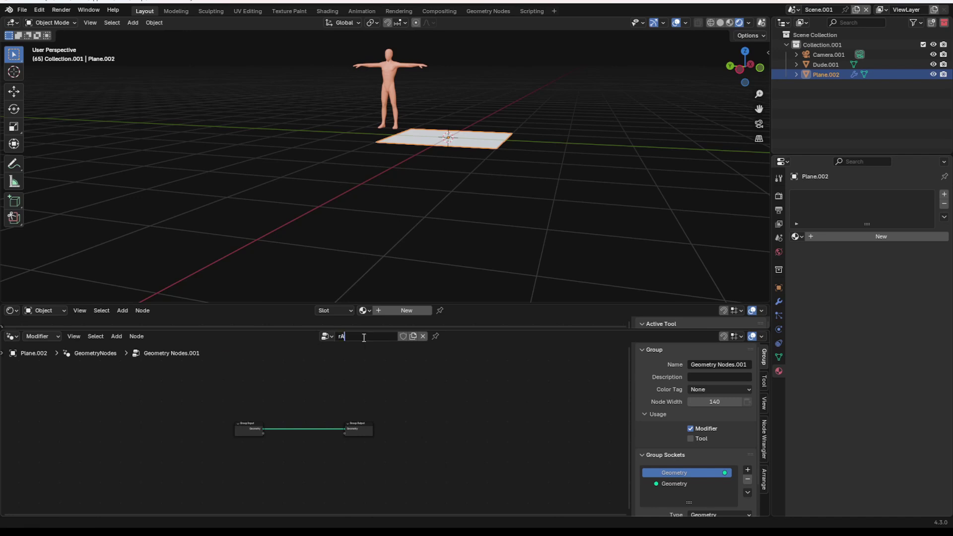
pyautogui.write('Rain')
pyautogui.press('Return')
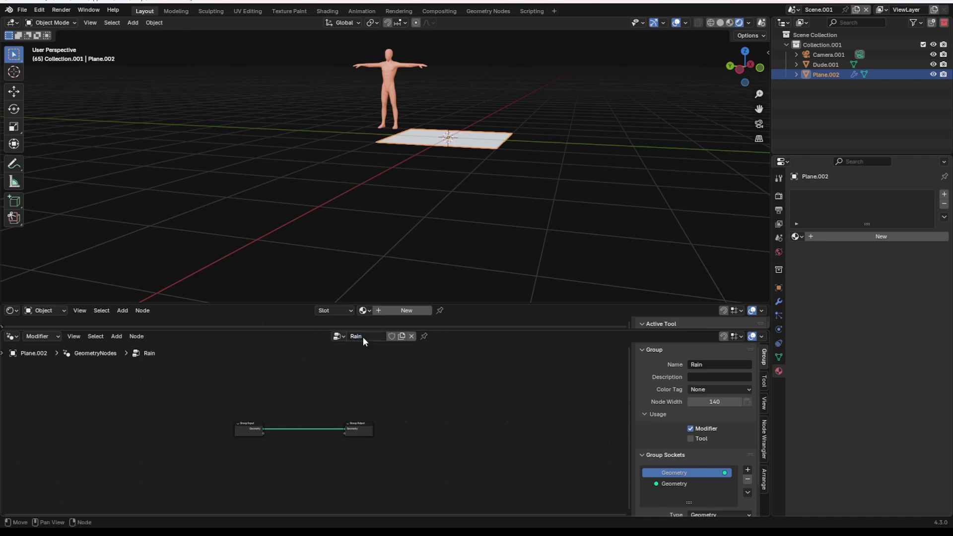
# Scale up the plane's mesh in Edit Mode until it extends well beyond the figure, and deselect it in Object Mode
pyautogui.press('Home')
pyautogui.hotkey('shift', 'a')
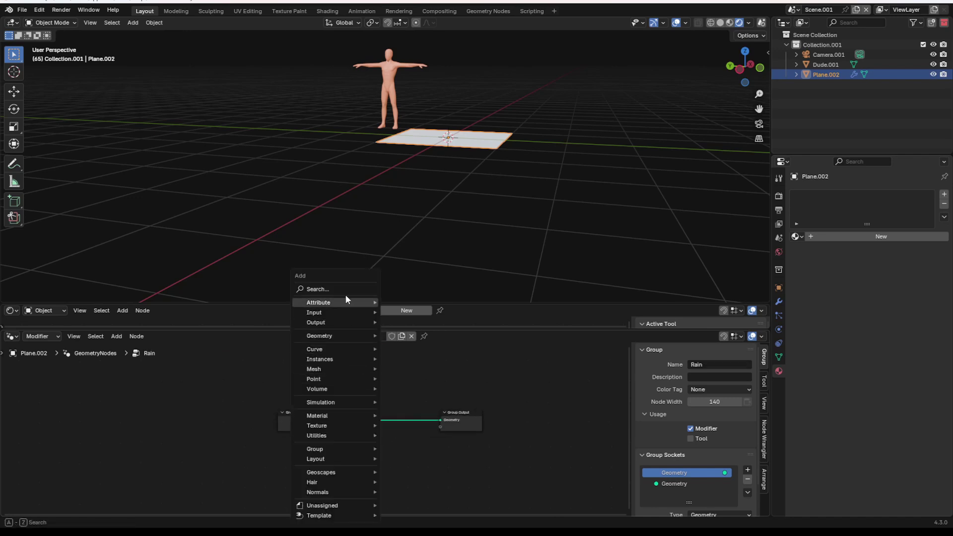
pyautogui.press('Tab')
pyautogui.press('s')
pyautogui.click(502, 164)
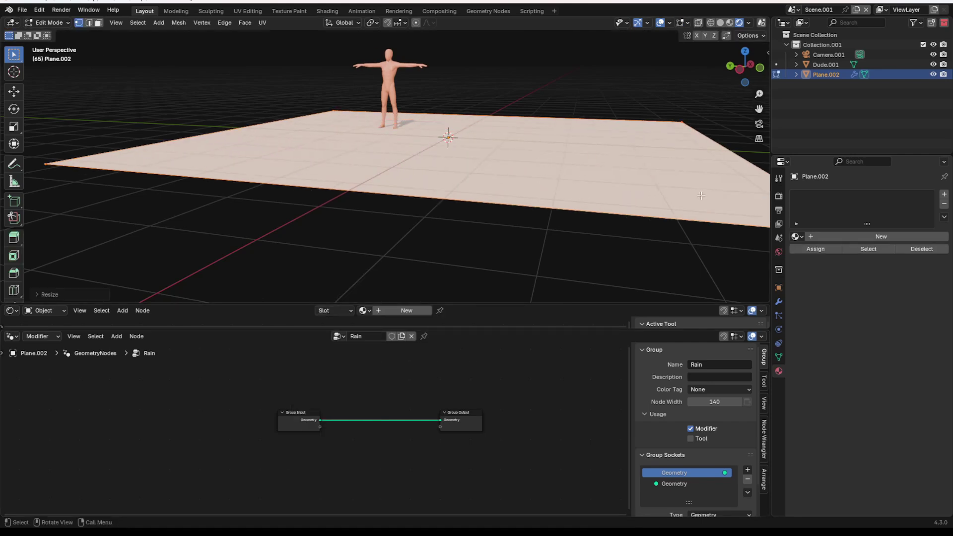
pyautogui.press('Tab')
pyautogui.scroll(-4, 500, 161)
pyautogui.moveTo(500, 161); pyautogui.dragTo(528, 174, button='middle')
pyautogui.hotkey('alt', 'a')
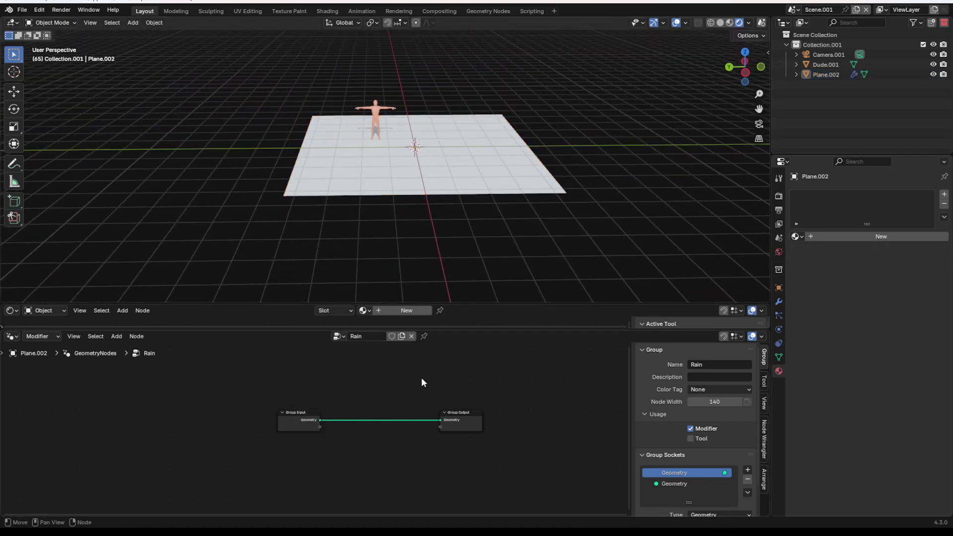
# Insert an Instance on Points node between the Group Input and Group Output
pyautogui.hotkey('shift', 'a')
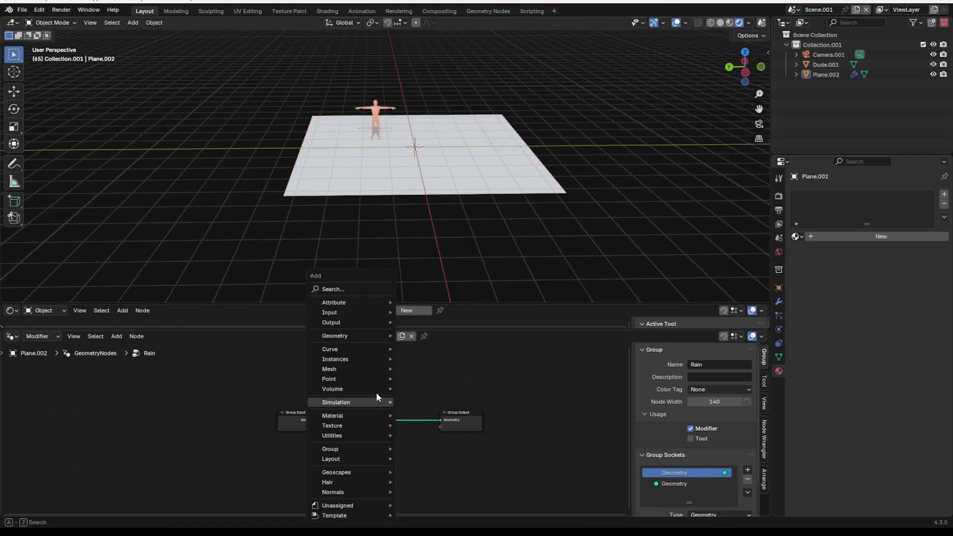
pyautogui.click(354, 290)
pyautogui.write('i')
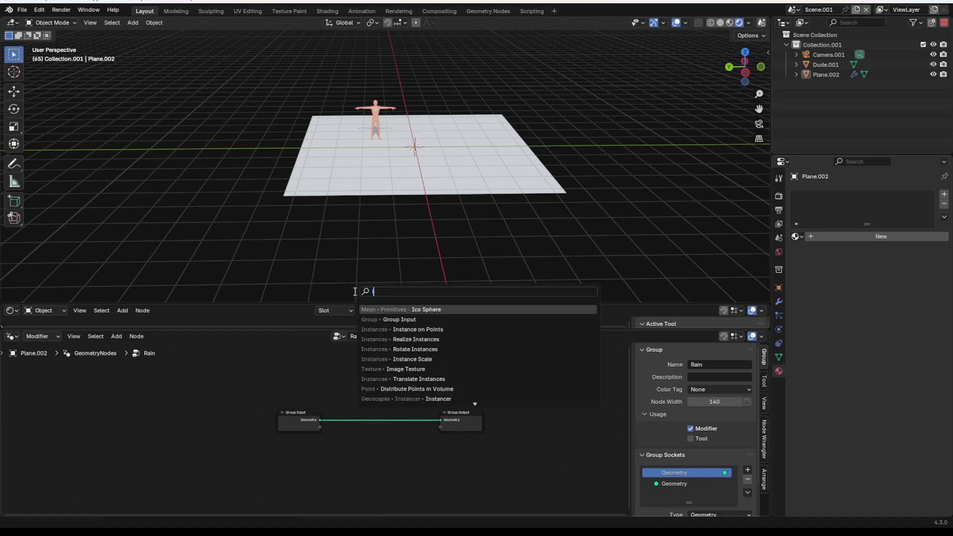
pyautogui.write('nsa on')
pyautogui.press('Return')
pyautogui.click(348, 409)
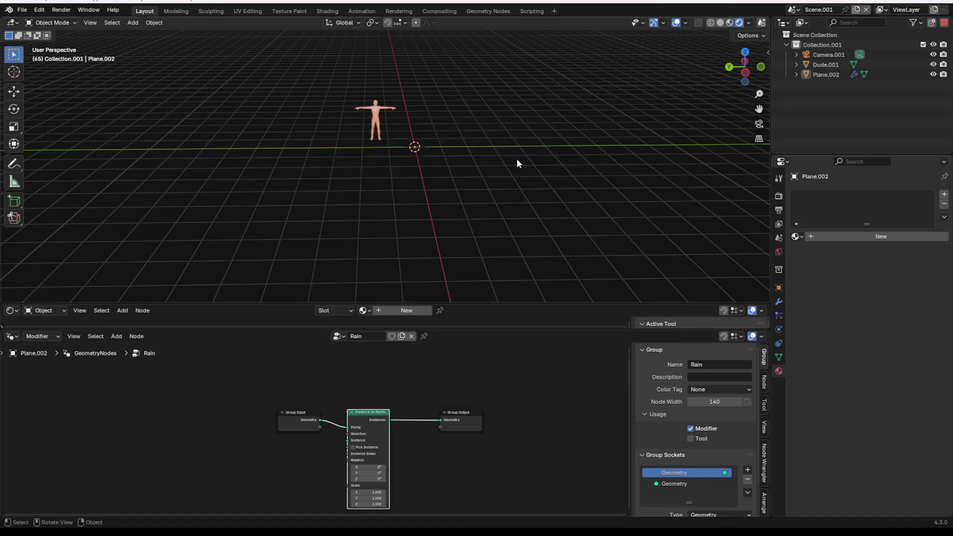
# Make room after the Group Input and insert a Distribute Points on Faces node before Instance on Points
pyautogui.scroll(6, 455, 156)
pyautogui.moveTo(516, 159); pyautogui.dragTo(412, 311, button='middle')
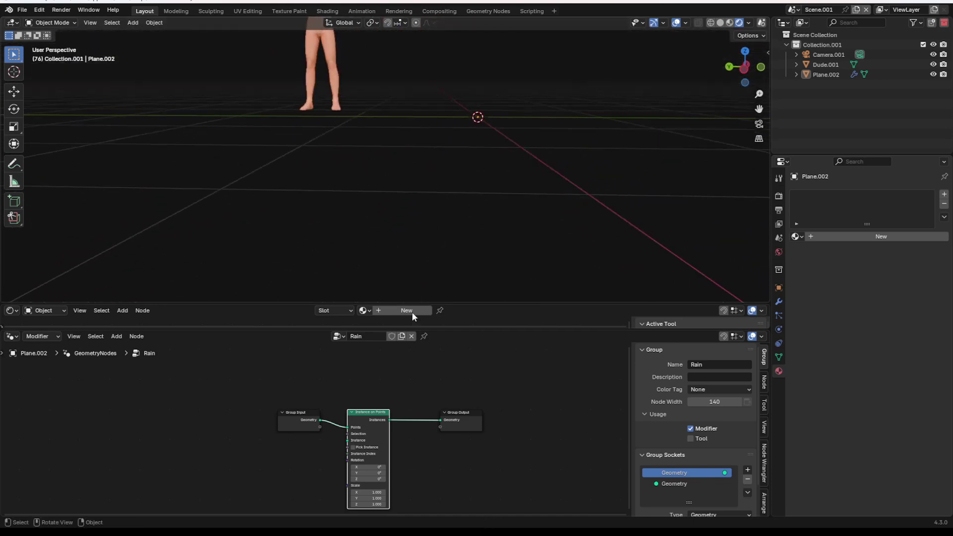
pyautogui.moveTo(297, 417); pyautogui.dragTo(188, 433)
pyautogui.moveTo(291, 413); pyautogui.dragTo(322, 405, button='middle')
pyautogui.hotkey('shift', 'a')
pyautogui.click(294, 288)
pyautogui.write('di')
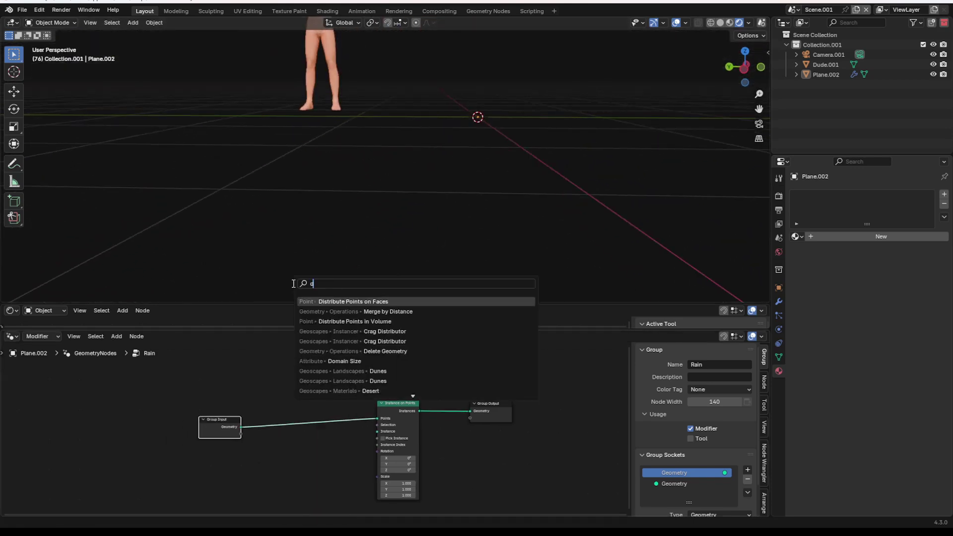
pyautogui.click(322, 300)
pyautogui.click(281, 406)
pyautogui.scroll(-1, 396, 405)
pyautogui.moveTo(399, 392); pyautogui.dragTo(420, 350, button='middle')
pyautogui.moveTo(459, 208); pyautogui.dragTo(432, 209, button='middle')
pyautogui.moveTo(326, 364); pyautogui.dragTo(326, 354)
# Add an Ico Sphere node below Distribute Points on Faces and set its subdivisions to 2
pyautogui.moveTo(369, 378); pyautogui.dragTo(414, 377, button='middle')
pyautogui.scroll(1, 415, 381)
pyautogui.hotkey('shift', 'a')
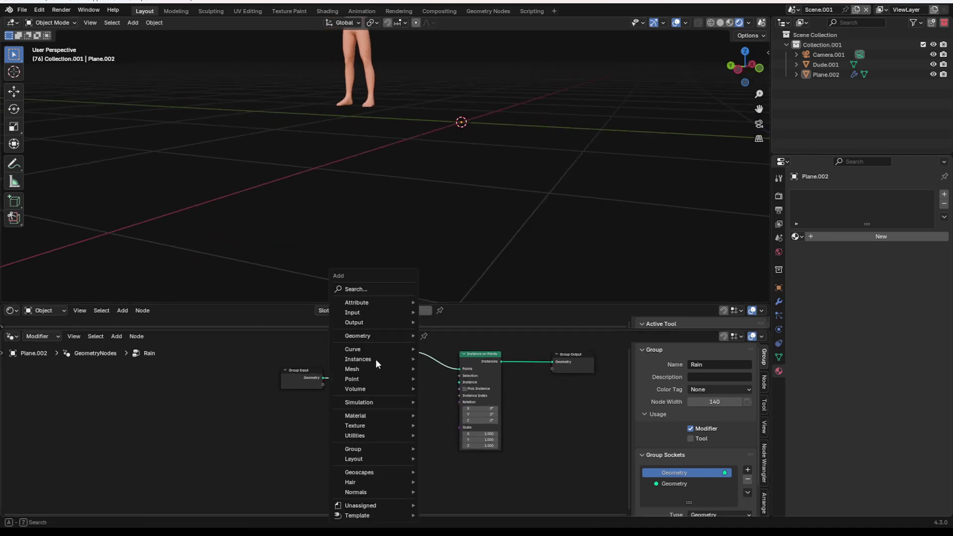
pyautogui.write('sp')
pyautogui.click(404, 320)
pyautogui.click(327, 427)
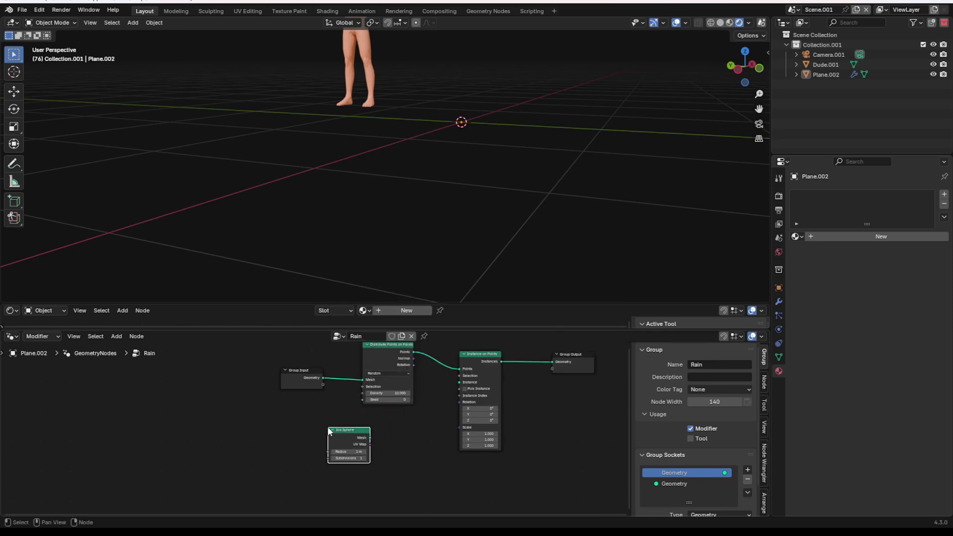
pyautogui.scroll(4, 333, 429)
pyautogui.moveTo(334, 429); pyautogui.dragTo(383, 402, button='middle')
pyautogui.click(430, 446)
pyautogui.scroll(-3, 480, 400)
pyautogui.moveTo(482, 387); pyautogui.dragTo(400, 443, button='middle')
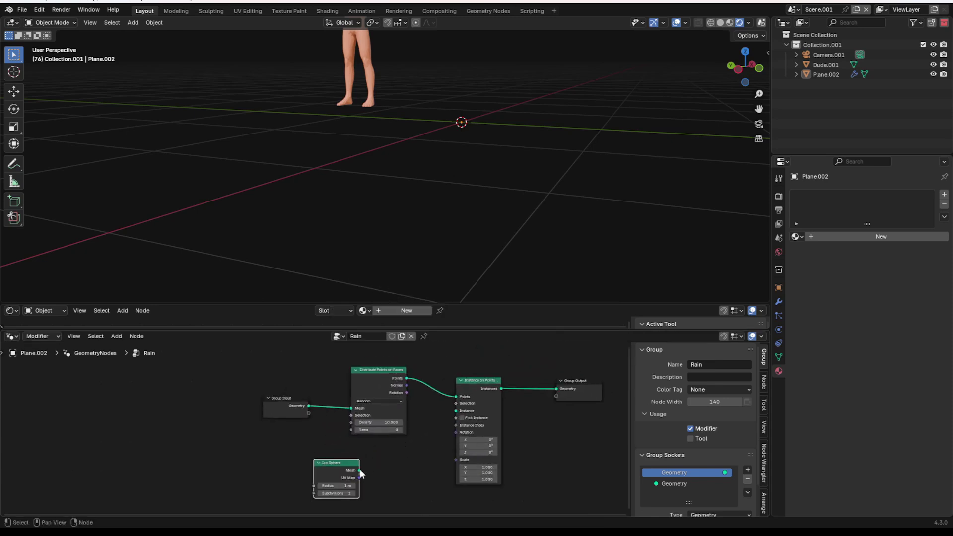
# Connect the Ico Sphere's Mesh output to the Instance input of Instance on Points
pyautogui.moveTo(359, 470); pyautogui.dragTo(456, 411)
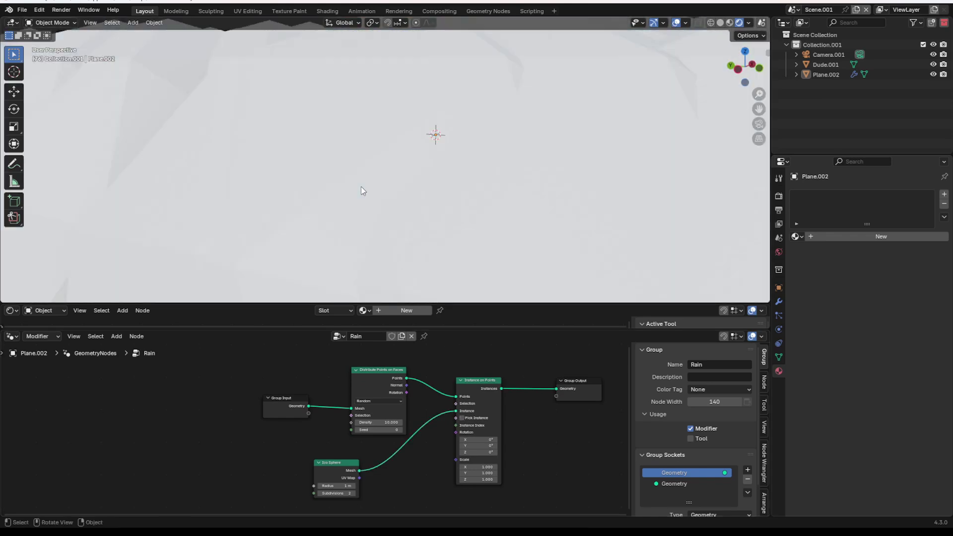
pyautogui.scroll(-7, 361, 186)
pyautogui.moveTo(361, 187); pyautogui.dragTo(375, 185, button='middle')
pyautogui.scroll(4, 375, 186)
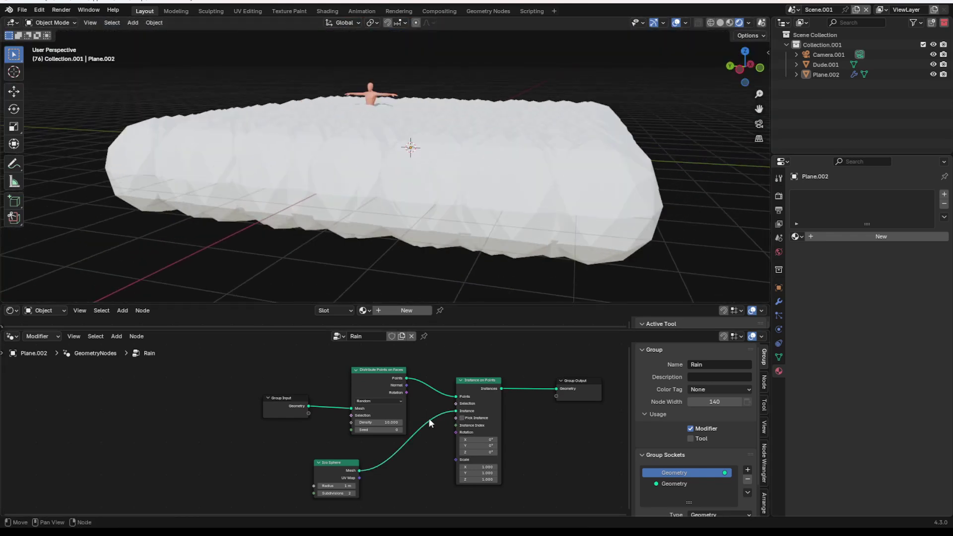
# Insert a Set Shade Smooth node between the Ico Sphere and Instance on Points
pyautogui.moveTo(353, 469); pyautogui.dragTo(365, 452, button='middle')
pyautogui.moveTo(365, 453)
pyautogui.mouseDown()
pyautogui.moveTo(386, 441)
pyautogui.moveTo(319, 438)
pyautogui.moveTo(360, 460)
pyautogui.mouseUp()
pyautogui.hotkey('shift', 'a')
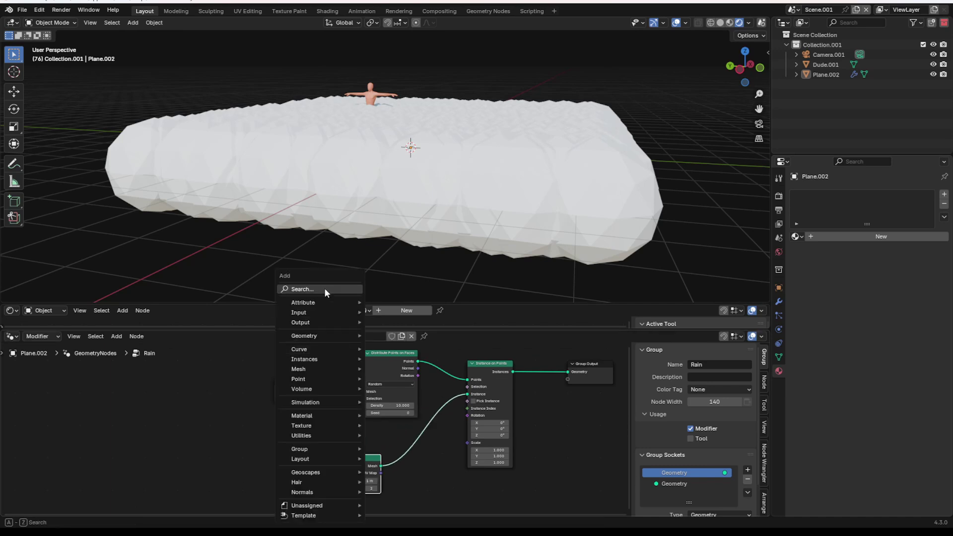
pyautogui.click(325, 288)
pyautogui.write('shad')
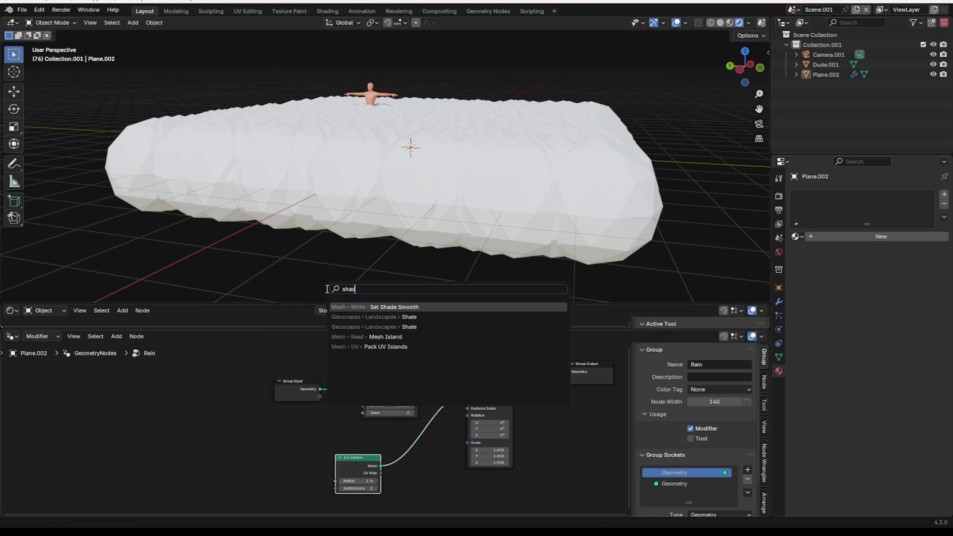
pyautogui.click(387, 309)
pyautogui.click(397, 432)
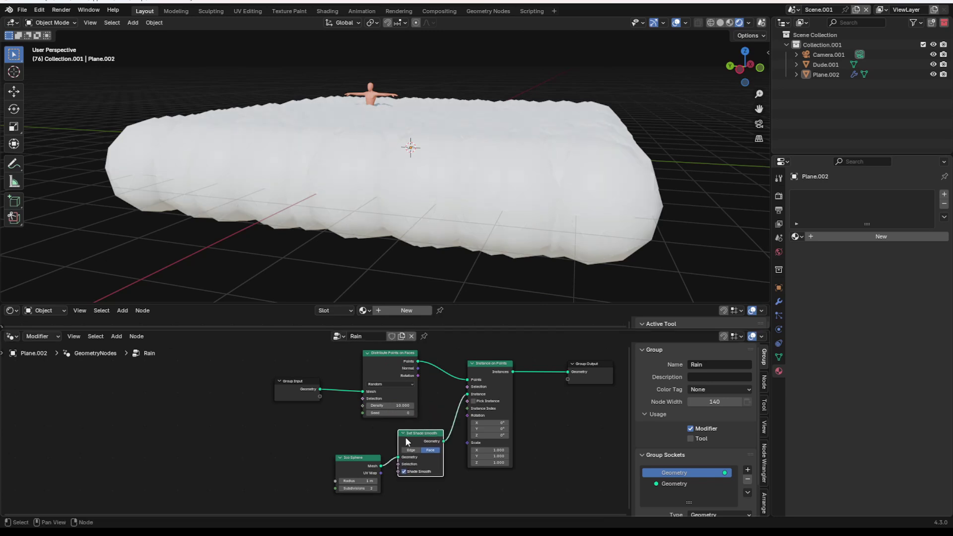
pyautogui.moveTo(238, 225); pyautogui.dragTo(279, 213, button='middle')
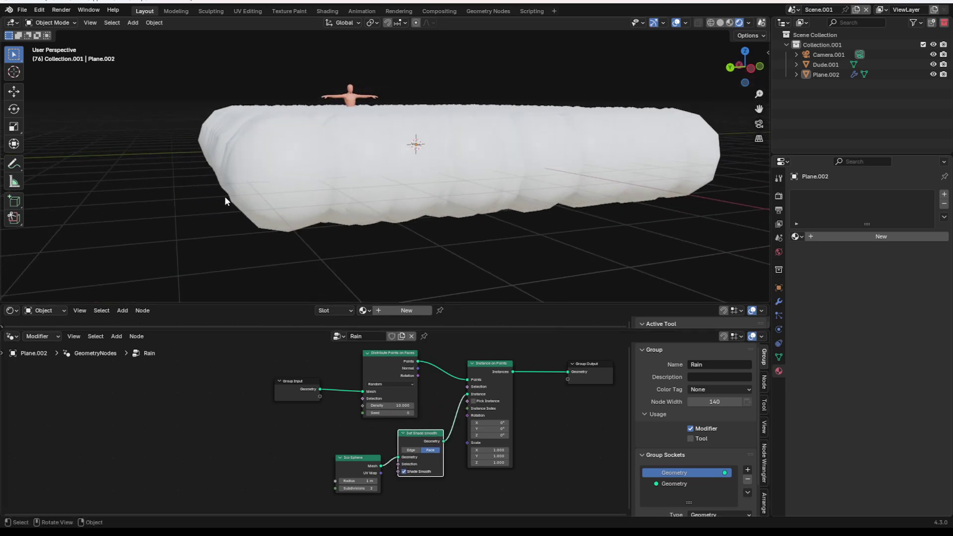
# Set the Ico Sphere's radius to 0.005 m and briefly play the animation to check the droplets
pyautogui.click(355, 479)
pyautogui.write('0.05')
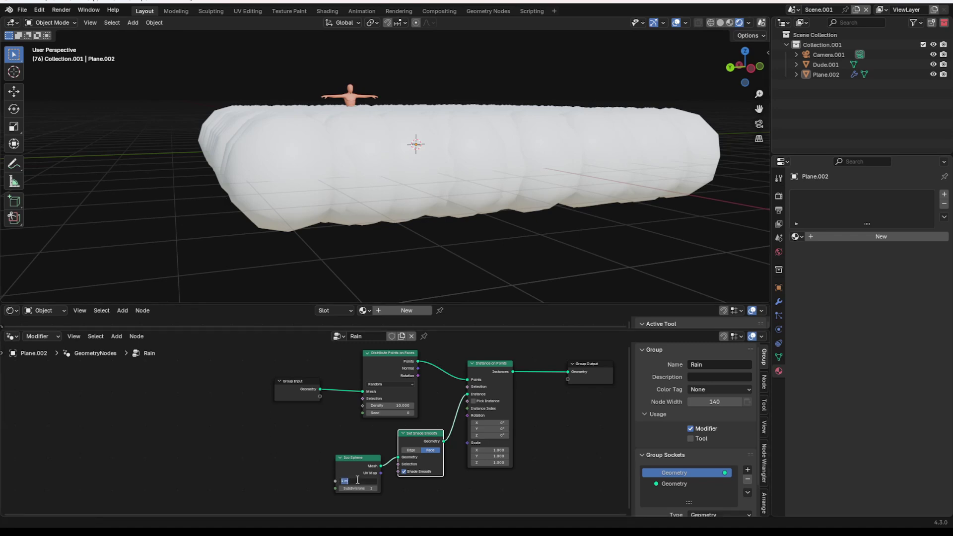
pyautogui.press('Return')
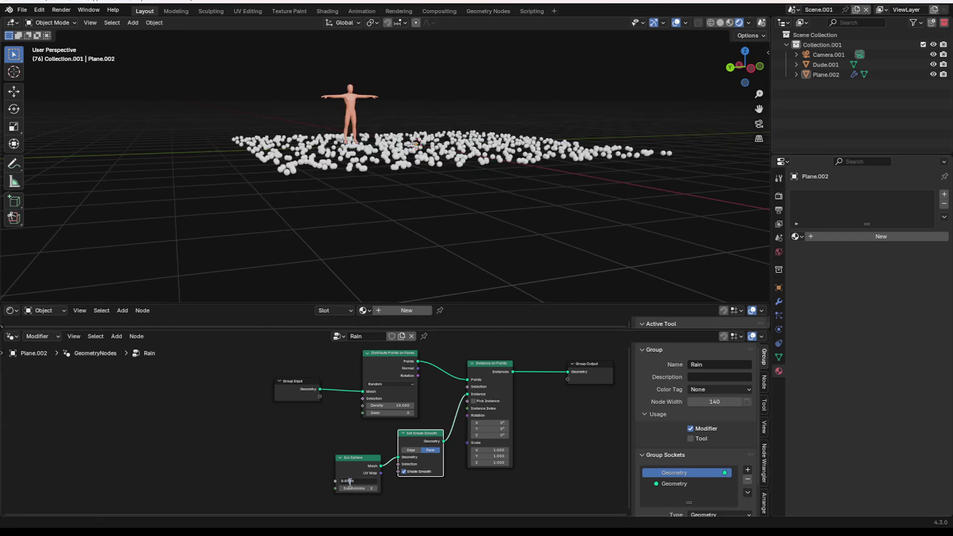
pyautogui.write('0')
pyautogui.press('Return')
pyautogui.moveTo(378, 149)
pyautogui.mouseDown(button='middle')
pyautogui.moveTo(353, 162)
pyautogui.moveTo(344, 148)
pyautogui.moveTo(393, 154)
pyautogui.mouseUp(button='middle')
pyautogui.scroll(6, 344, 148)
pyautogui.press('space')
pyautogui.scroll(-5, 344, 148)
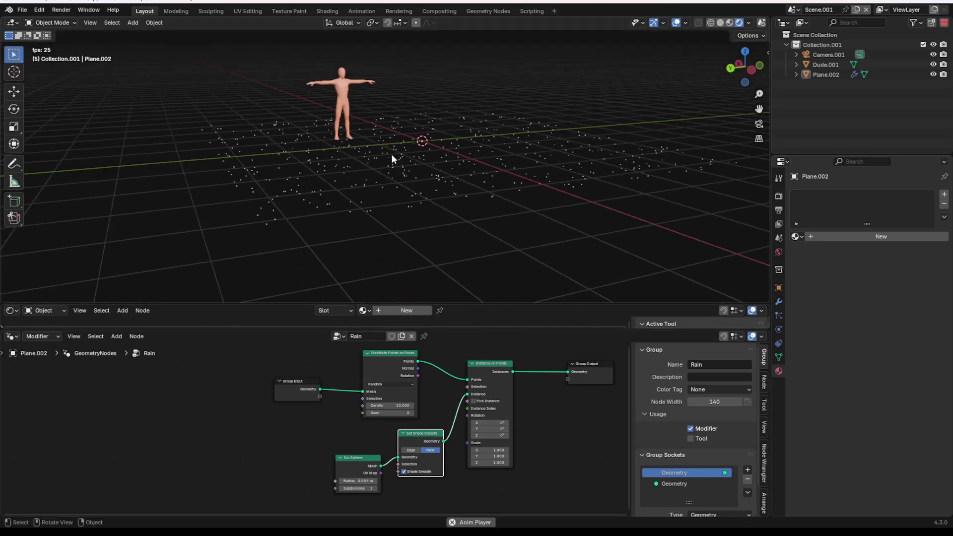
pyautogui.press('space')
# Move the Group Output farther from Instance on Points and insert a Translate Instances node between them
pyautogui.press('Home')
pyautogui.moveTo(436, 359); pyautogui.dragTo(593, 358)
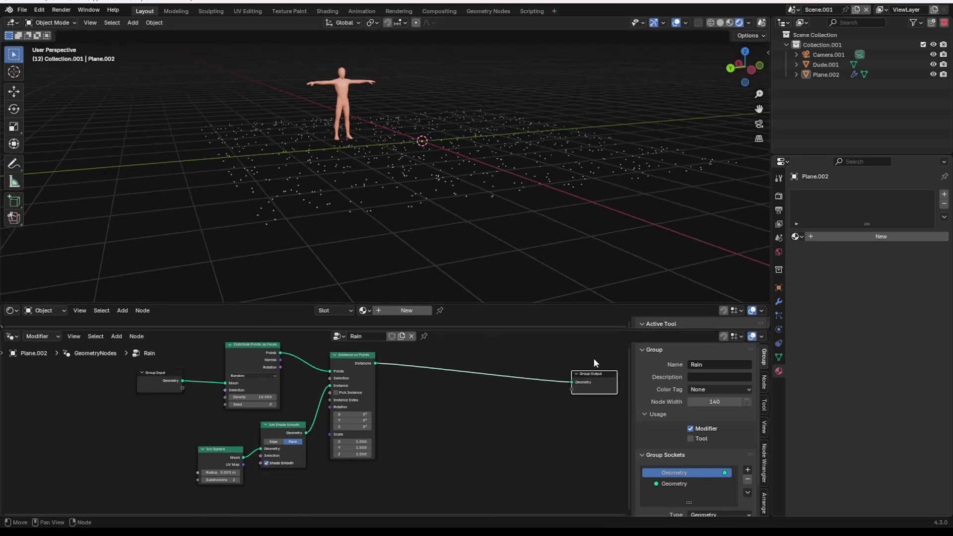
pyautogui.moveTo(479, 223); pyautogui.dragTo(456, 225, button='middle')
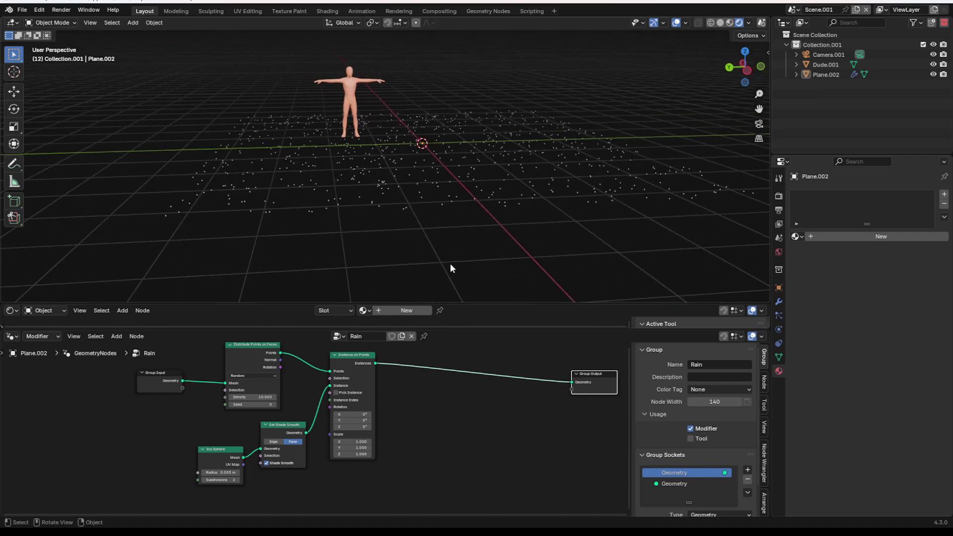
pyautogui.moveTo(468, 354); pyautogui.dragTo(422, 363, button='middle')
pyautogui.hotkey('shift', 'a')
pyautogui.click(393, 290)
pyautogui.write('translate')
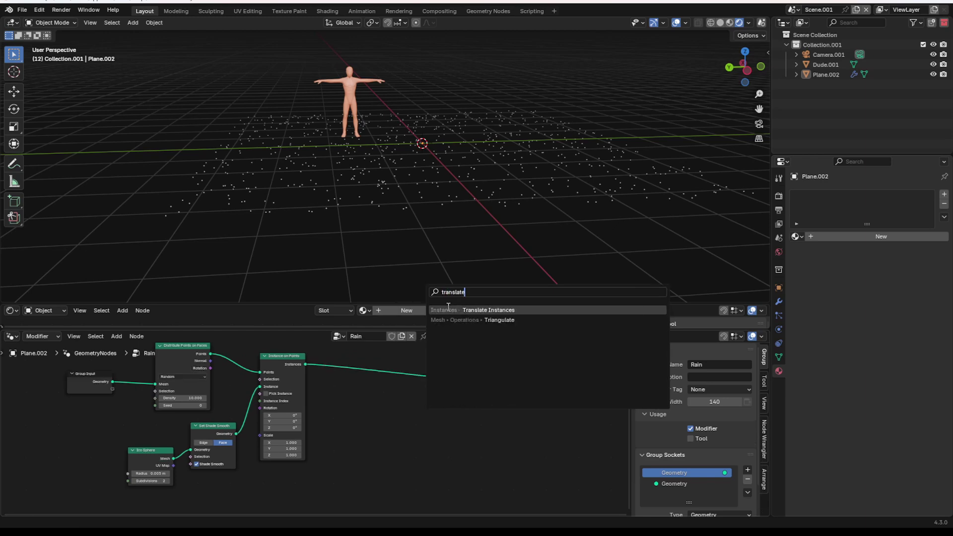
pyautogui.press('Return')
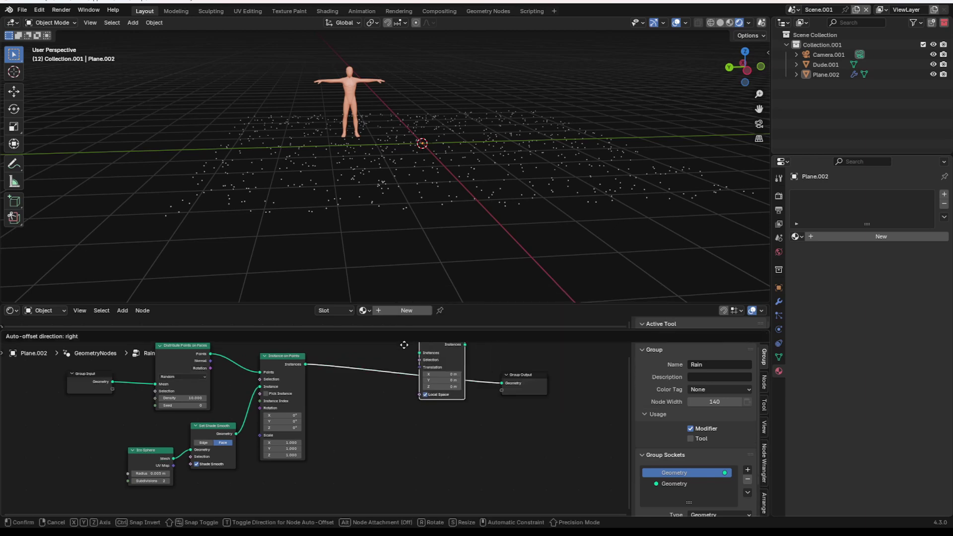
pyautogui.click(409, 353)
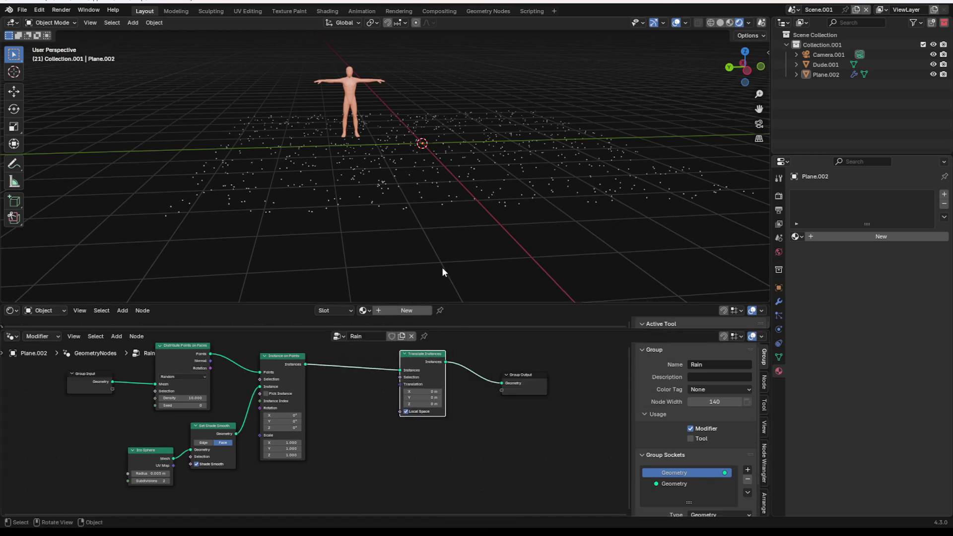
# Add a Combine XYZ node between Instance on Points and Translate Instances, leaving it unconnected
pyautogui.moveTo(392, 441); pyautogui.dragTo(406, 427, button='middle')
pyautogui.hotkey('shift', 'a')
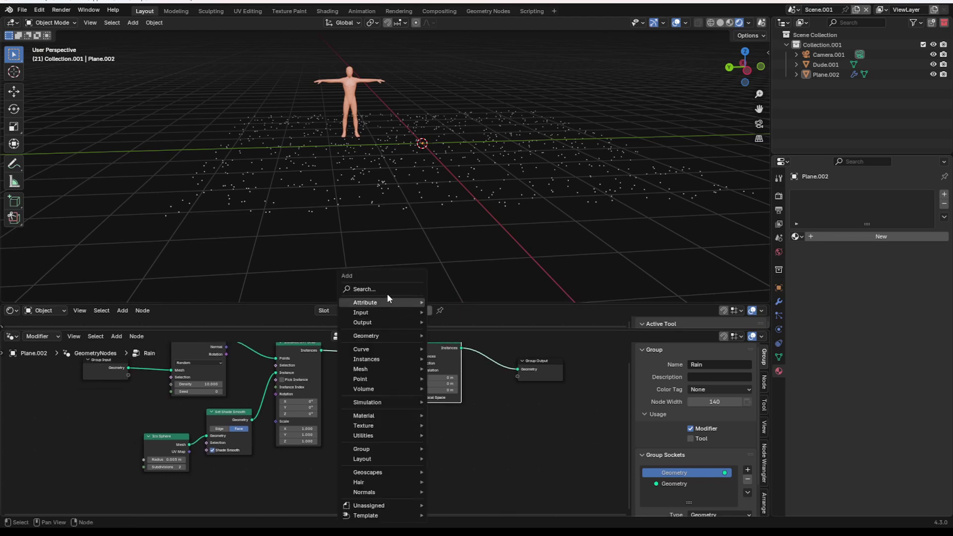
pyautogui.click(385, 290)
pyautogui.write('cp')
pyautogui.press('BackSpace')
pyautogui.write('omb')
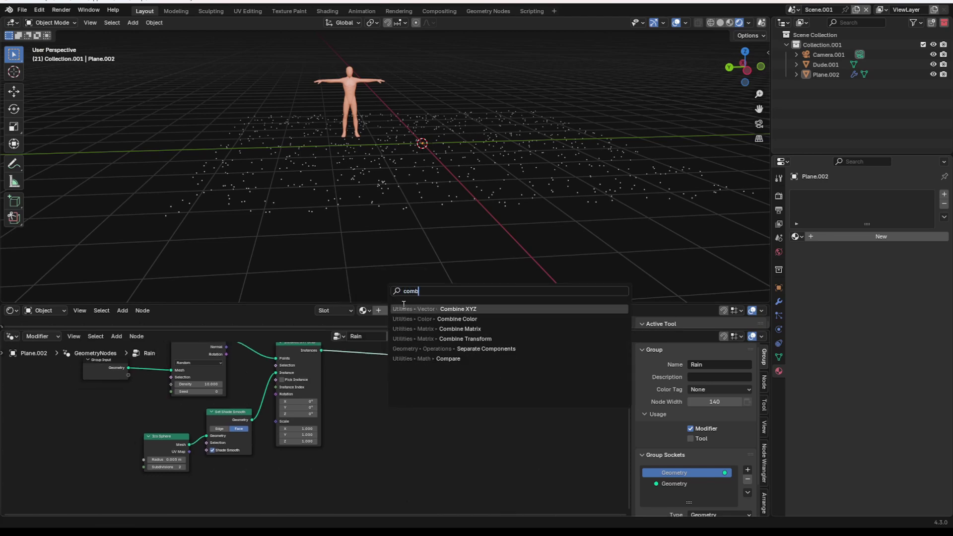
pyautogui.click(402, 306)
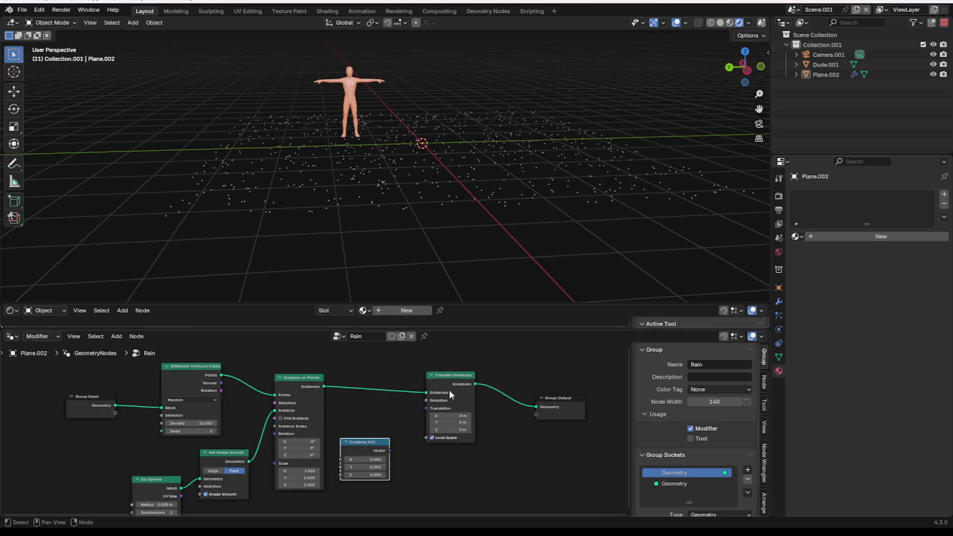
# Connect Combine XYZ's Vector output to the Translation input of Translate Instances and set its Z value to 1
pyautogui.moveTo(450, 394); pyautogui.dragTo(462, 386)
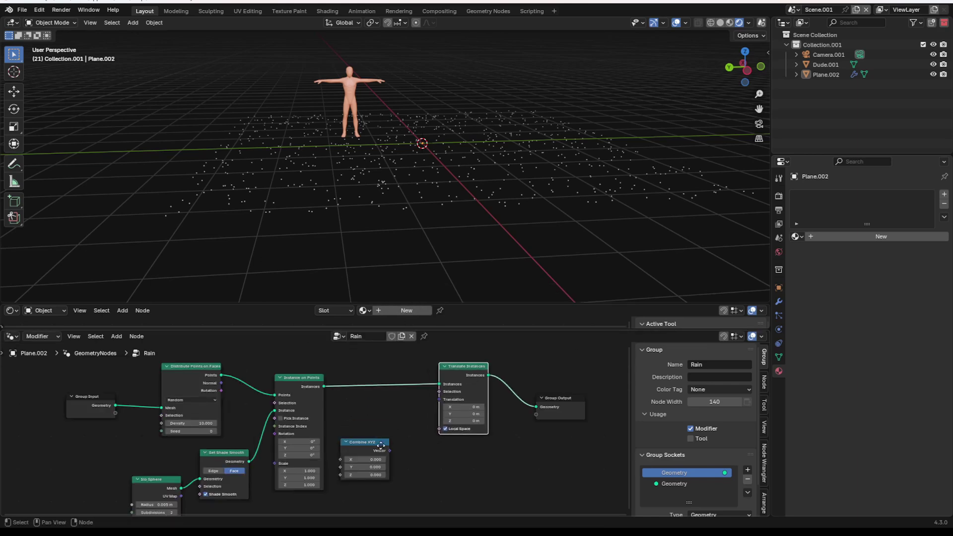
pyautogui.scroll(2, 318, 464)
pyautogui.moveTo(375, 438); pyautogui.dragTo(452, 395)
pyautogui.moveTo(386, 459)
pyautogui.mouseDown()
pyautogui.moveTo(395, 460)
pyautogui.moveTo(367, 459)
pyautogui.moveTo(409, 465)
pyautogui.moveTo(392, 459)
pyautogui.mouseUp()
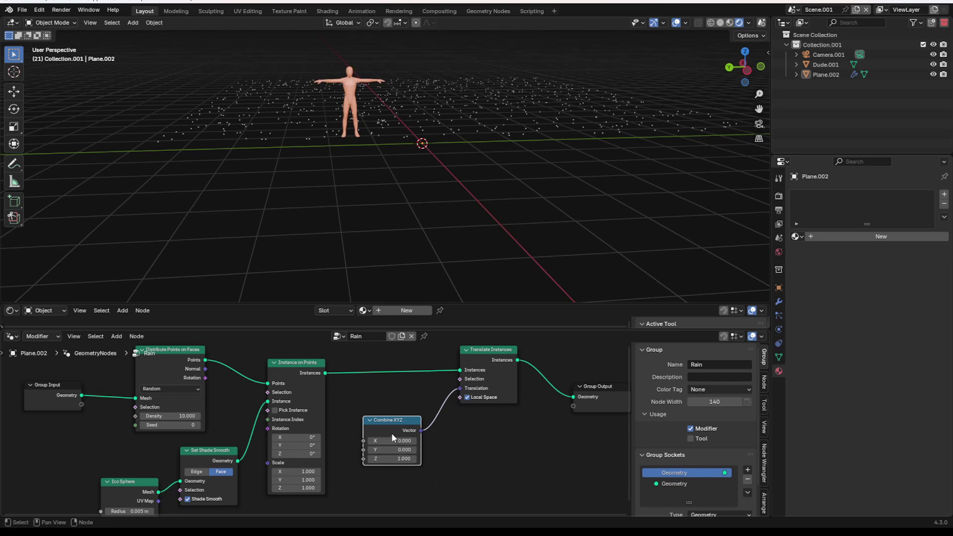
# Move Combine XYZ lower in the node tree and add a Scene Time node near it
pyautogui.scroll(-2, 392, 434)
pyautogui.moveTo(376, 428); pyautogui.dragTo(389, 463)
pyautogui.moveTo(382, 477); pyautogui.dragTo(387, 424, button='middle')
pyautogui.hotkey('shift', 'a')
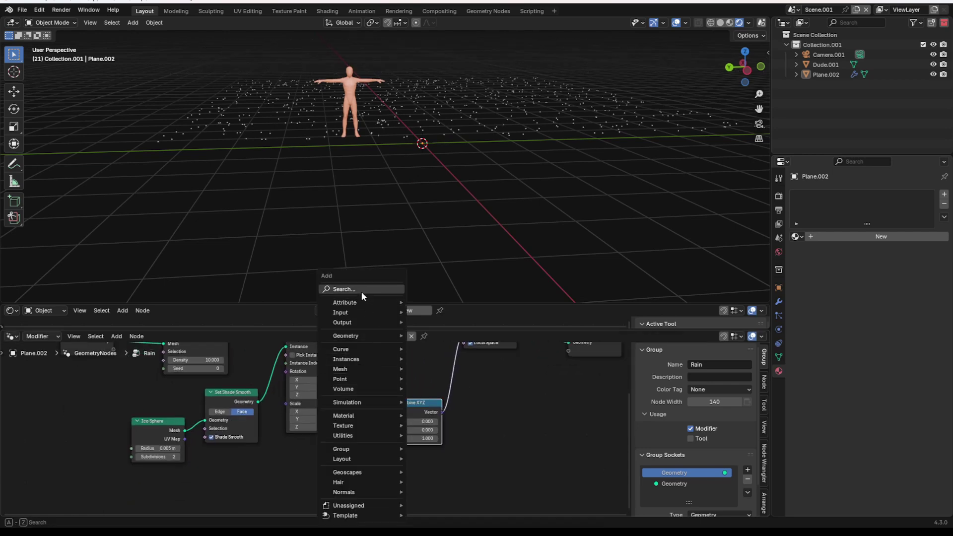
pyautogui.click(361, 290)
pyautogui.write('sce')
pyautogui.press('Return')
pyautogui.scroll(2, 367, 448)
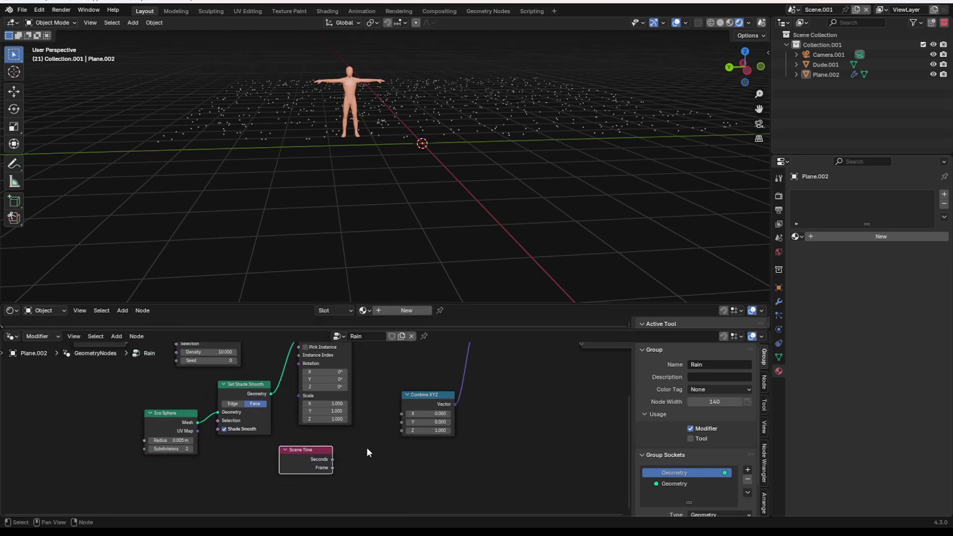
# Connect Scene Time's Seconds output to the Z input of Combine XYZ and briefly play the animation
pyautogui.click(309, 460)
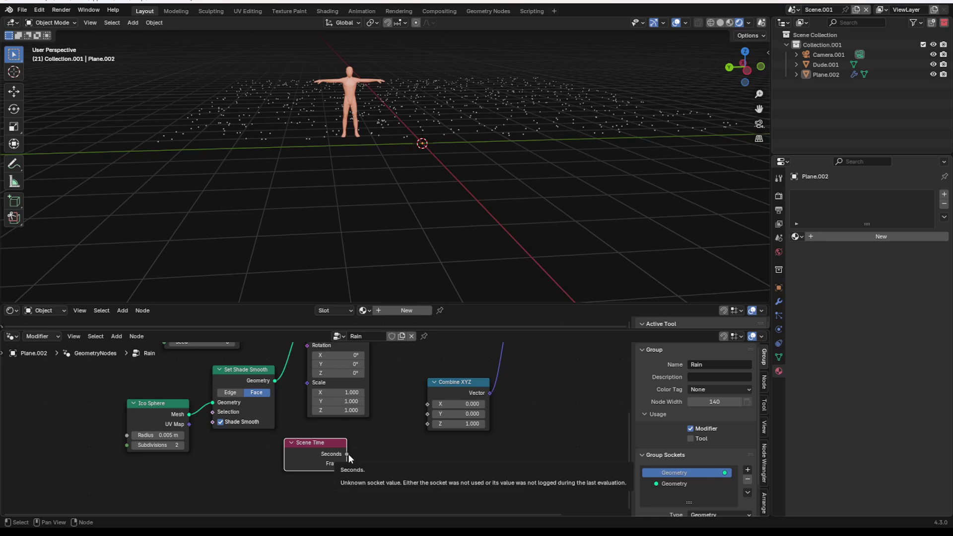
pyautogui.moveTo(347, 454); pyautogui.dragTo(427, 424)
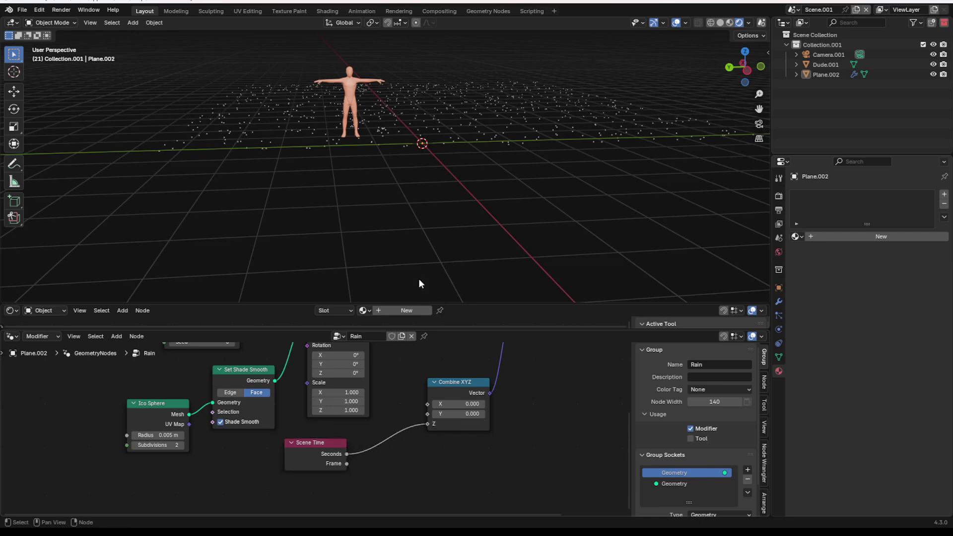
pyautogui.press('space')
pyautogui.keyDown('shift'); pyautogui.moveTo(376, 152); pyautogui.dragTo(397, 177, button='middle'); pyautogui.keyUp('shift')
pyautogui.press('space')
# Insert a Math node set to Multiply with a value of -1 between Scene Time and Combine XYZ
pyautogui.hotkey('shift', 'a')
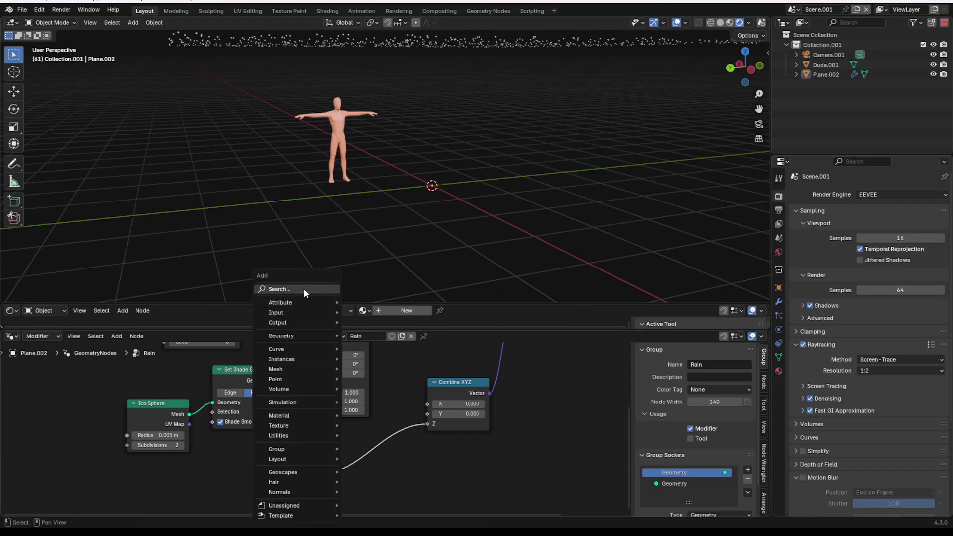
pyautogui.click(303, 288)
pyautogui.write('math')
pyautogui.click(348, 307)
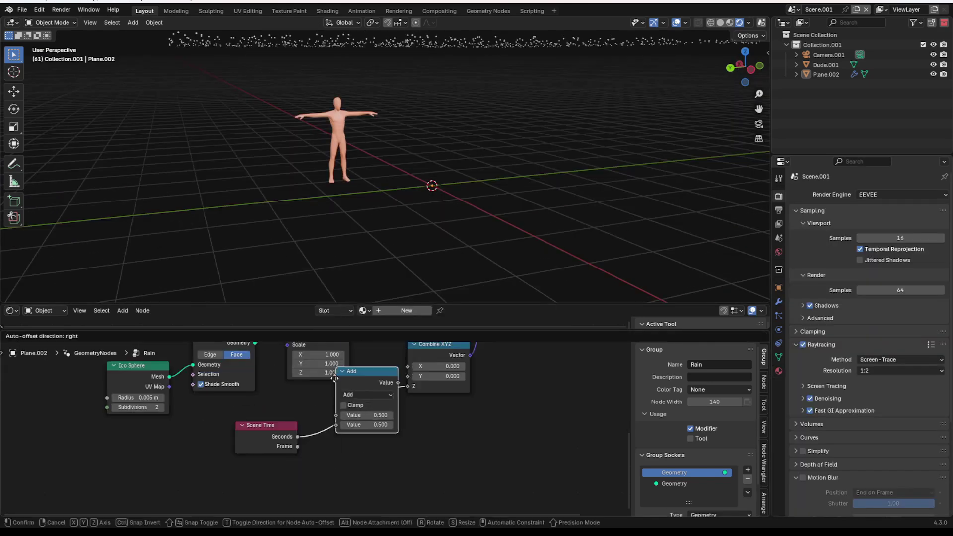
pyautogui.click(379, 410)
pyautogui.click(379, 411)
pyautogui.click(358, 324)
pyautogui.click(359, 441)
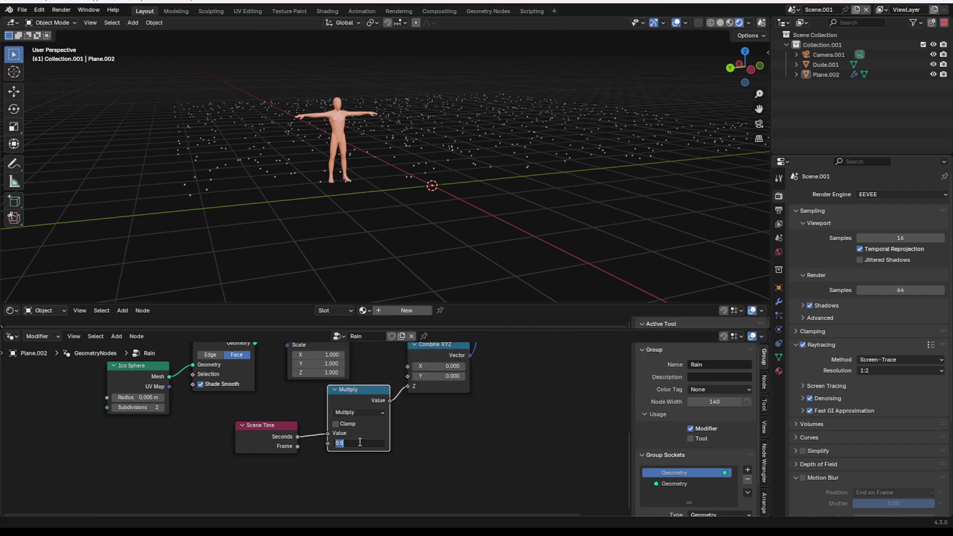
pyautogui.write('-1')
pyautogui.press('Return')
# Set the Ico Sphere's radius to 0.035 m
pyautogui.moveTo(495, 228); pyautogui.dragTo(464, 204, button='middle')
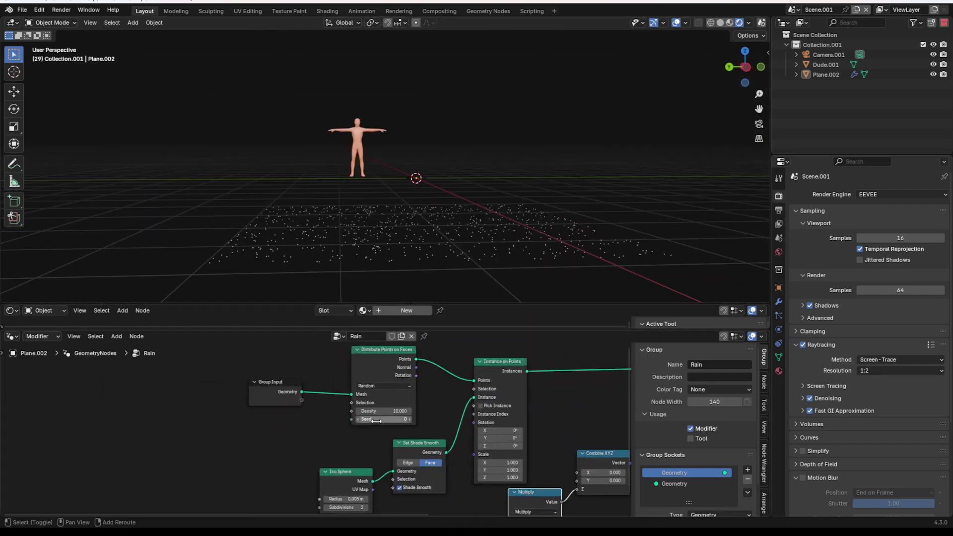
pyautogui.moveTo(360, 484); pyautogui.dragTo(351, 425, button='middle')
pyautogui.moveTo(340, 442); pyautogui.dragTo(353, 441)
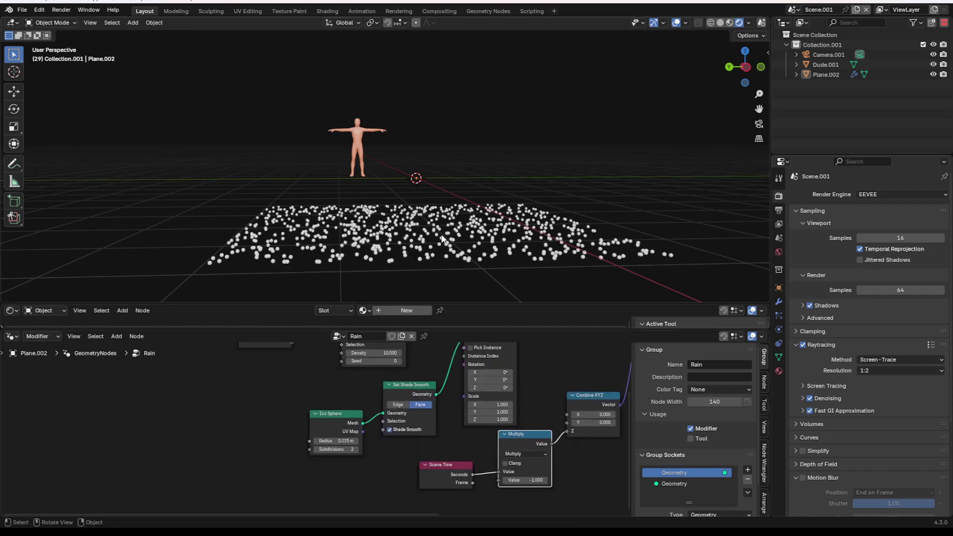
# Play the animation to examine how the droplets fall below the figure
pyautogui.scroll(-2, 440, 235)
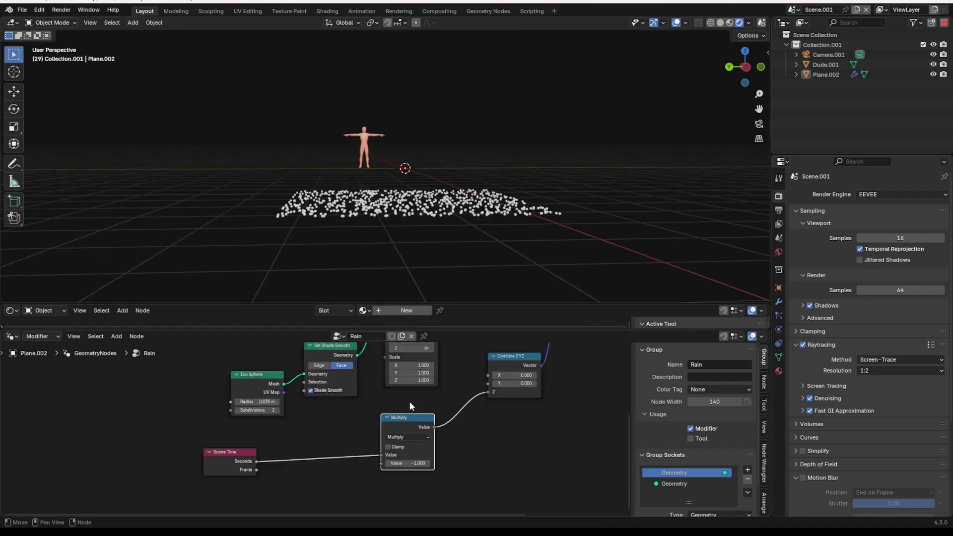
pyautogui.keyDown('shift'); pyautogui.moveTo(432, 244); pyautogui.dragTo(423, 219, button='middle'); pyautogui.keyUp('shift')
pyautogui.scroll(2, 424, 219)
pyautogui.press('space')
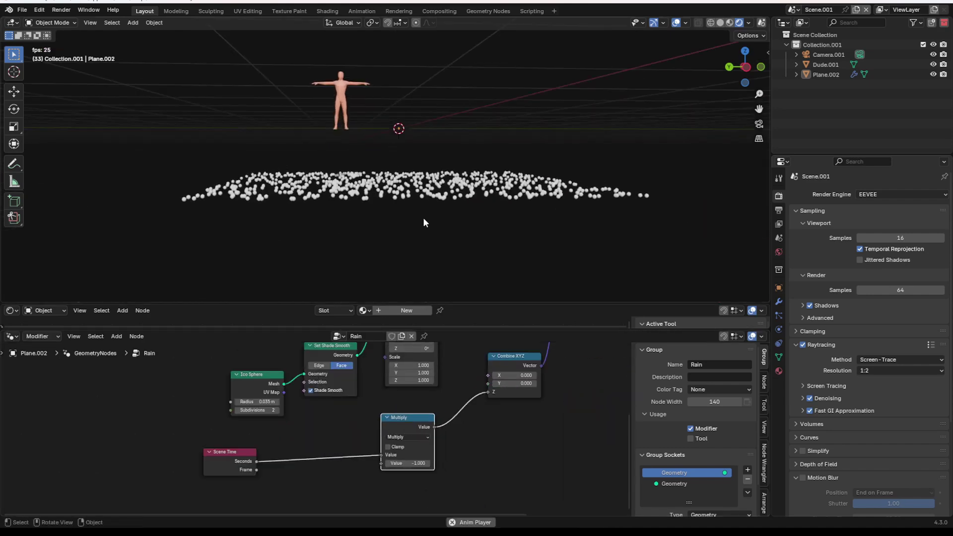
pyautogui.scroll(-2, 423, 219)
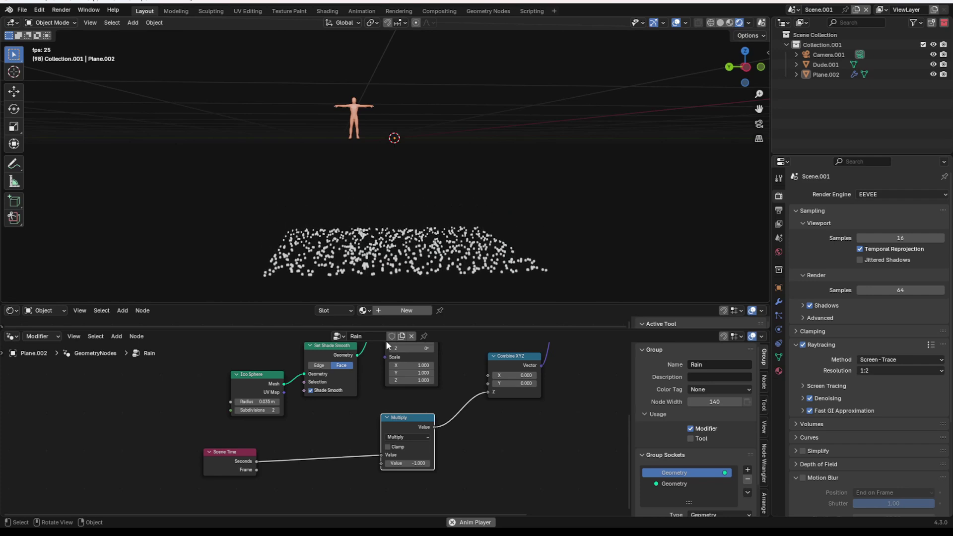
pyautogui.press('space')
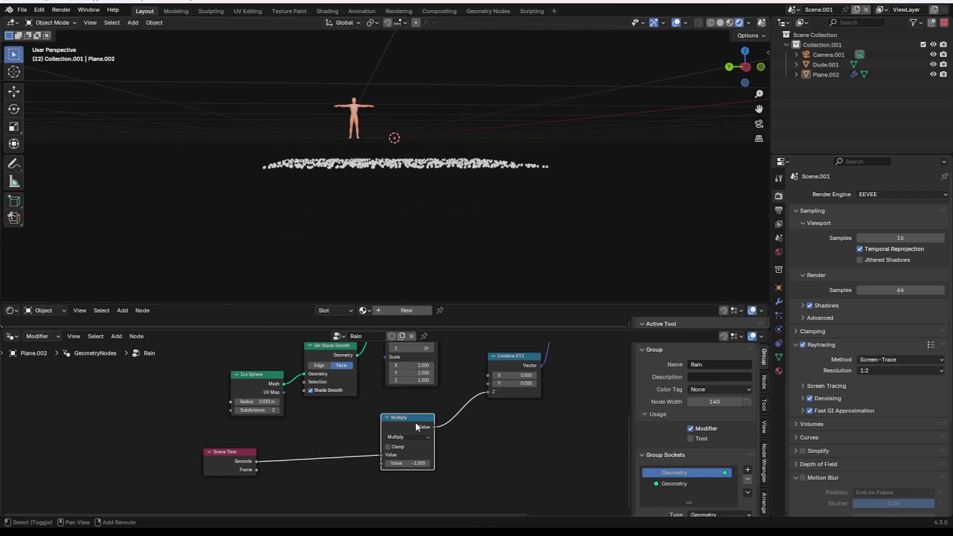
# Duplicate the Multiply node into the link from Scene Time and switch the copy to Truncated Modulo
pyautogui.hotkey('shift', 'd')
pyautogui.click(325, 437)
pyautogui.scroll(1, 351, 428)
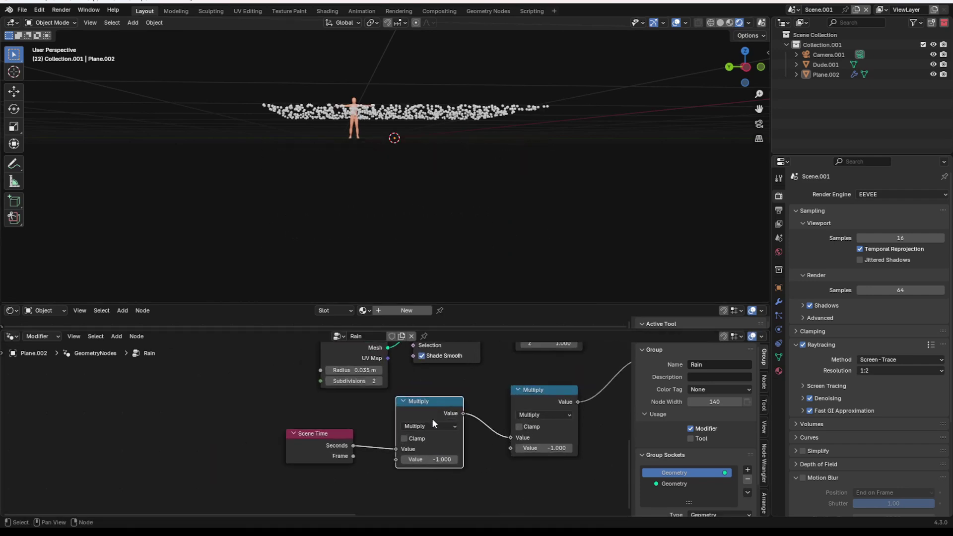
pyautogui.click(432, 425)
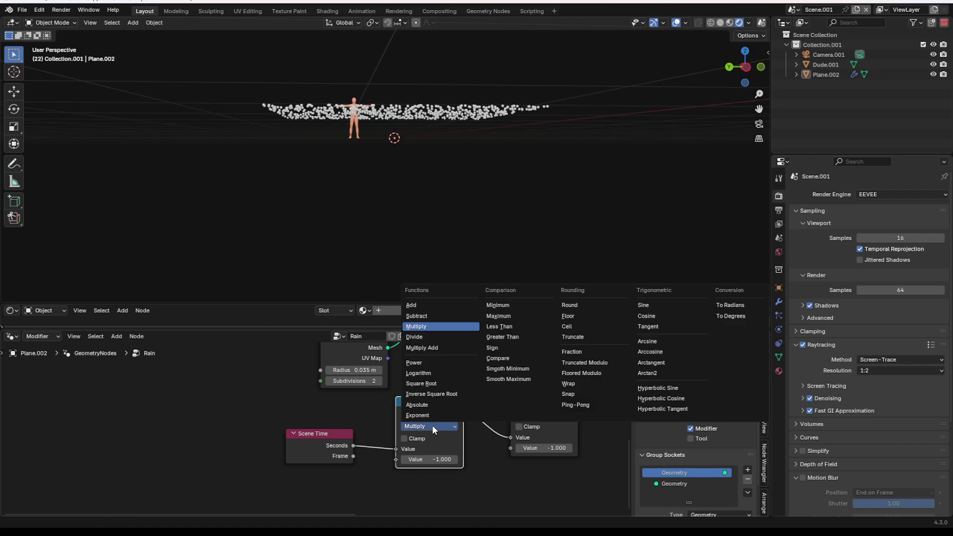
pyautogui.click(586, 363)
# Try Truncated Modulo values of 2 and 12.3, playing the animation with each
pyautogui.click(430, 459)
pyautogui.write('2')
pyautogui.press('Return')
pyautogui.press('space')
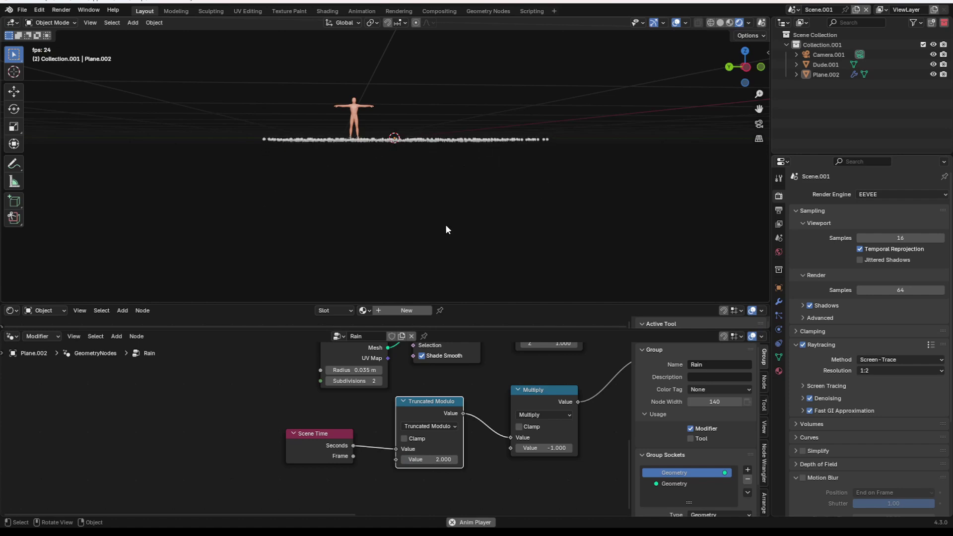
pyautogui.press('space')
pyautogui.moveTo(440, 459); pyautogui.dragTo(461, 458)
pyautogui.press('space')
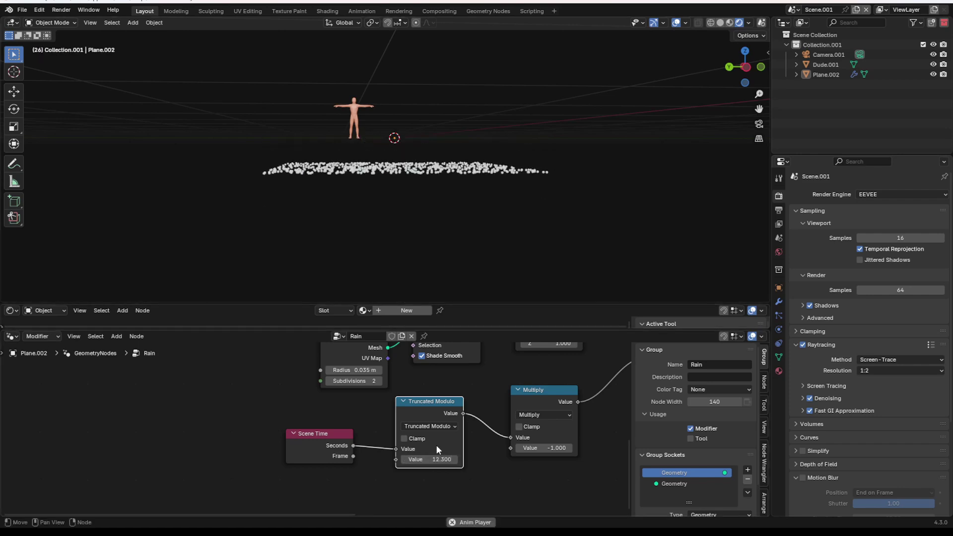
# Set the Truncated Modulo value to 1 while the animation plays
pyautogui.click(428, 457)
pyautogui.write('1')
pyautogui.press('Return')
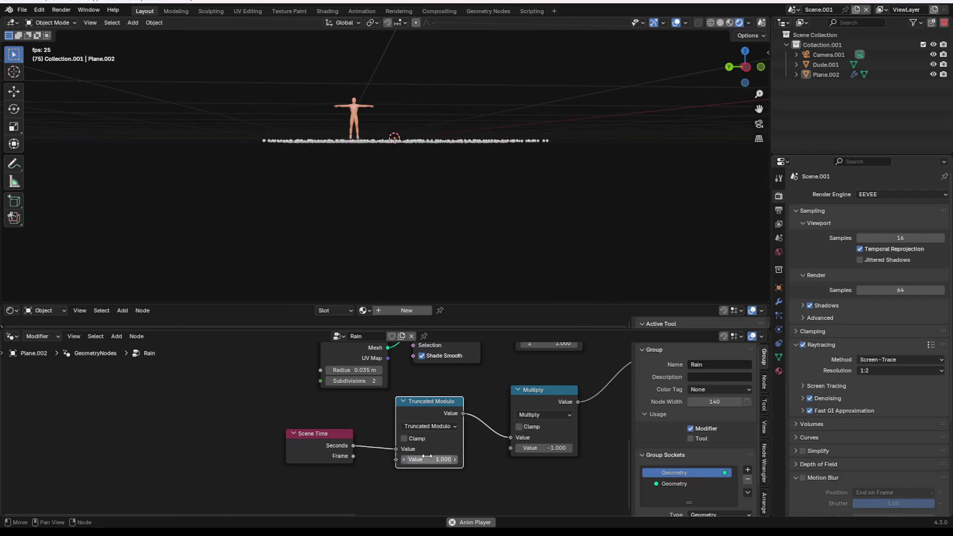
# Move Scene Time farther away and insert a duplicate of Truncated Modulo after it, switched to Add
pyautogui.moveTo(551, 386); pyautogui.dragTo(571, 386, button='middle')
pyautogui.scroll(-1, 365, 454)
pyautogui.moveTo(366, 455); pyautogui.dragTo(226, 448)
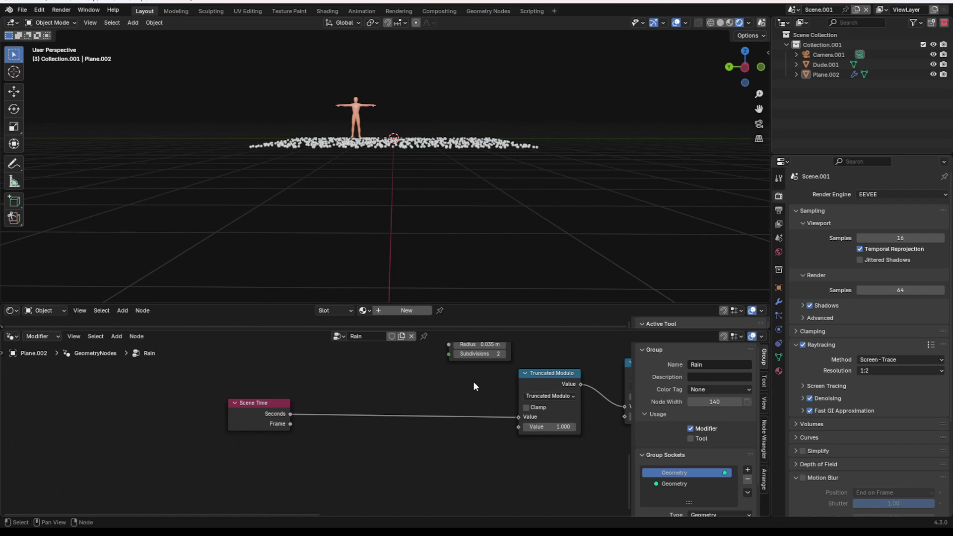
pyautogui.click(549, 383)
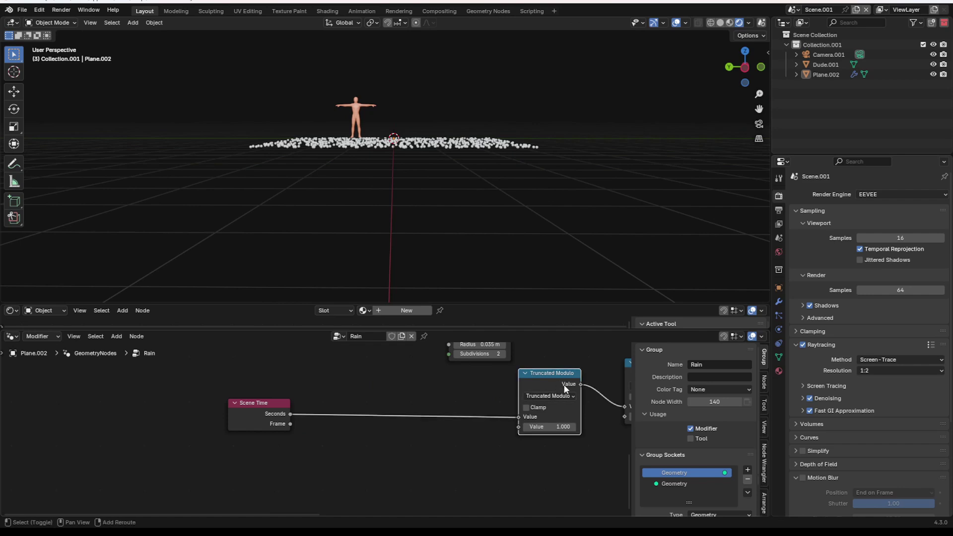
pyautogui.hotkey('shift', 'd')
pyautogui.click(445, 390)
pyautogui.click(445, 395)
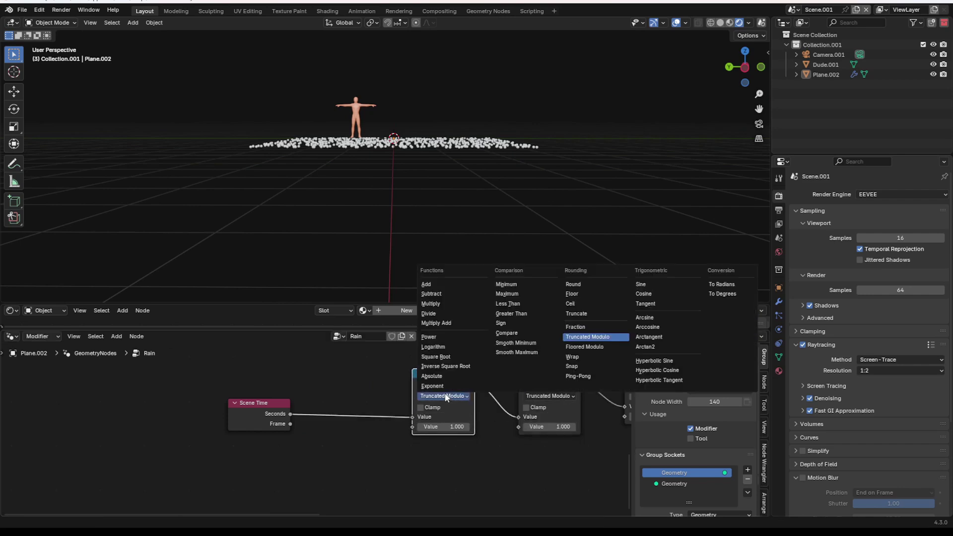
pyautogui.click(450, 285)
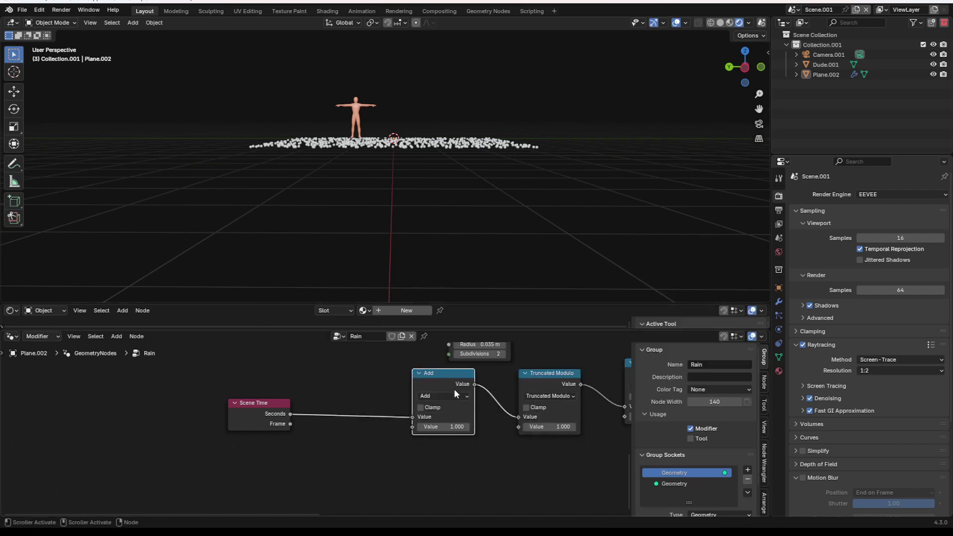
# Add a Random Value node below Scene Time and connect its Value output to the second Value input of Add
pyautogui.hotkey('shift', 'a')
pyautogui.write('ra')
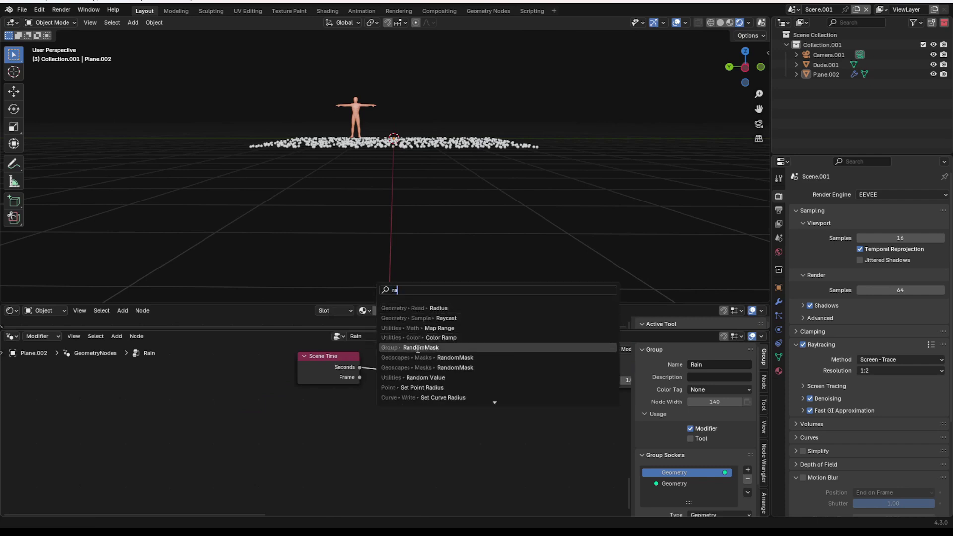
pyautogui.click(408, 377)
pyautogui.click(337, 424)
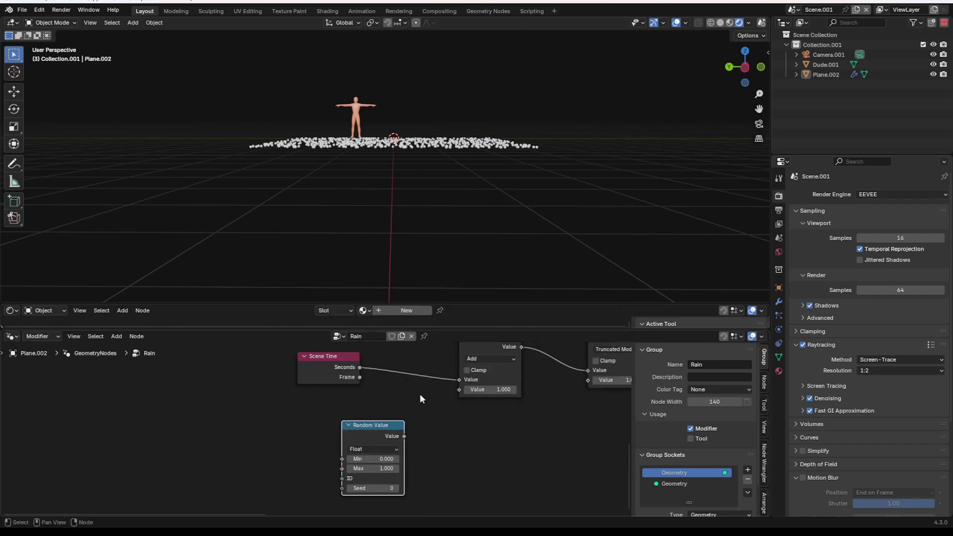
pyautogui.moveTo(424, 410); pyautogui.dragTo(373, 442, button='middle')
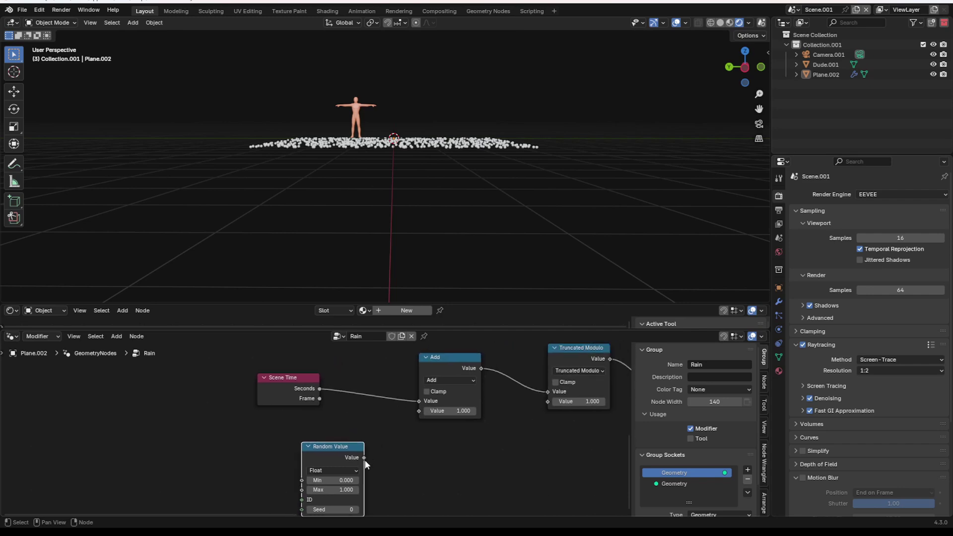
pyautogui.moveTo(364, 459)
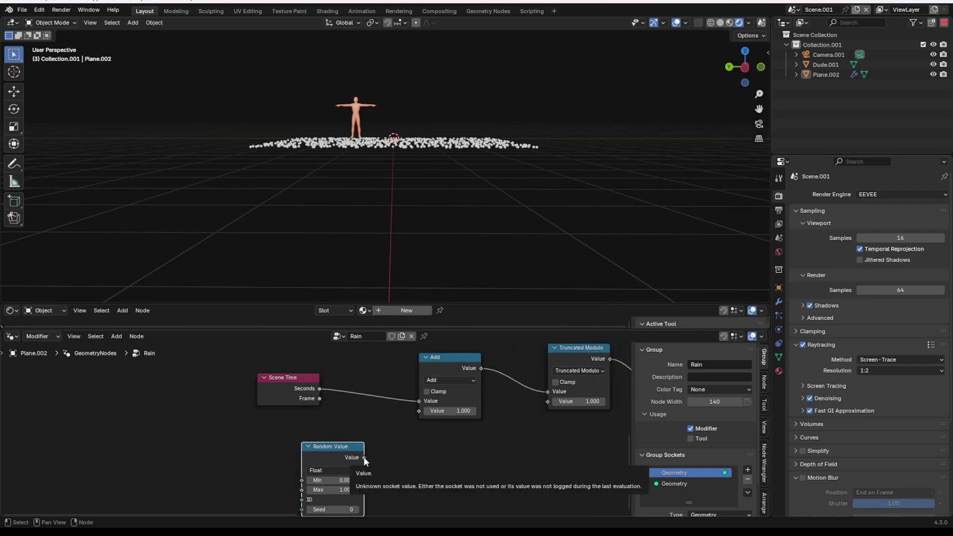
pyautogui.moveTo(364, 455); pyautogui.dragTo(406, 411)
# Set the Random Value's Max to 537.1 and play the animation to check the staggered droplets
pyautogui.moveTo(354, 473); pyautogui.dragTo(359, 425, button='middle')
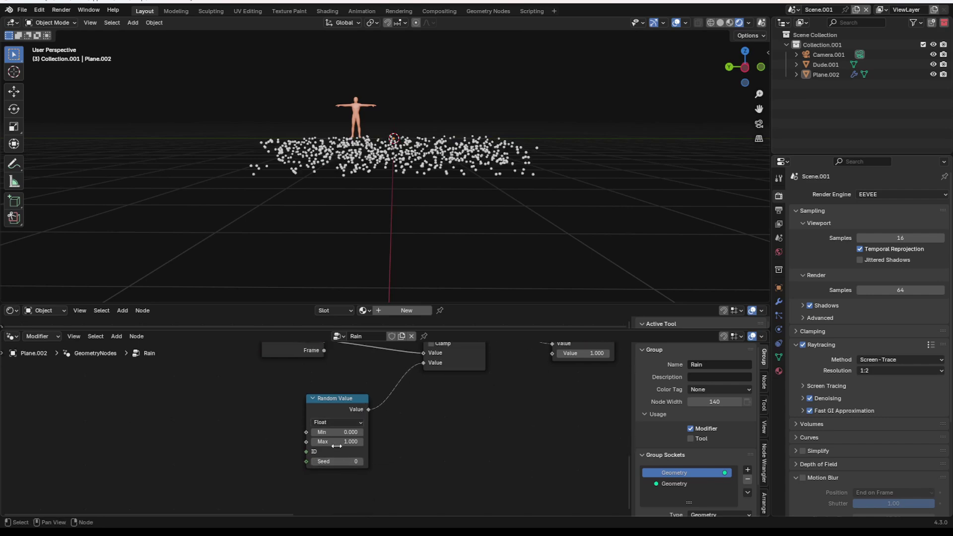
pyautogui.moveTo(335, 442); pyautogui.dragTo(397, 442)
pyautogui.press('space')
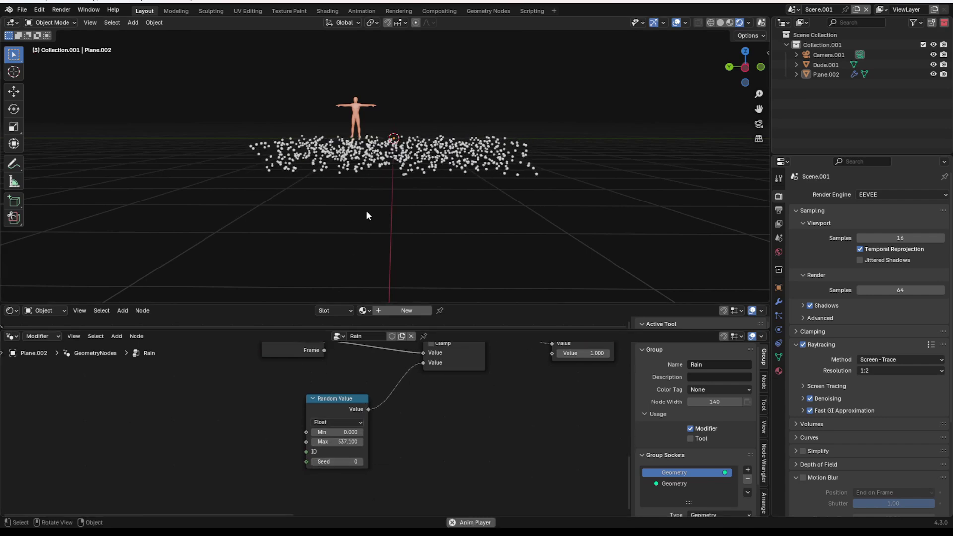
pyautogui.moveTo(367, 210); pyautogui.dragTo(406, 202, button='middle')
pyautogui.scroll(2, 406, 202)
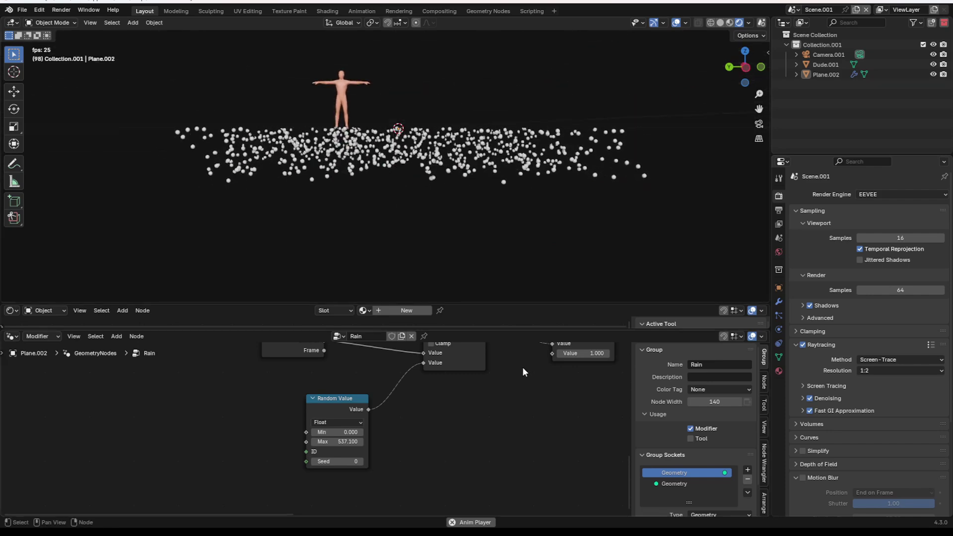
# Insert a duplicate Multiply node before Combine XYZ and set its value to -4.8
pyautogui.scroll(-2, 522, 366)
pyautogui.moveTo(521, 365); pyautogui.dragTo(359, 422, button='middle')
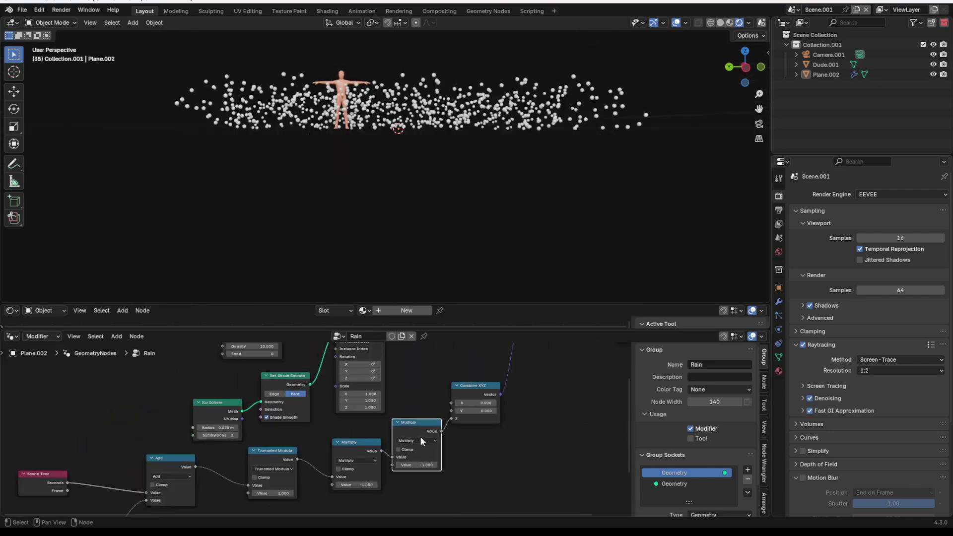
pyautogui.moveTo(420, 436); pyautogui.dragTo(414, 424, button='middle')
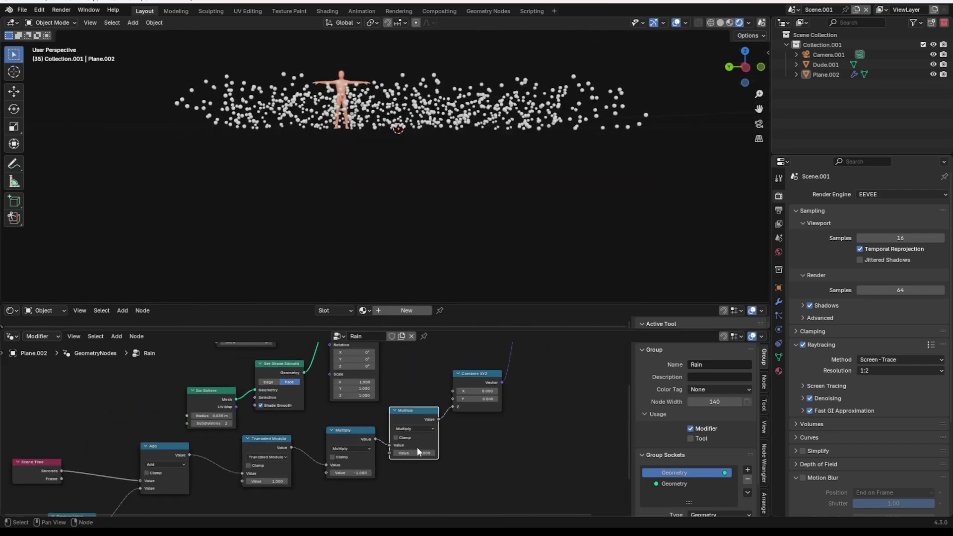
pyautogui.moveTo(420, 453); pyautogui.dragTo(366, 453)
pyautogui.scroll(-5, 404, 158)
pyautogui.press('space')
pyautogui.scroll(5, 403, 157)
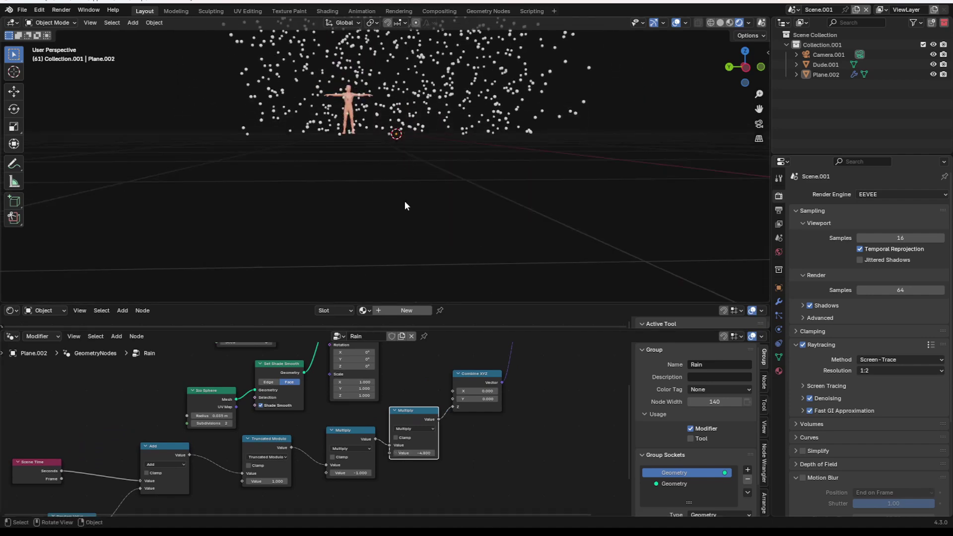
# Set the second Multiply's value to 11.1 and play the animation to check the fall distance
pyautogui.moveTo(416, 453); pyautogui.dragTo(489, 453)
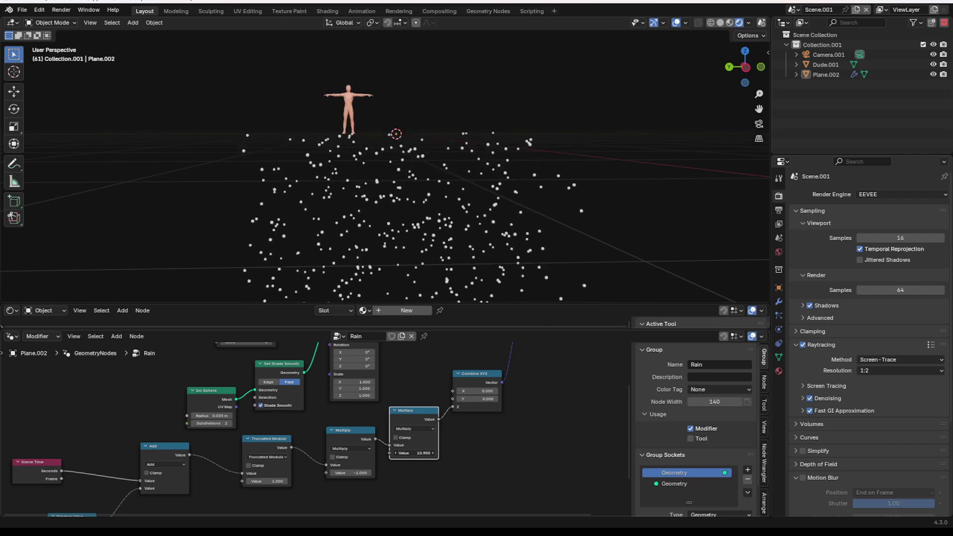
pyautogui.moveTo(421, 193); pyautogui.dragTo(422, 186, button='middle')
pyautogui.scroll(-6, 422, 186)
pyautogui.press('space')
pyautogui.scroll(-3, 422, 186)
pyautogui.scroll(5, 419, 178)
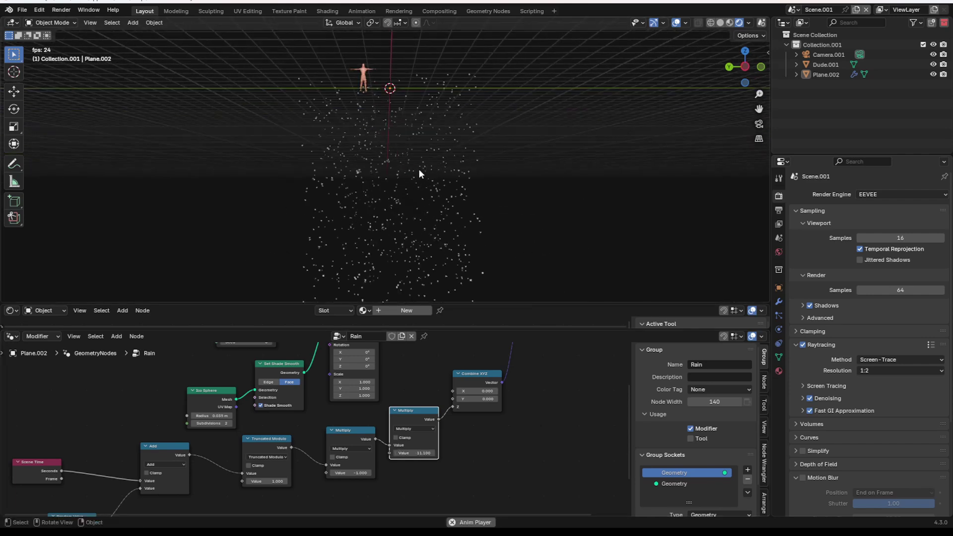
pyautogui.press('space')
# Set the second Multiply's value to 5 and move Combine XYZ farther away from it
pyautogui.click(421, 453)
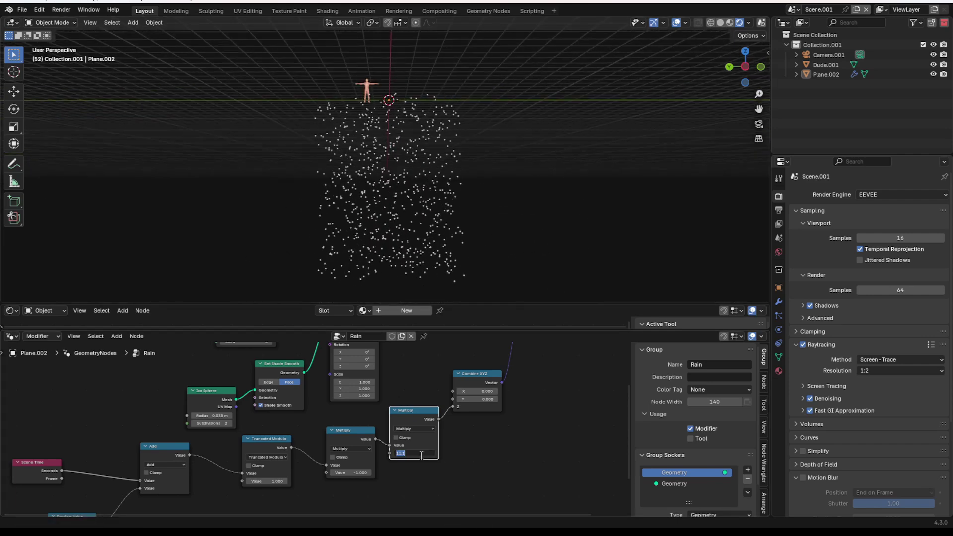
pyautogui.write('2')
pyautogui.press('Return')
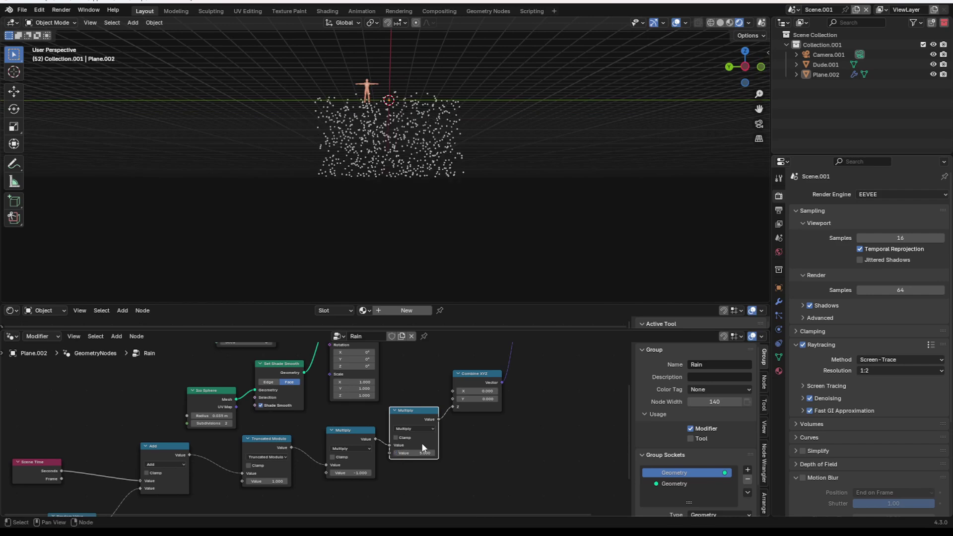
pyautogui.moveTo(473, 373); pyautogui.dragTo(573, 377)
# Play the animation and examine the falling droplets relative to the human figure
pyautogui.press('space')
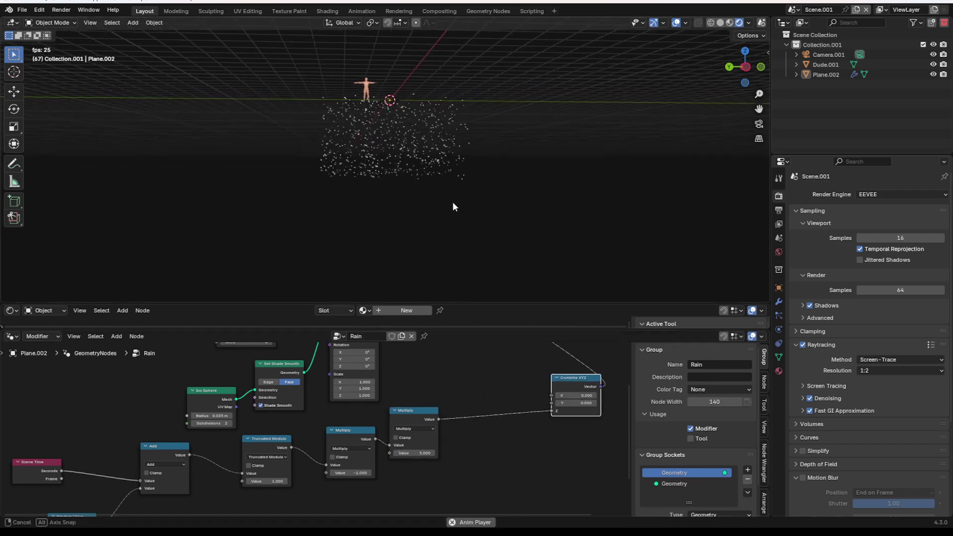
pyautogui.scroll(2, 453, 202)
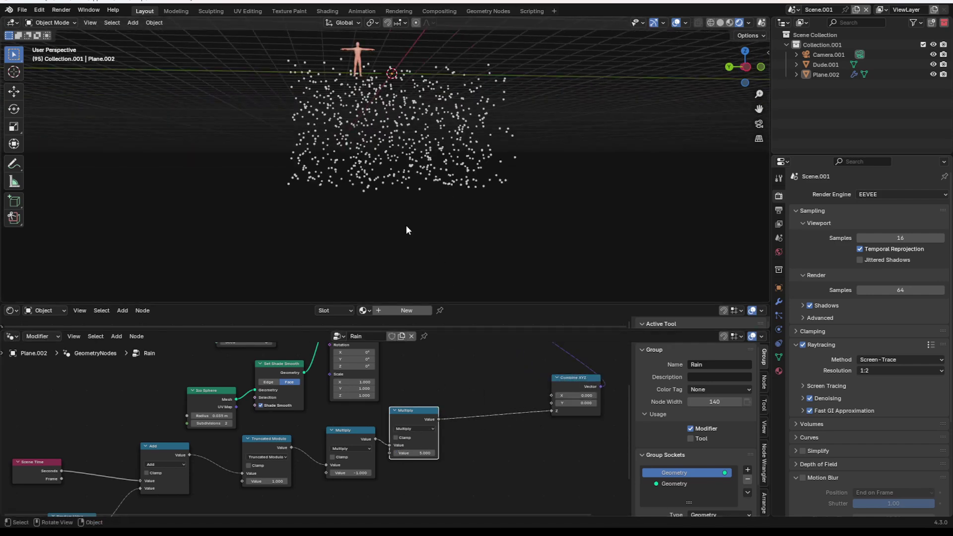
pyautogui.moveTo(407, 226); pyautogui.dragTo(418, 212, button='middle')
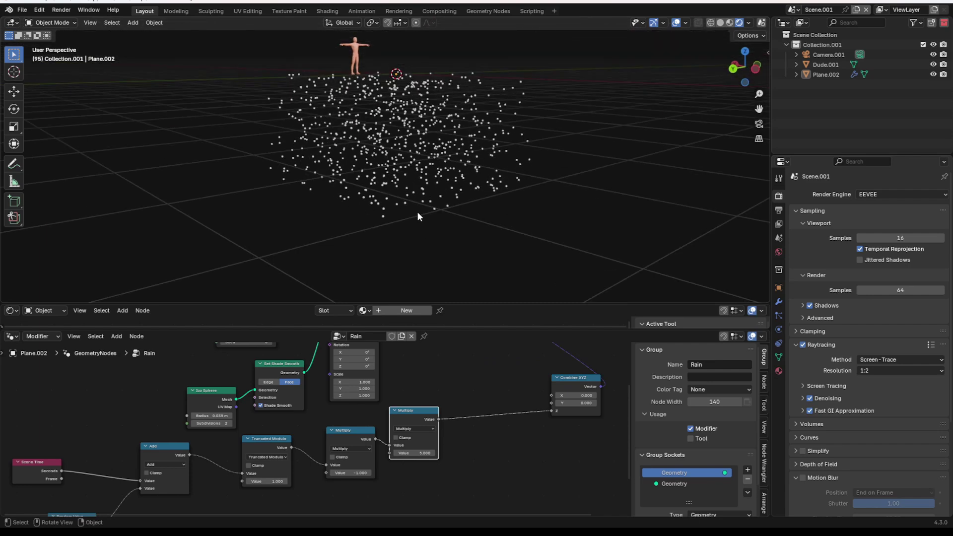
pyautogui.moveTo(418, 212); pyautogui.dragTo(367, 211, button='middle')
pyautogui.press('space')
pyautogui.press('space')
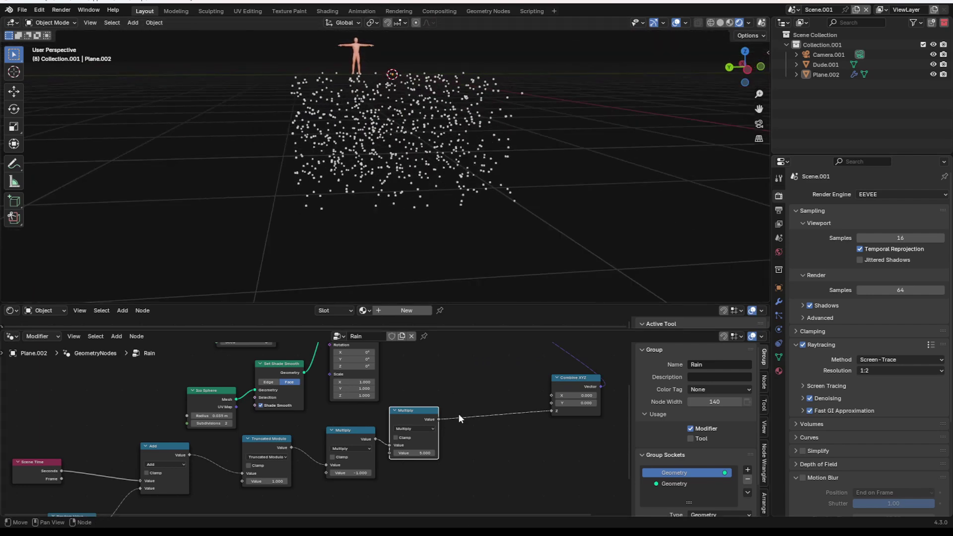
# Insert a duplicate of the second Multiply before Combine XYZ and switch its operation to Add
pyautogui.hotkey('shift', 'd')
pyautogui.click(496, 411)
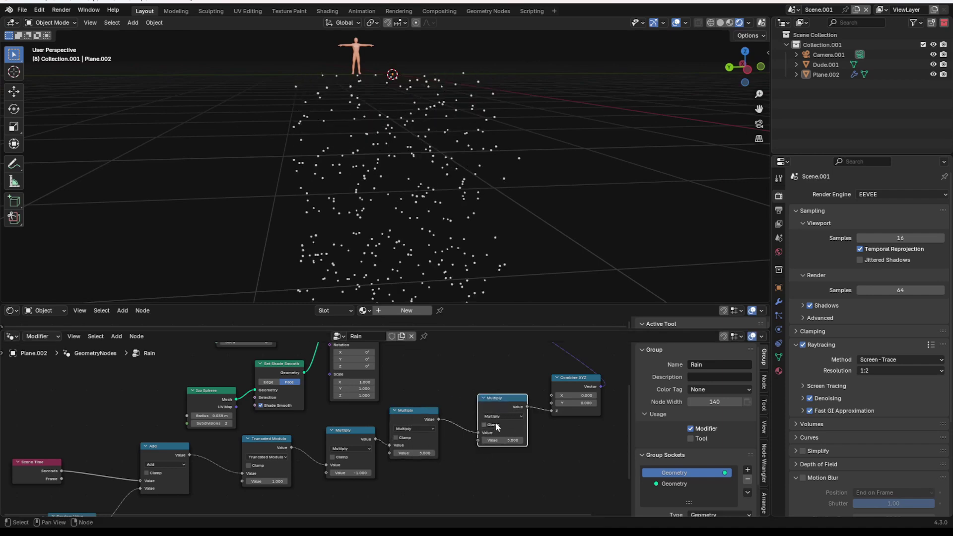
pyautogui.click(491, 416)
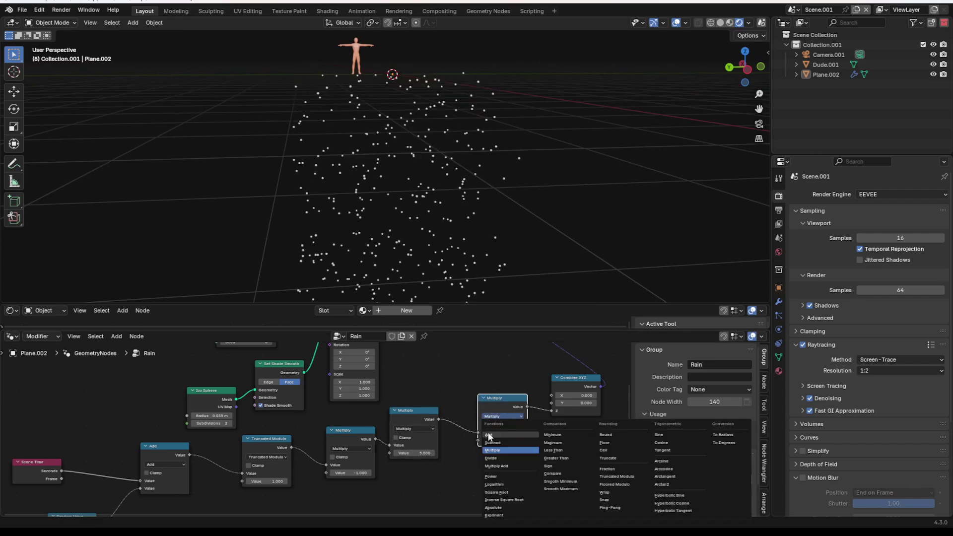
pyautogui.click(488, 431)
pyautogui.scroll(-5, 475, 236)
pyautogui.moveTo(462, 218); pyautogui.dragTo(421, 217, button='middle')
pyautogui.scroll(6, 436, 199)
# Add a Value node and connect it to the second inputs of the second Multiply and the Add before Combine XYZ
pyautogui.moveTo(406, 469); pyautogui.dragTo(461, 414, button='middle')
pyautogui.scroll(1, 461, 414)
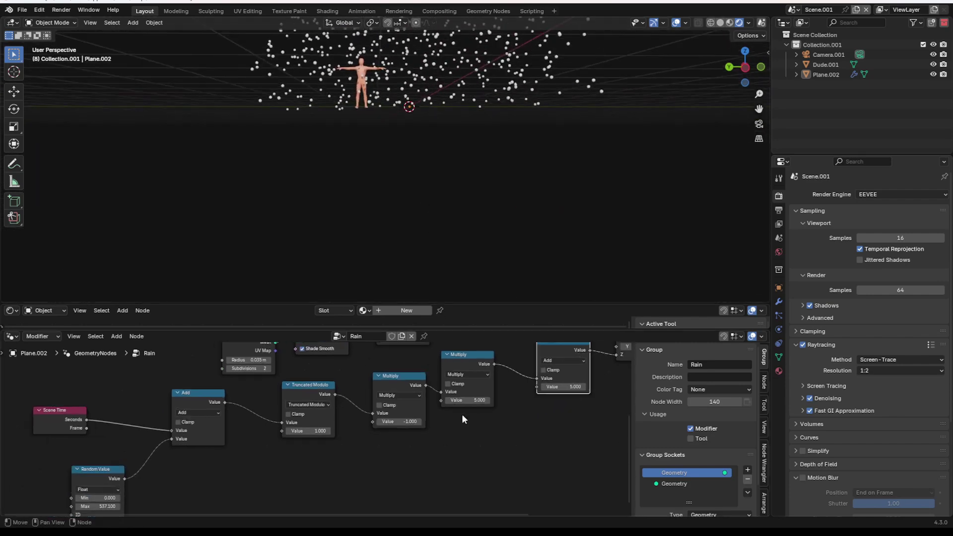
pyautogui.hotkey('shift', 'a')
pyautogui.write('val')
pyautogui.press('Return')
pyautogui.click(427, 459)
pyautogui.scroll(3, 457, 471)
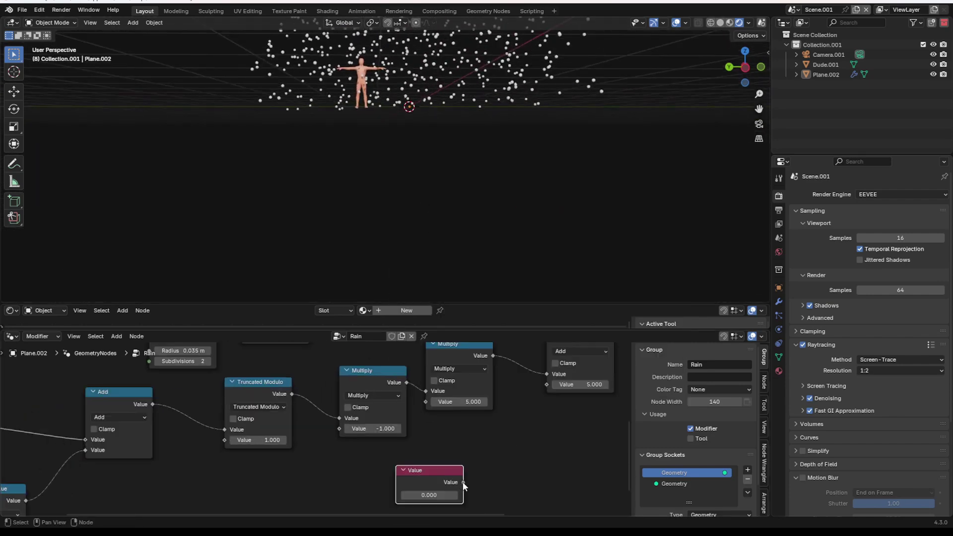
pyautogui.moveTo(463, 483); pyautogui.dragTo(459, 459)
pyautogui.moveTo(425, 403); pyautogui.dragTo(425, 402)
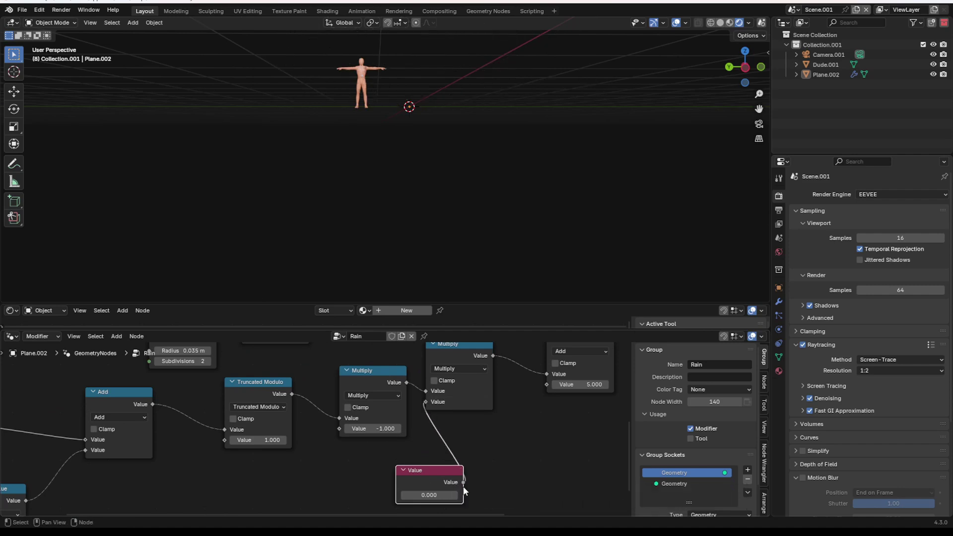
pyautogui.moveTo(552, 386); pyautogui.dragTo(552, 387)
# Set the Value node to 9.1 and play the animation to check the rain height around the figure
pyautogui.scroll(-3, 420, 148)
pyautogui.moveTo(418, 146); pyautogui.dragTo(415, 171, button='middle')
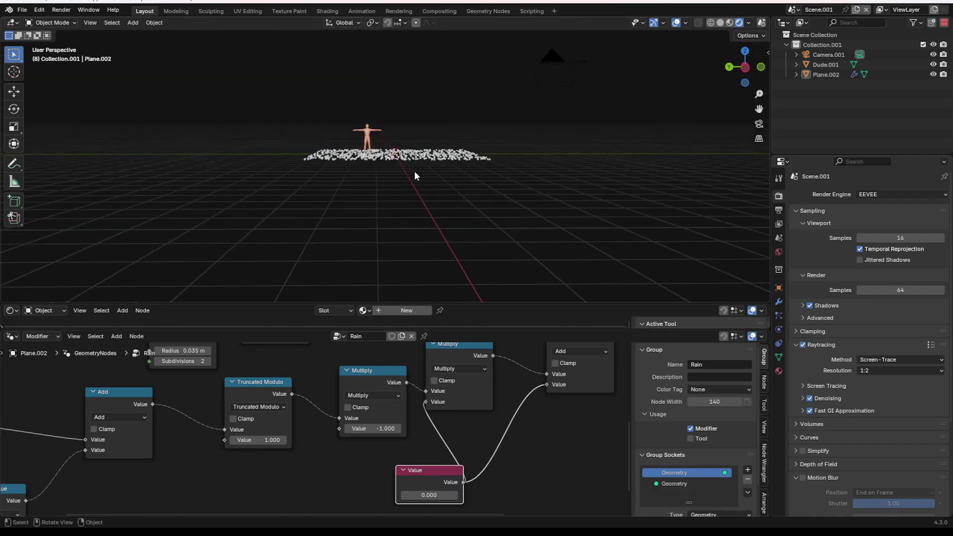
pyautogui.press('space')
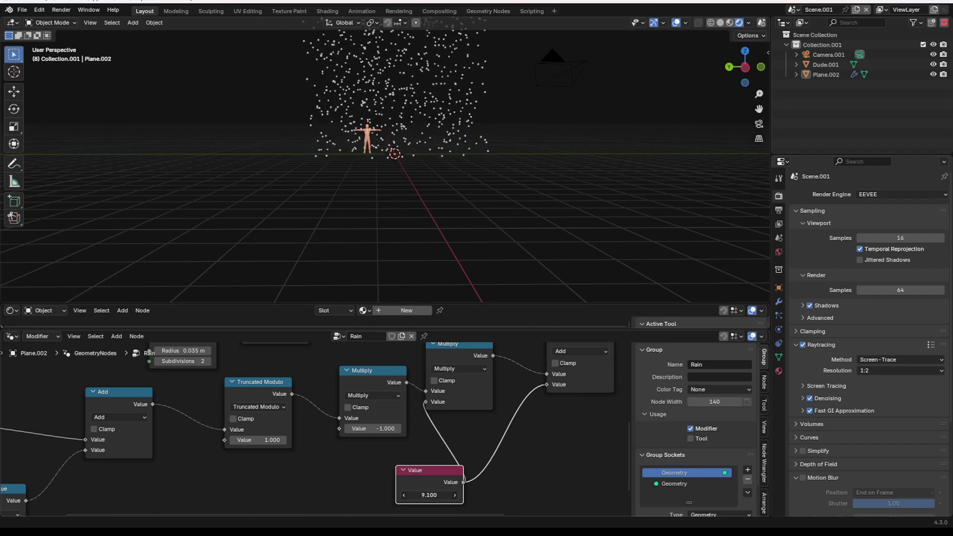
pyautogui.scroll(6, 395, 158)
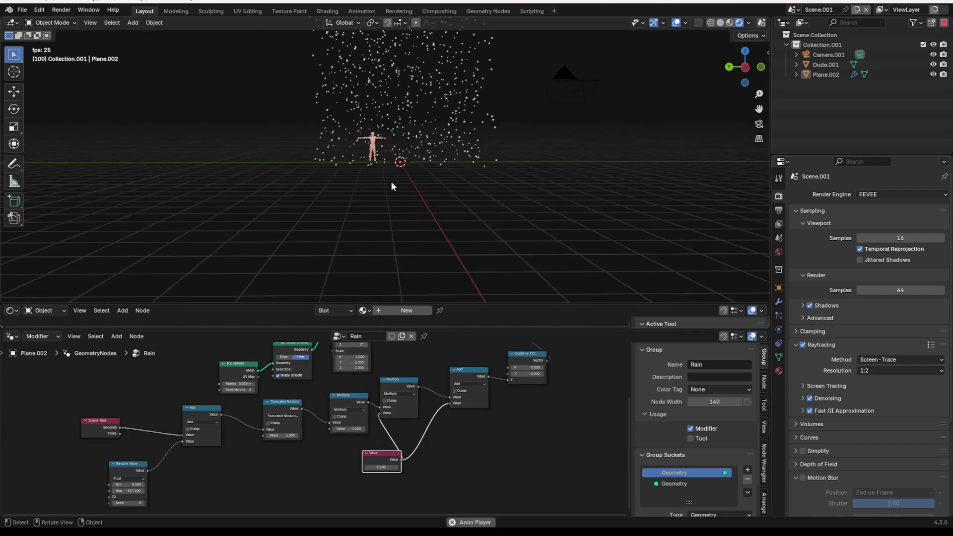
pyautogui.scroll(-1, 391, 184)
pyautogui.scroll(-2, 392, 183)
pyautogui.scroll(-2, 392, 183)
pyautogui.keyDown('shift'); pyautogui.moveTo(389, 159); pyautogui.dragTo(392, 171, button='middle'); pyautogui.keyUp('shift')
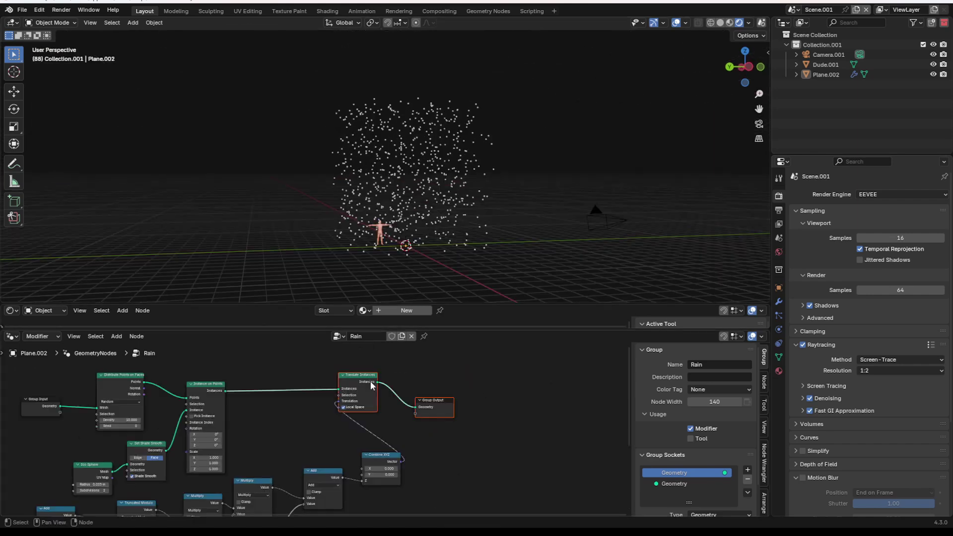
# Insert a Rotate Vector node between Combine XYZ and the Translation input of Translate Instances
pyautogui.scroll(3, 419, 403)
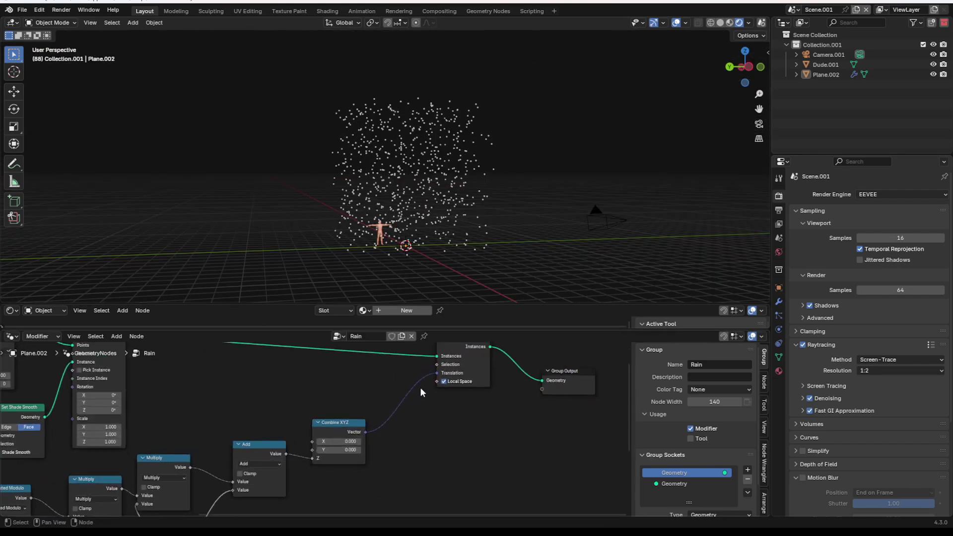
pyautogui.hotkey('shift', 'a')
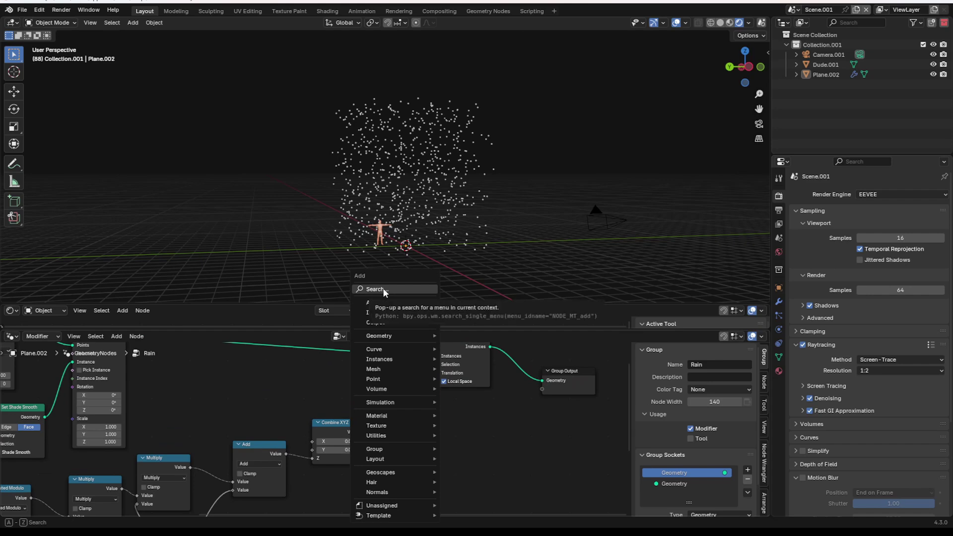
pyautogui.click(383, 289)
pyautogui.write('rota')
pyautogui.click(396, 330)
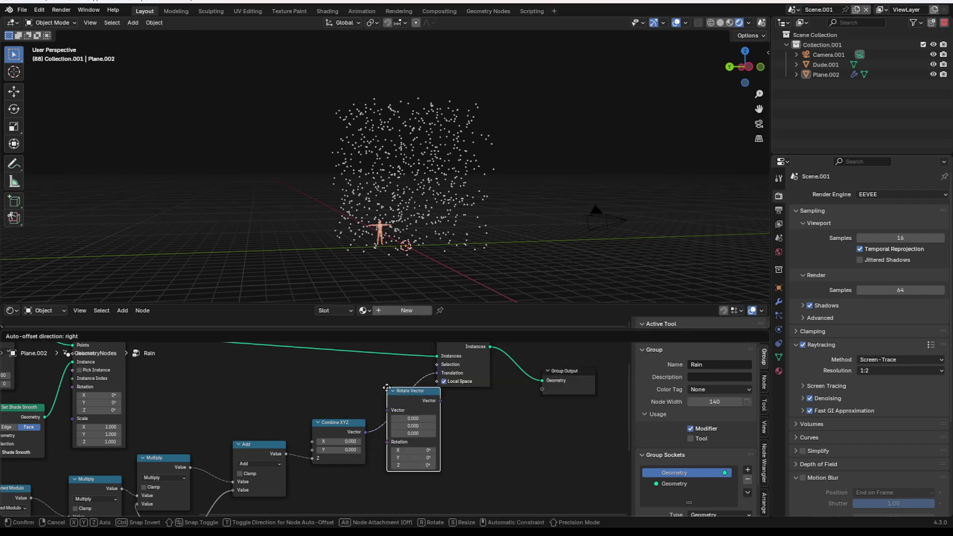
pyautogui.click(386, 387)
# Try tilting the rain with Rotate Vector's X and Y rotations, and undo the changes
pyautogui.moveTo(412, 426)
pyautogui.mouseDown()
pyautogui.moveTo(422, 427)
pyautogui.moveTo(406, 431)
pyautogui.mouseUp()
pyautogui.moveTo(538, 224); pyautogui.dragTo(520, 217, button='middle')
pyautogui.press('space')
pyautogui.press('space')
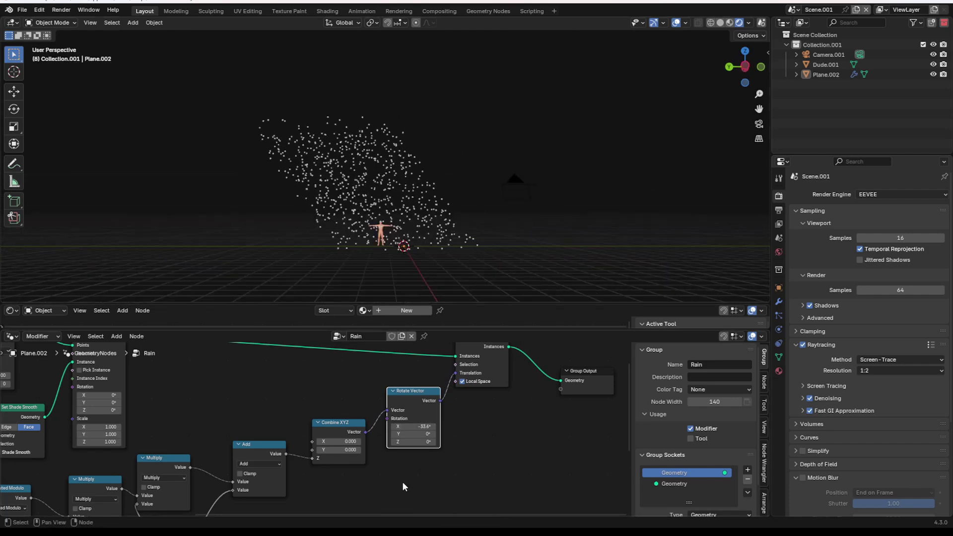
pyautogui.hotkey('ctrl', 'z')
pyautogui.moveTo(414, 433); pyautogui.dragTo(418, 434)
pyautogui.hotkey('ctrl', 'z')
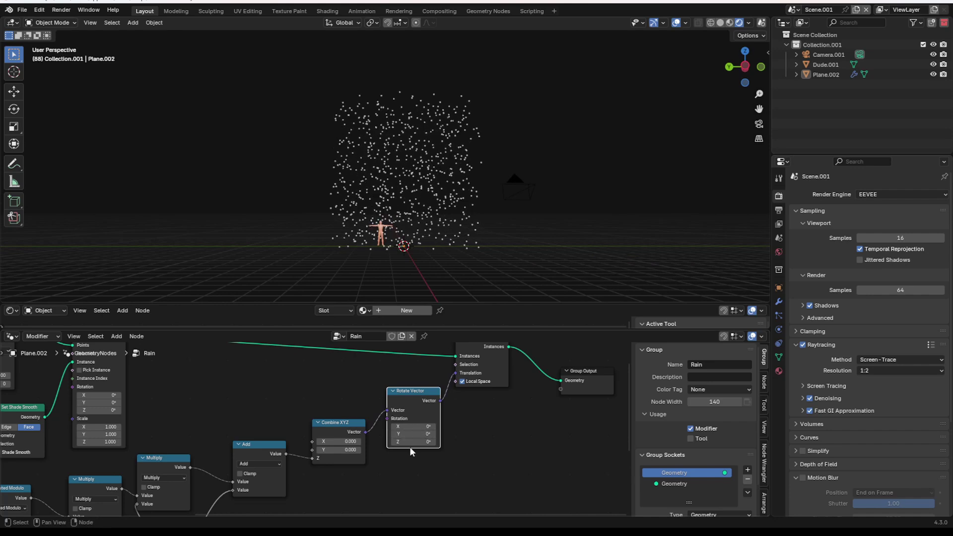
pyautogui.moveTo(438, 171); pyautogui.dragTo(315, 174, button='middle')
pyautogui.press('space')
pyautogui.press('Escape')
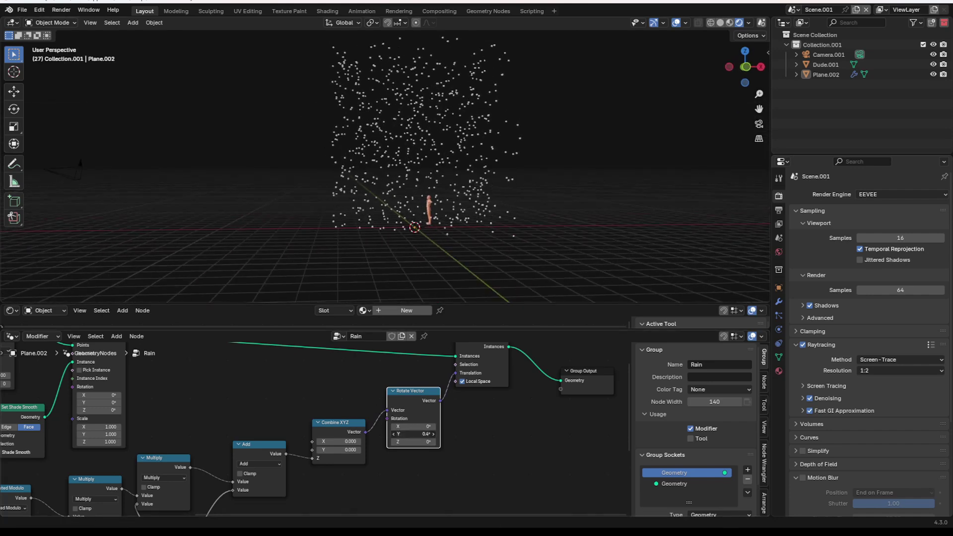
# Add a Vector Math node set to Add below Combine XYZ
pyautogui.moveTo(350, 462); pyautogui.dragTo(371, 417, button='middle')
pyautogui.hotkey('shift', 'a')
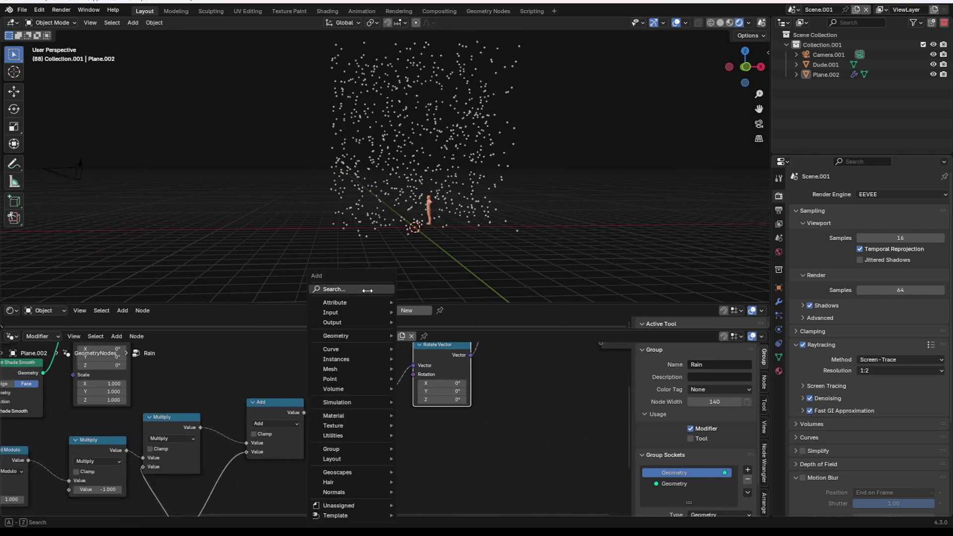
pyautogui.click(368, 290)
pyautogui.write('vec')
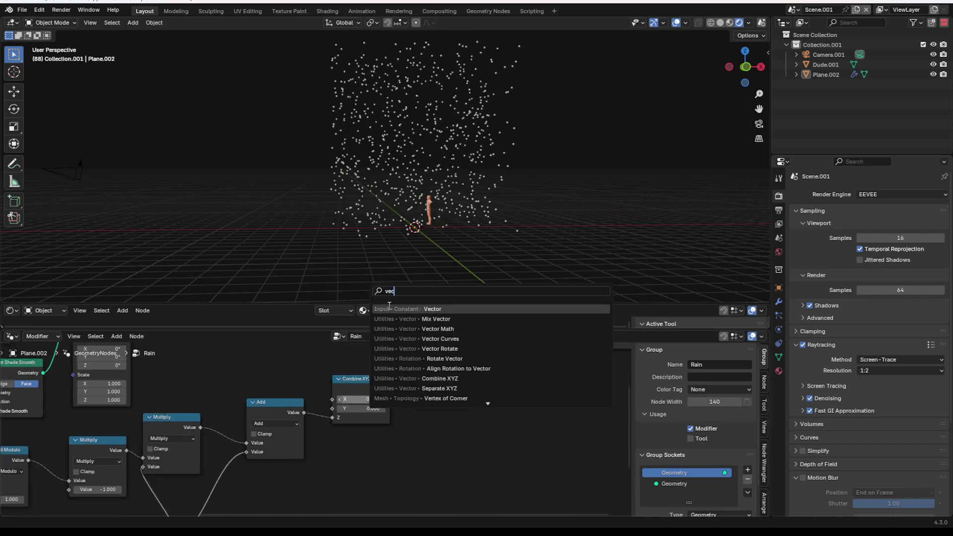
pyautogui.click(406, 330)
pyautogui.click(377, 433)
# Duplicate Random Value beside the vector Add, switch the copy to Vector, and connect it to the Add's first Vector input
pyautogui.moveTo(240, 426); pyautogui.dragTo(318, 398, button='middle')
pyautogui.scroll(-2, 128, 419)
pyautogui.scroll(-2, 94, 437)
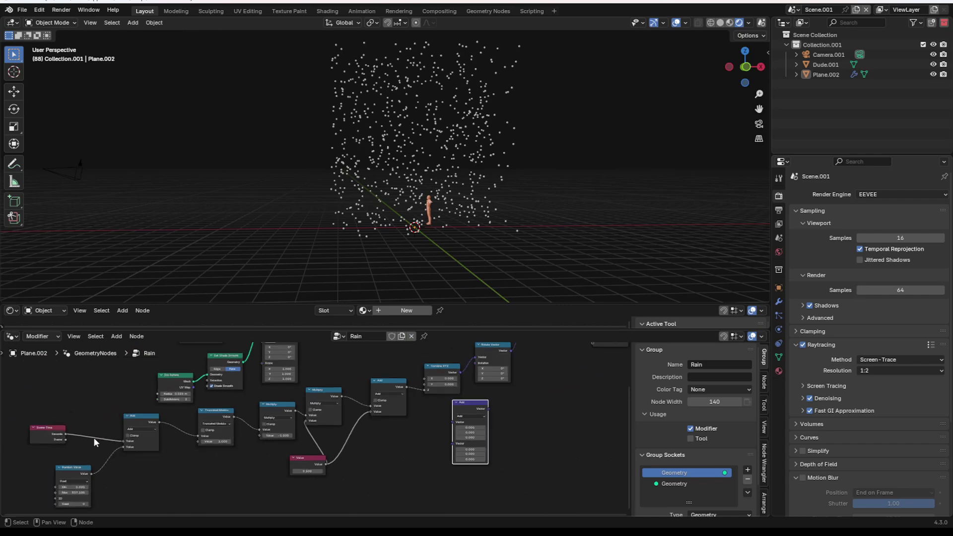
pyautogui.click(80, 473)
pyautogui.hotkey('shift', 'd')
pyautogui.click(419, 458)
pyautogui.scroll(2, 419, 457)
pyautogui.click(358, 438)
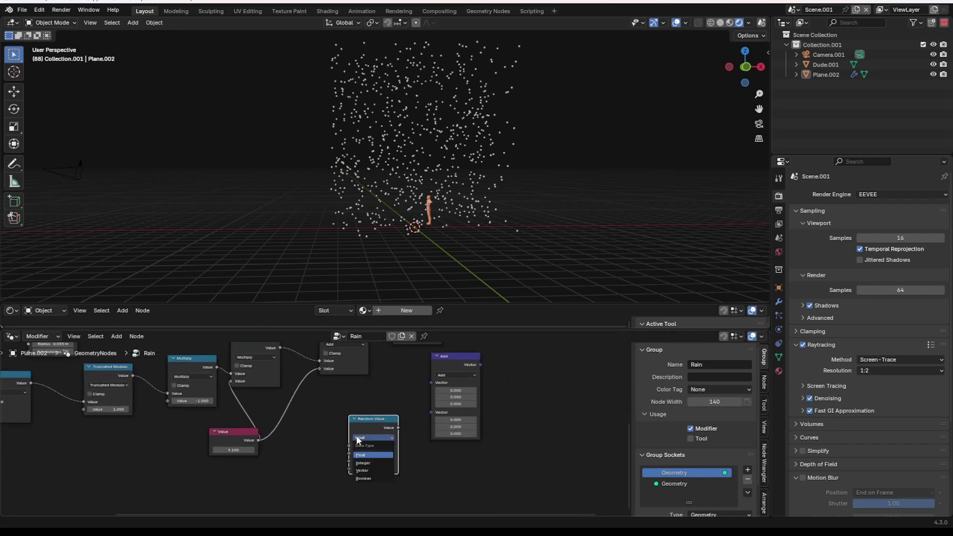
pyautogui.click(357, 470)
pyautogui.moveTo(398, 427); pyautogui.dragTo(431, 382)
pyautogui.moveTo(372, 426); pyautogui.dragTo(355, 391)
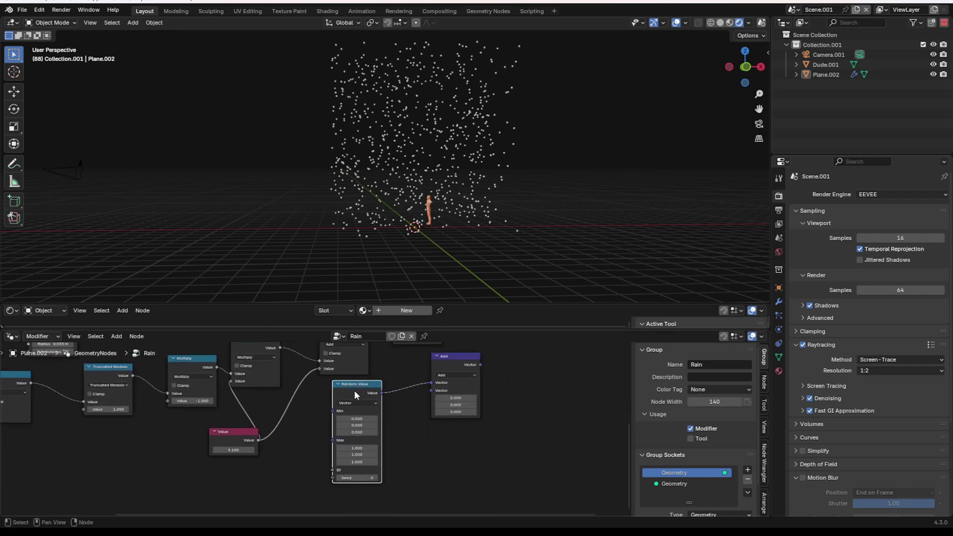
# Connect the vector Add's output to Rotate Vector's Rotation input and play the animation to check the scattered directions
pyautogui.moveTo(490, 365); pyautogui.dragTo(445, 461, button='middle')
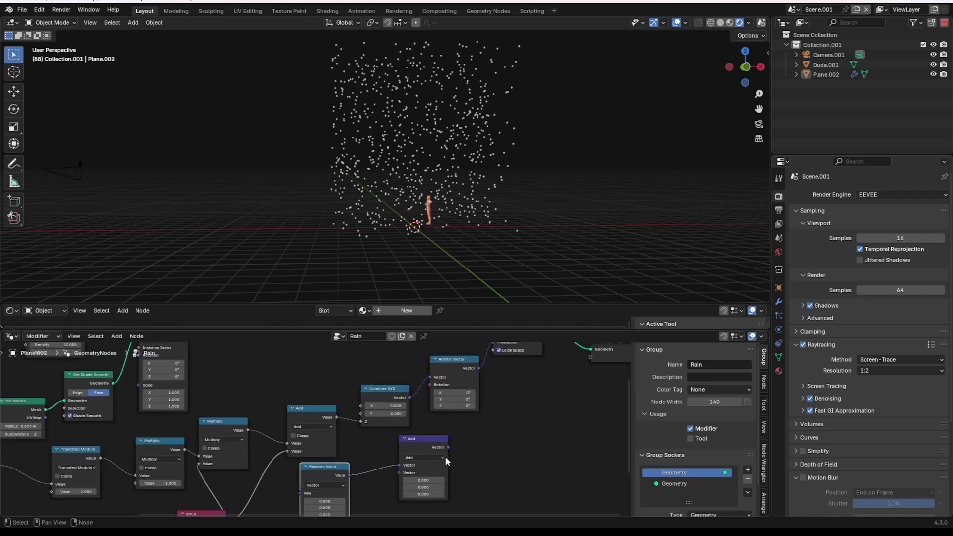
pyautogui.moveTo(432, 387); pyautogui.dragTo(433, 387)
pyautogui.scroll(1, 421, 437)
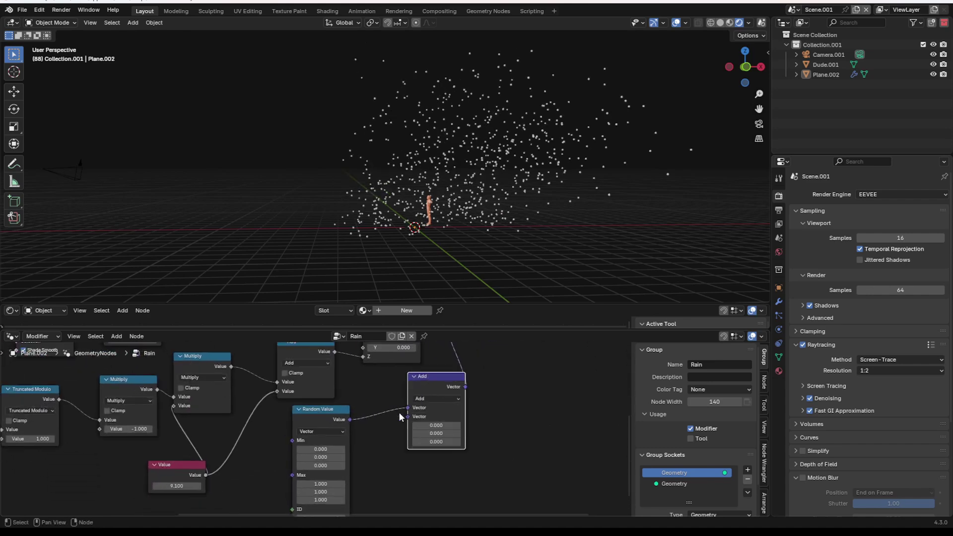
pyautogui.press('space')
pyautogui.moveTo(470, 176); pyautogui.dragTo(461, 174, button='middle')
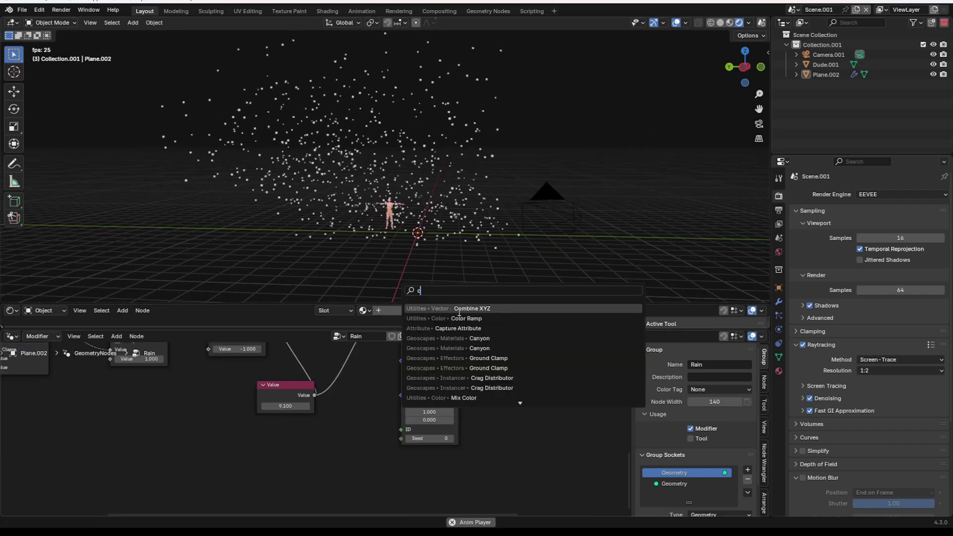
# Add another Combine XYZ node and connect its Vector output to the vector Random Value's Max
pyautogui.press('Return')
pyautogui.click(289, 449)
pyautogui.moveTo(346, 461); pyautogui.dragTo(400, 395)
# Duplicate the 9.1 Value node and place the copy beside the new Combine XYZ's inputs
pyautogui.moveTo(275, 396); pyautogui.dragTo(296, 381, button='middle')
pyautogui.click(297, 381)
pyautogui.hotkey('shift', 'd')
pyautogui.click(205, 477)
pyautogui.scroll(3, 205, 477)
pyautogui.moveTo(206, 476); pyautogui.dragTo(213, 451, button='middle')
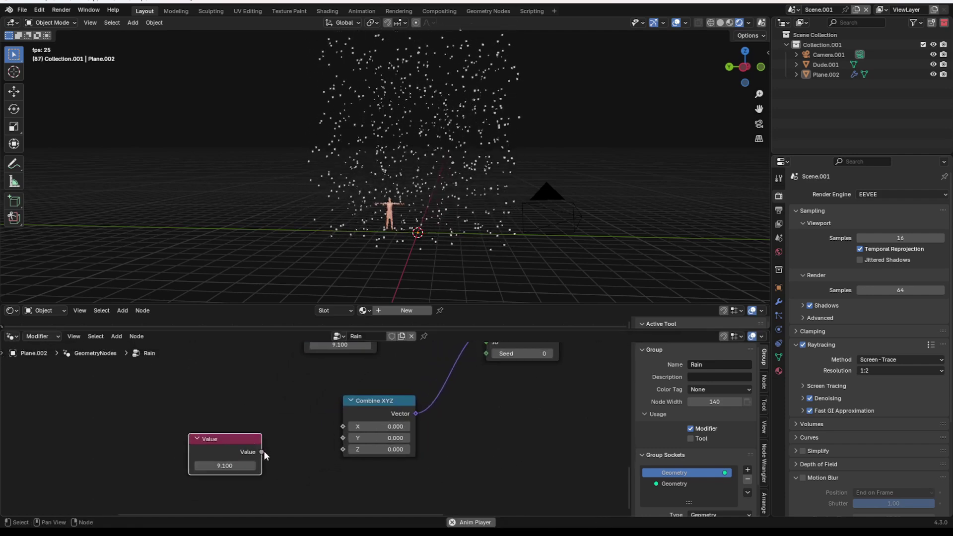
# Connect the duplicated Value node to the new Combine XYZ's X and Y inputs and set it to 0.1
pyautogui.moveTo(263, 451); pyautogui.dragTo(338, 407)
pyautogui.moveTo(262, 451); pyautogui.dragTo(341, 438)
pyautogui.scroll(1, 266, 469)
pyautogui.moveTo(266, 470); pyautogui.dragTo(321, 440, button='middle')
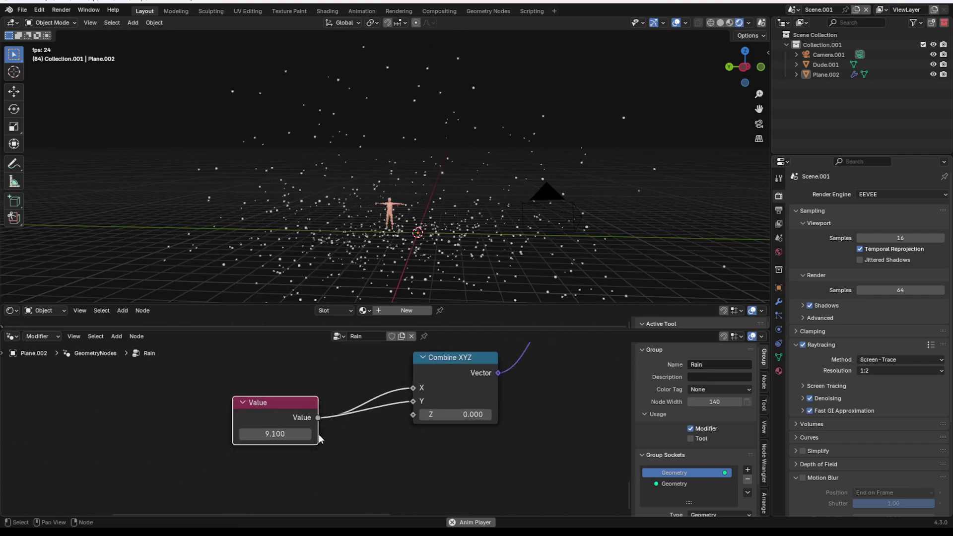
pyautogui.click(276, 432)
pyautogui.write('0.1')
pyautogui.press('Return')
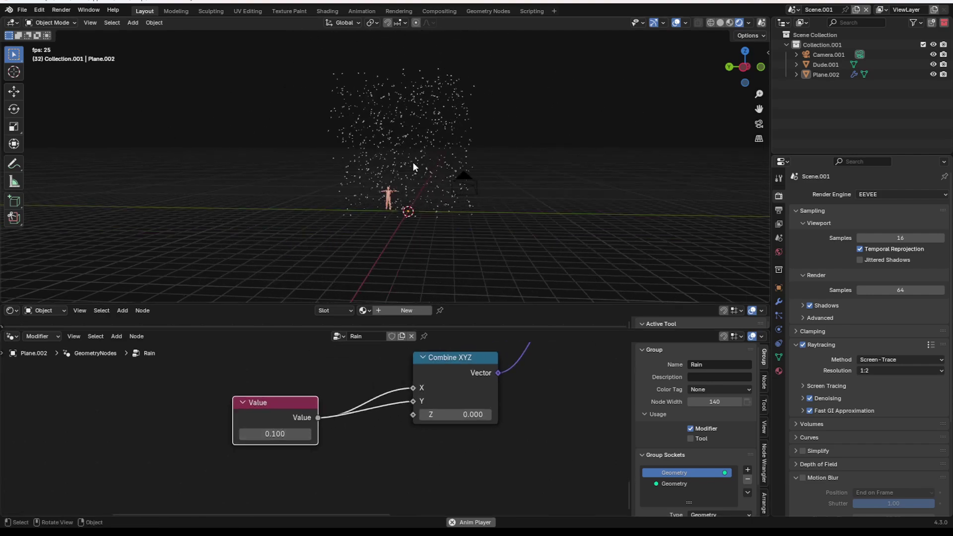
# Change the Value node feeding the Combine XYZ's X and Y to -0.4 and inspect the scattered rain from the side
pyautogui.moveTo(275, 433)
pyautogui.mouseDown()
pyautogui.moveTo(347, 434)
pyautogui.moveTo(258, 434)
pyautogui.moveTo(274, 434)
pyautogui.mouseUp()
pyautogui.moveTo(493, 201); pyautogui.dragTo(452, 203, button='middle')
pyautogui.scroll(-3, 508, 415)
pyautogui.moveTo(433, 456); pyautogui.dragTo(363, 514, button='middle')
pyautogui.scroll(3, 491, 425)
pyautogui.scroll(-3, 496, 417)
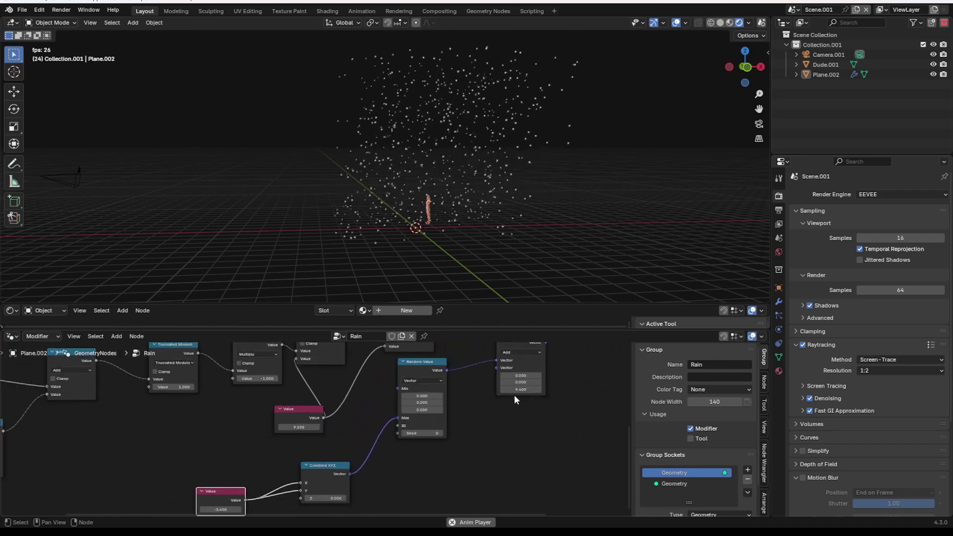
# Try a higher Z component in the vector Add node's second vector to change the rain's direction
pyautogui.moveTo(519, 390); pyautogui.dragTo(532, 390)
pyautogui.scroll(-4, 368, 433)
pyautogui.moveTo(368, 432); pyautogui.dragTo(378, 409, button='middle')
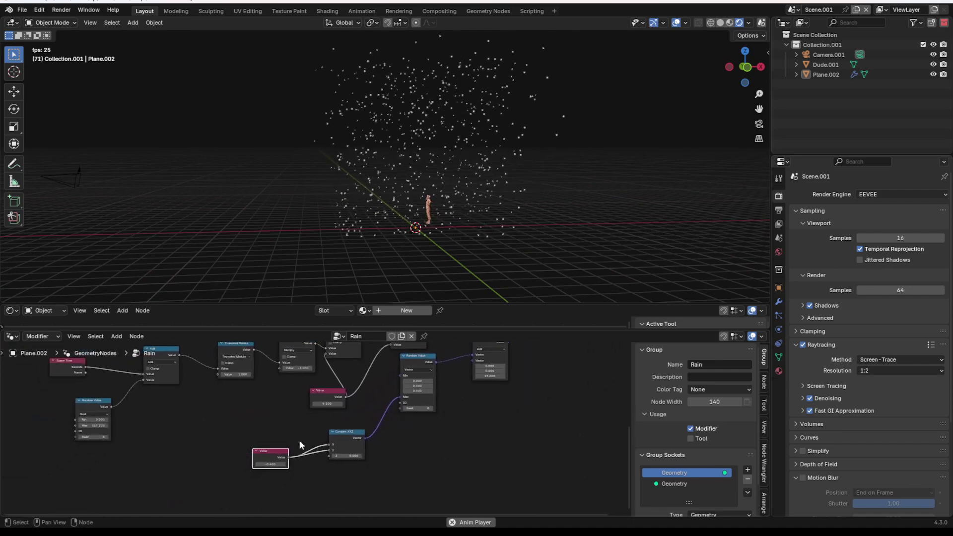
# Duplicate the -0.4 Value and its Combine XYZ together, and connect the copy's Vector output to the vector Add's second Vector input
pyautogui.click(339, 436)
pyautogui.keyDown('shift'); pyautogui.click(272, 456); pyautogui.keyUp('shift')
pyautogui.hotkey('shift', 'd')
pyautogui.click(319, 483)
pyautogui.click(431, 472)
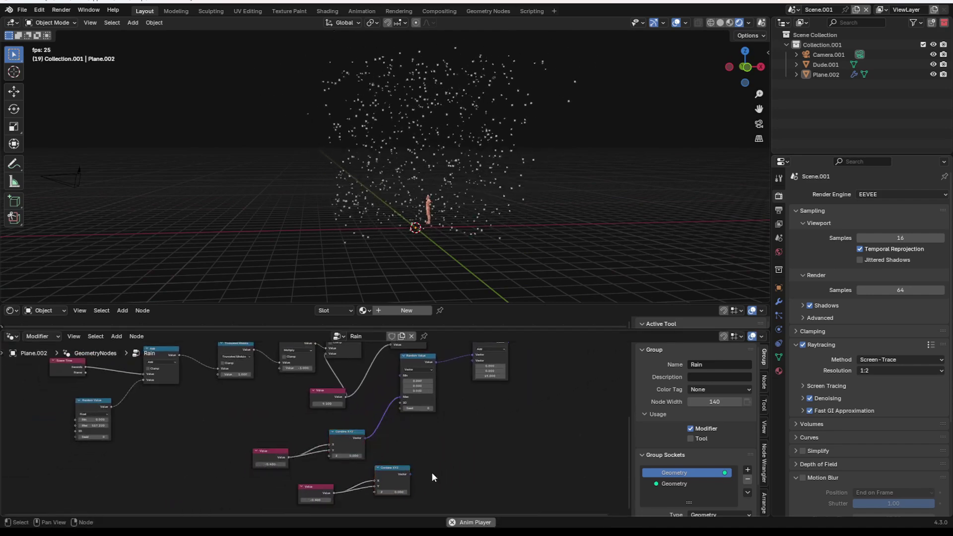
pyautogui.moveTo(411, 467); pyautogui.dragTo(472, 361)
# Rewire the duplicated Value so it feeds only the Z input of its Combine XYZ, and align it beneath the original Value
pyautogui.scroll(3, 386, 468)
pyautogui.moveTo(386, 467); pyautogui.dragTo(414, 436, button='middle')
pyautogui.moveTo(399, 448)
pyautogui.mouseDown()
pyautogui.moveTo(367, 446)
pyautogui.moveTo(361, 459)
pyautogui.moveTo(392, 455)
pyautogui.mouseUp()
pyautogui.moveTo(256, 442); pyautogui.dragTo(411, 455, button='middle')
pyautogui.scroll(3, 410, 455)
pyautogui.moveTo(498, 466); pyautogui.dragTo(427, 452)
# Label the Value node feeding X and Y "Randomization" and give the Value node feeding Z its own label
pyautogui.click(420, 416)
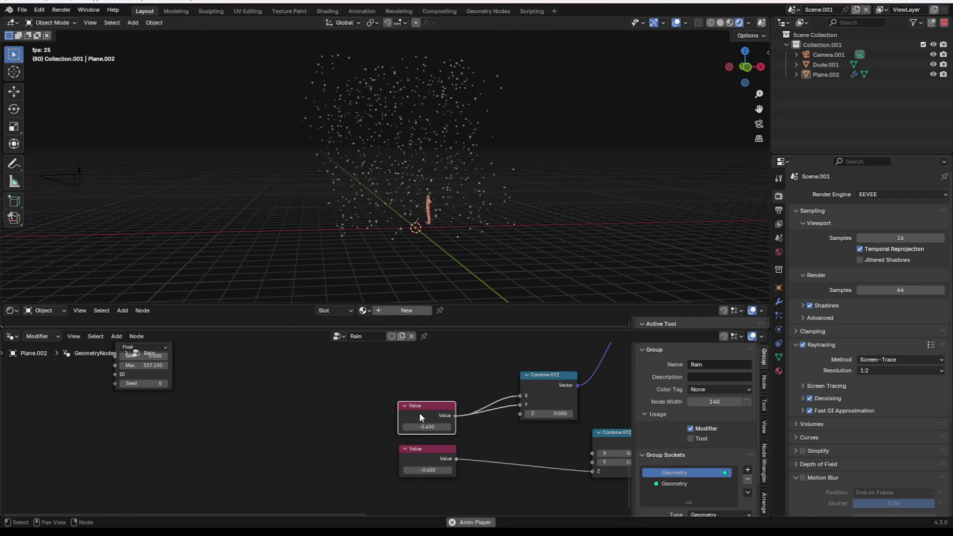
pyautogui.press('F2')
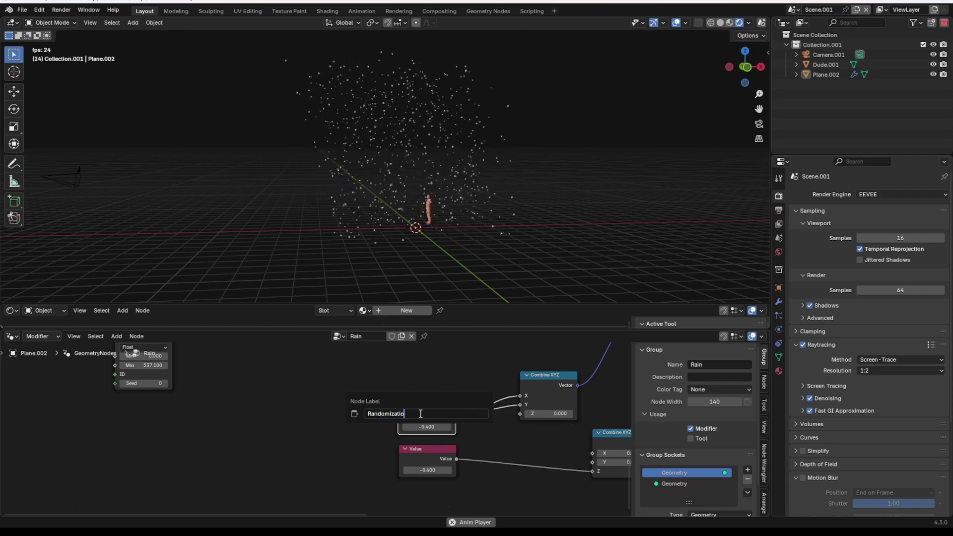
pyautogui.press('F2')
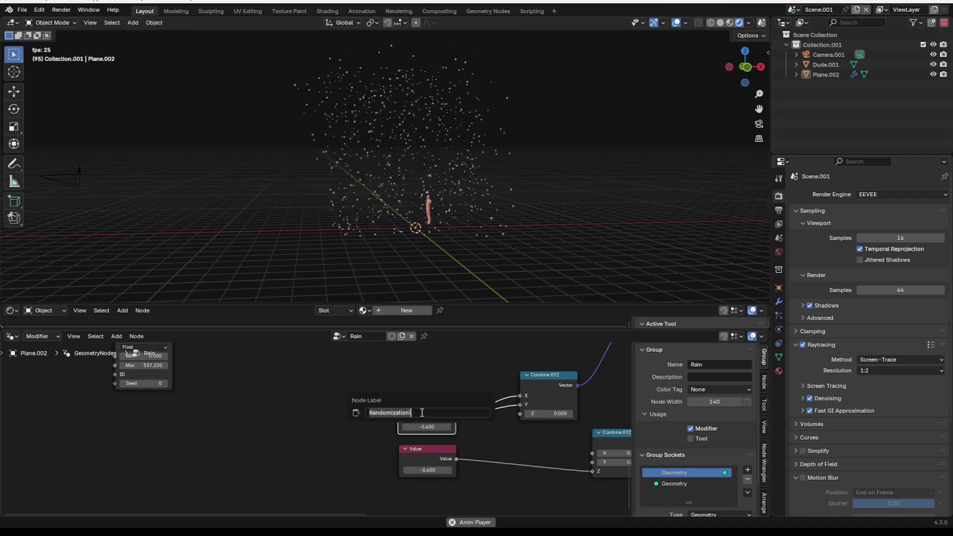
pyautogui.click(419, 452)
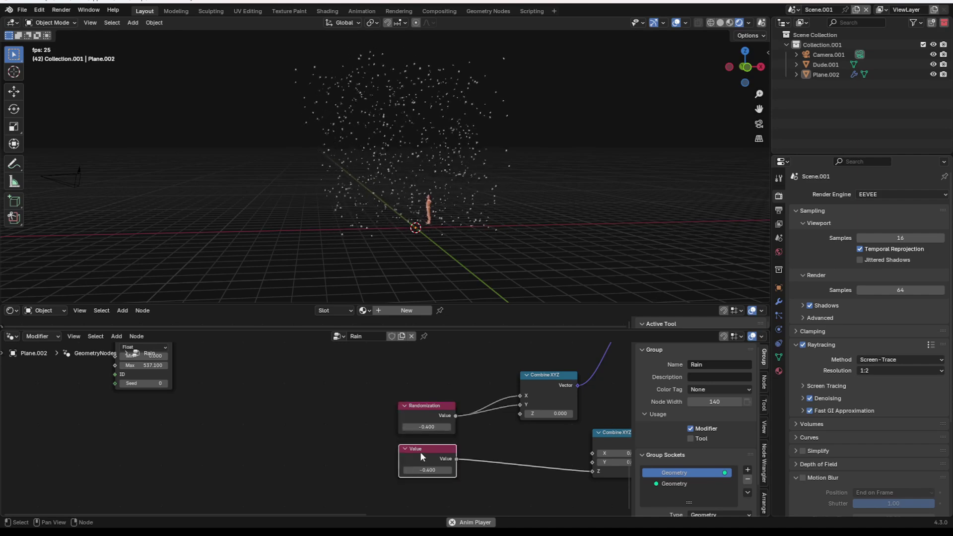
pyautogui.press('F2')
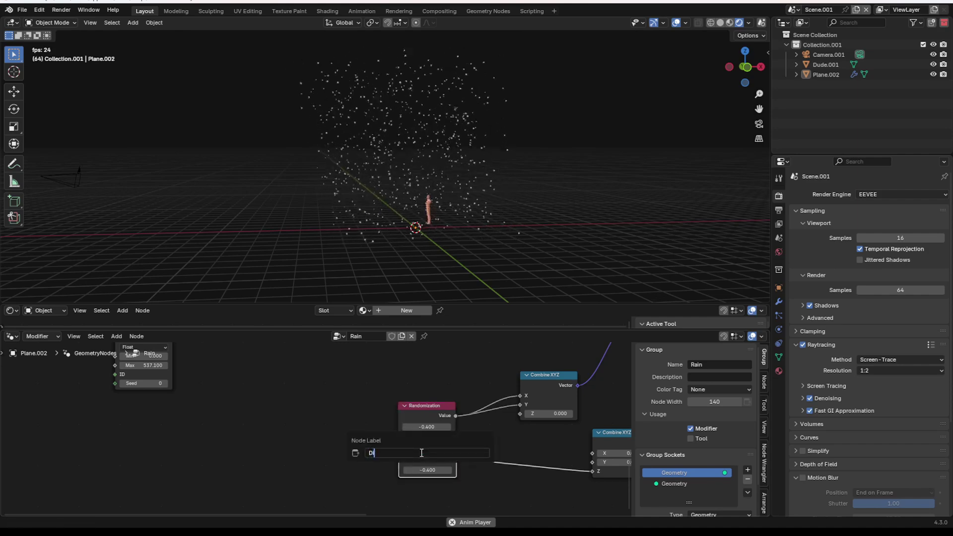
pyautogui.press('Return')
# Label the 9.1 Value node "Height"
pyautogui.scroll(-8, 420, 454)
pyautogui.scroll(5, 437, 451)
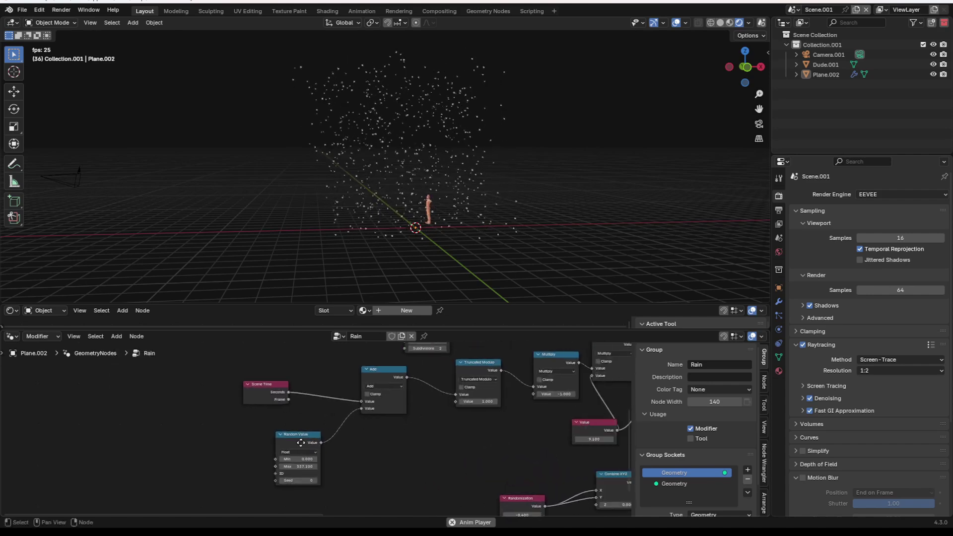
pyautogui.moveTo(611, 425); pyautogui.dragTo(384, 434, button='middle')
pyautogui.scroll(1, 384, 434)
pyautogui.click(373, 436)
pyautogui.press('F2')
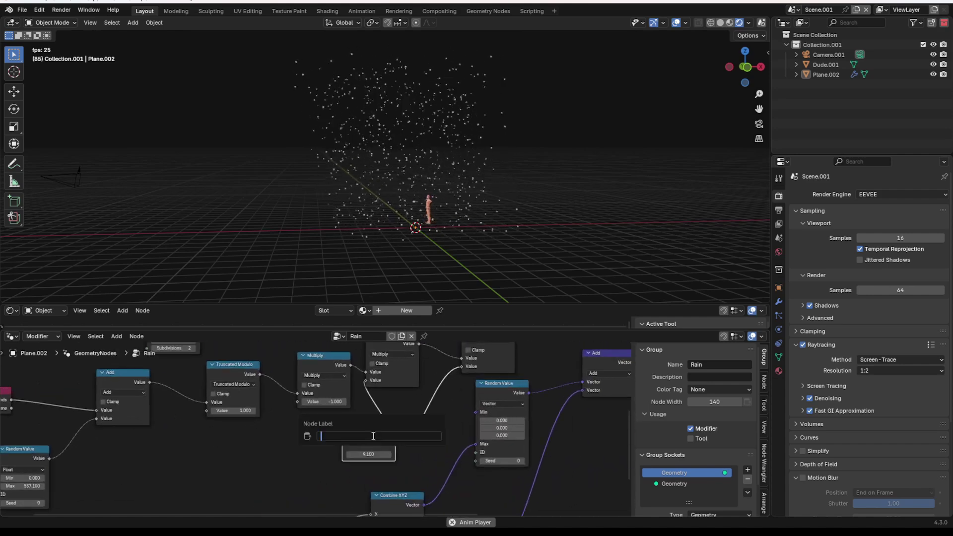
pyautogui.write('Spee')
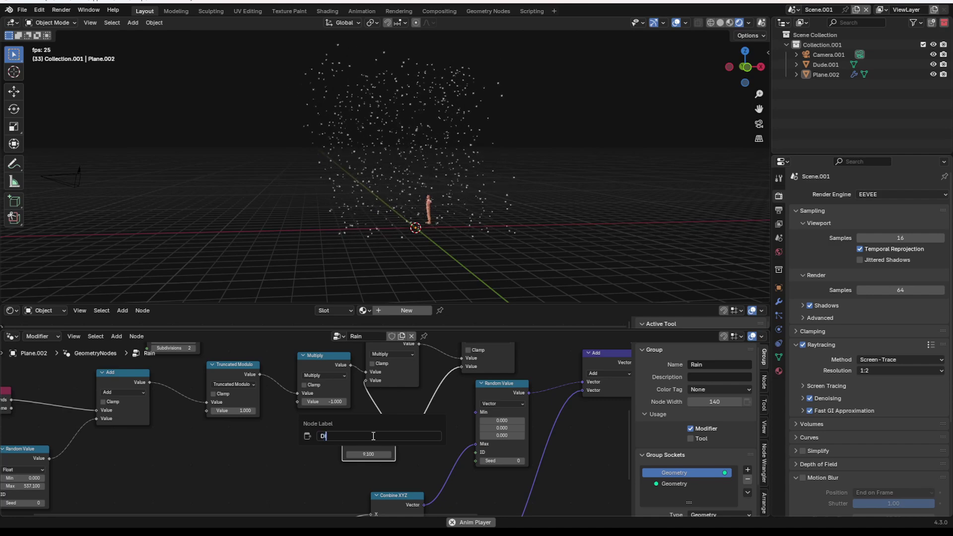
pyautogui.write('nce')
pyautogui.press('Return')
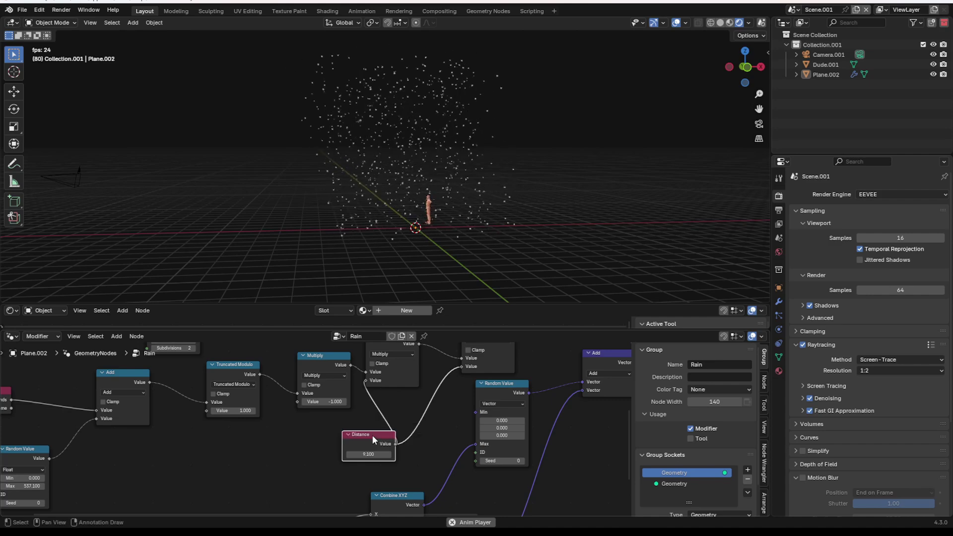
pyautogui.press('F2')
pyautogui.write('Height')
pyautogui.press('Return')
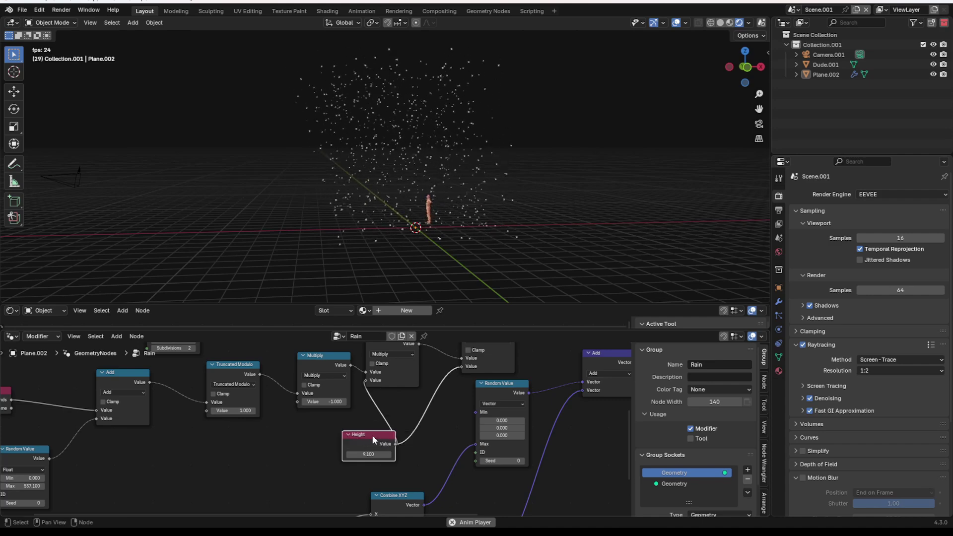
# Enable Motion Blur in the render settings and play the animation to check the falling rain
pyautogui.press('Home')
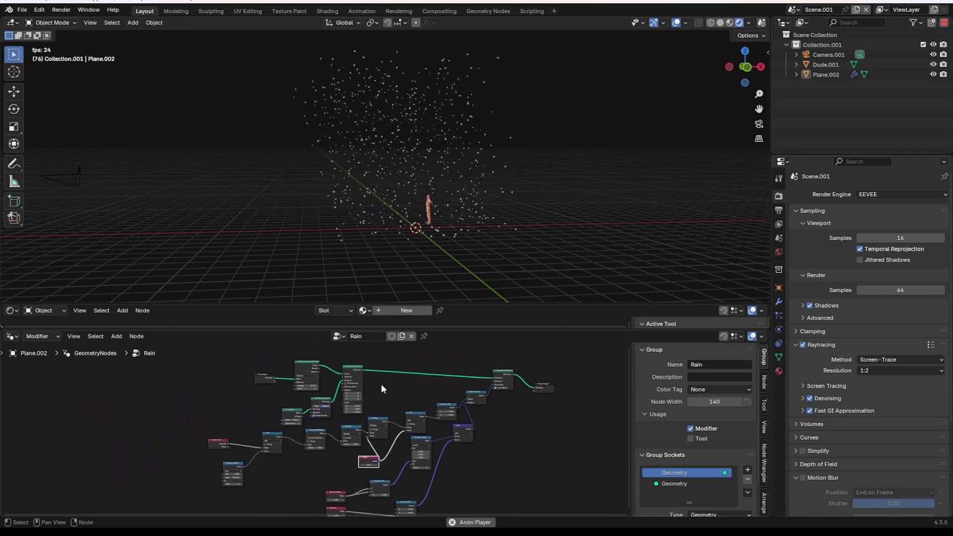
pyautogui.moveTo(395, 195); pyautogui.dragTo(430, 182, button='middle')
pyautogui.scroll(1, 431, 182)
pyautogui.press('space')
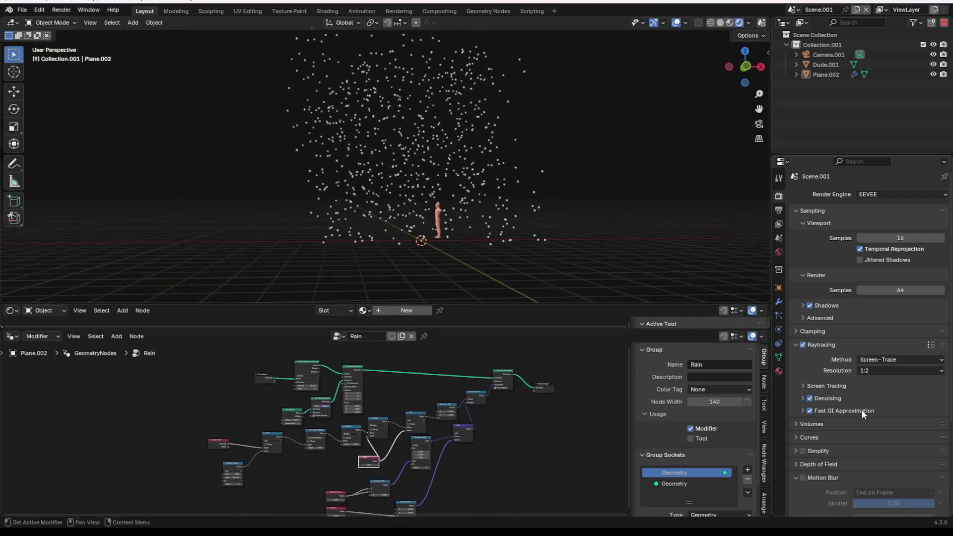
pyautogui.scroll(-2, 854, 413)
pyautogui.click(803, 437)
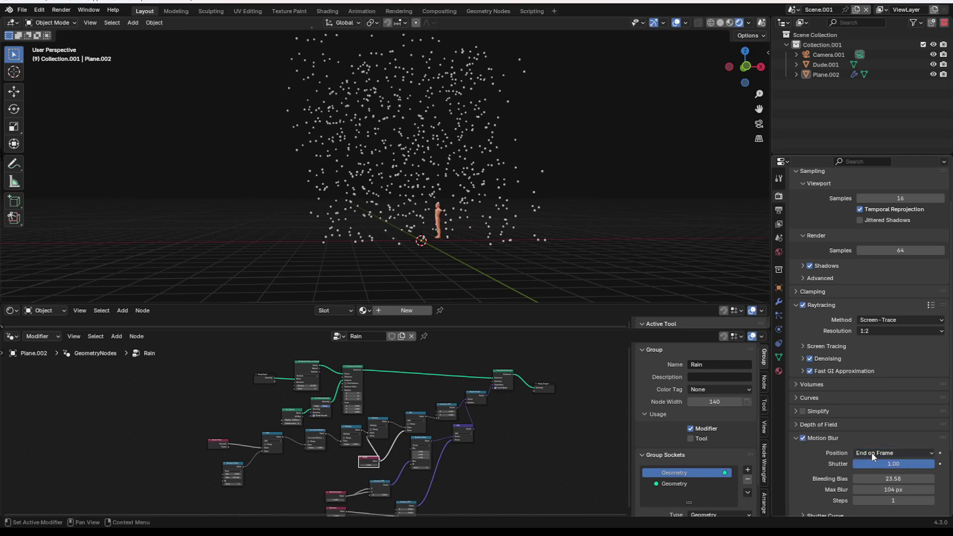
pyautogui.press('space')
pyautogui.moveTo(549, 195)
pyautogui.mouseDown(button='middle')
pyautogui.moveTo(466, 189)
pyautogui.moveTo(588, 191)
pyautogui.mouseUp(button='middle')
pyautogui.scroll(3, 529, 199)
pyautogui.press('space')
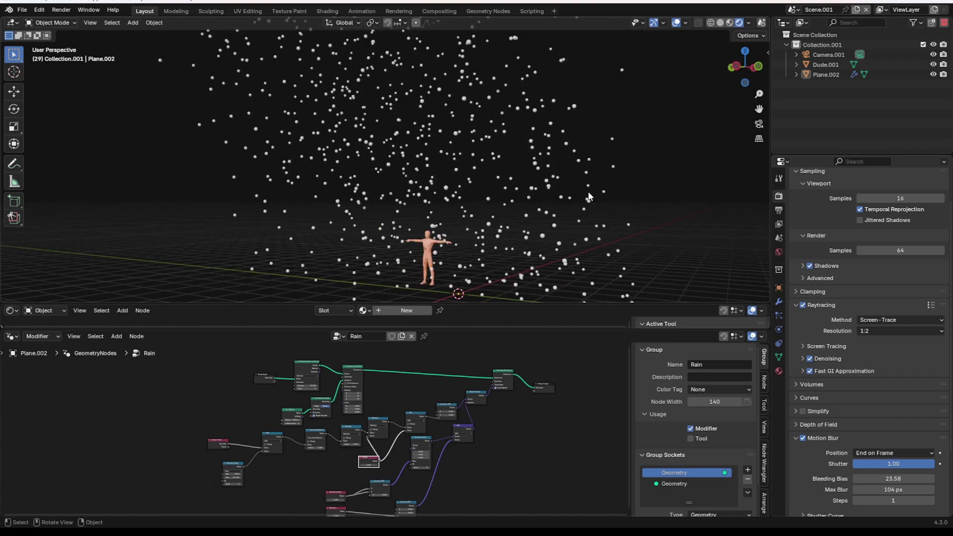
# Add a Set Material node on the link between Instance on Points and Translate Instances
pyautogui.scroll(2, 378, 427)
pyautogui.hotkey('shift', 'a')
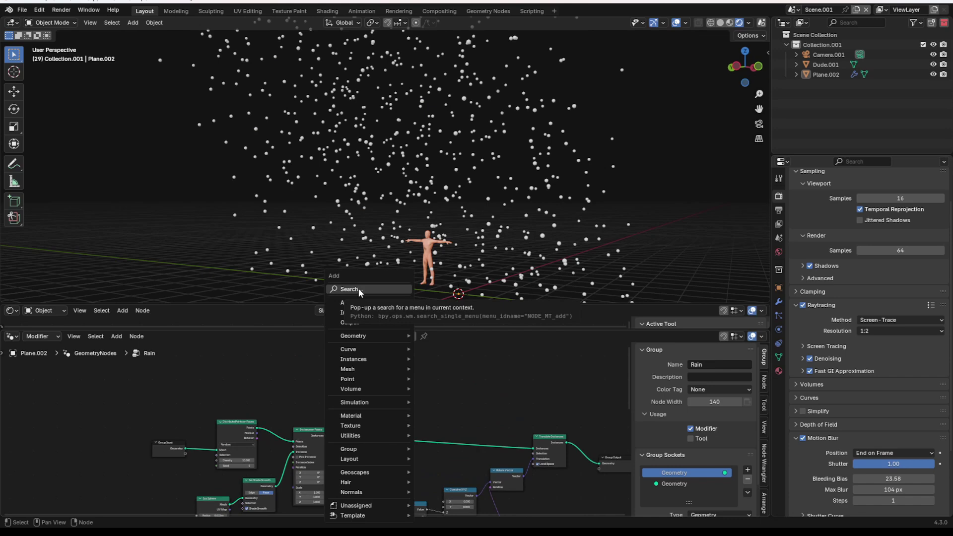
pyautogui.click(358, 289)
pyautogui.write('set')
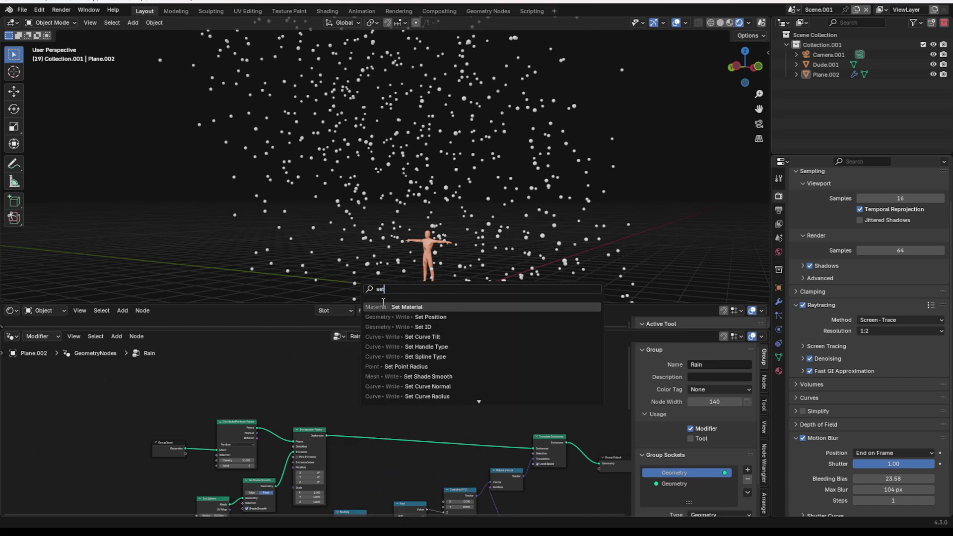
pyautogui.press('Return')
pyautogui.click(422, 388)
pyautogui.moveTo(429, 397); pyautogui.dragTo(339, 376, button='middle')
pyautogui.scroll(2, 338, 375)
pyautogui.moveTo(343, 376); pyautogui.dragTo(328, 403)
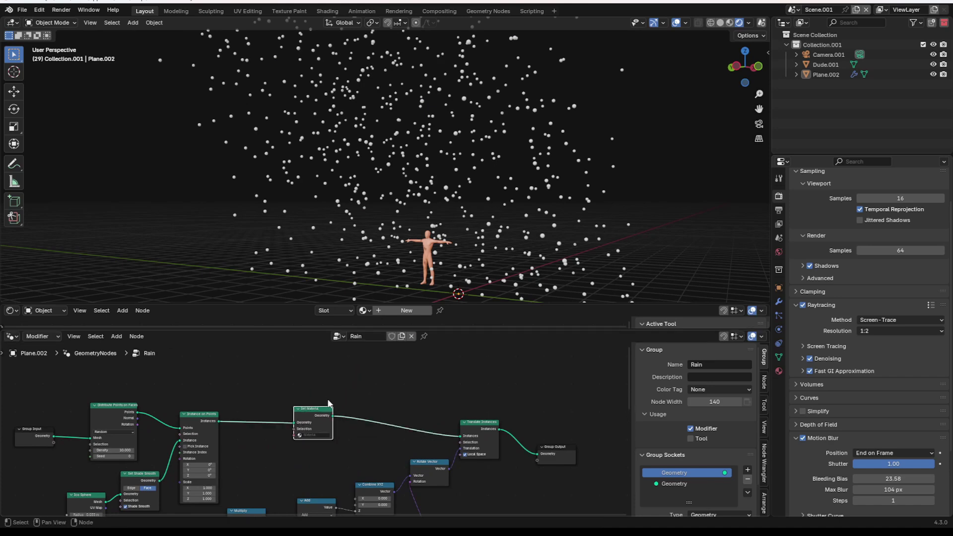
# Create a new material for the rain plane and enlarge the shader editor to show its nodes
pyautogui.click(779, 372)
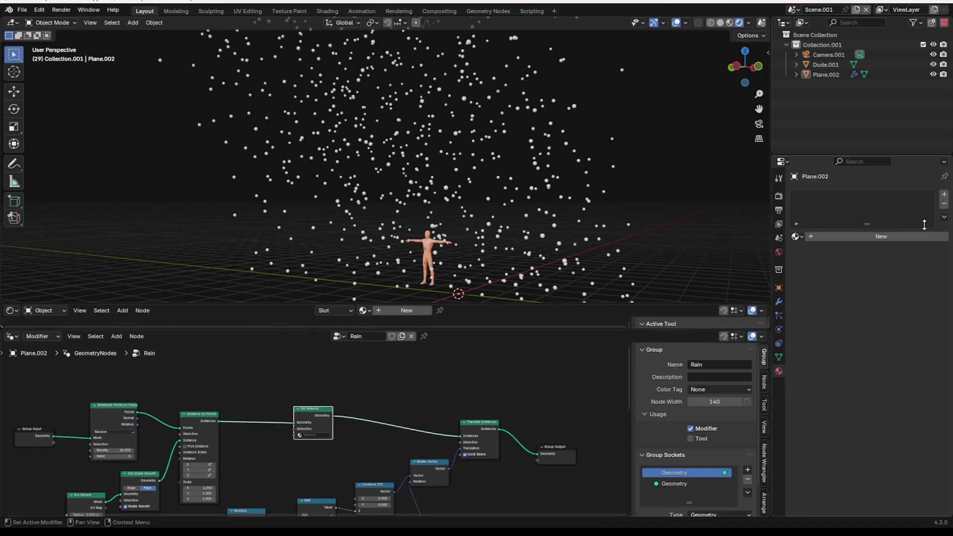
pyautogui.click(889, 236)
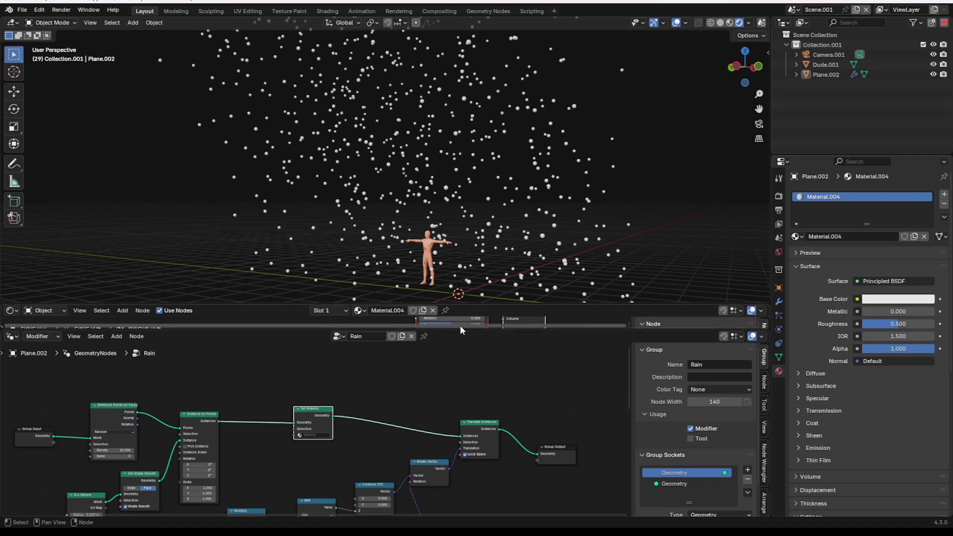
pyautogui.moveTo(460, 329); pyautogui.dragTo(347, 474)
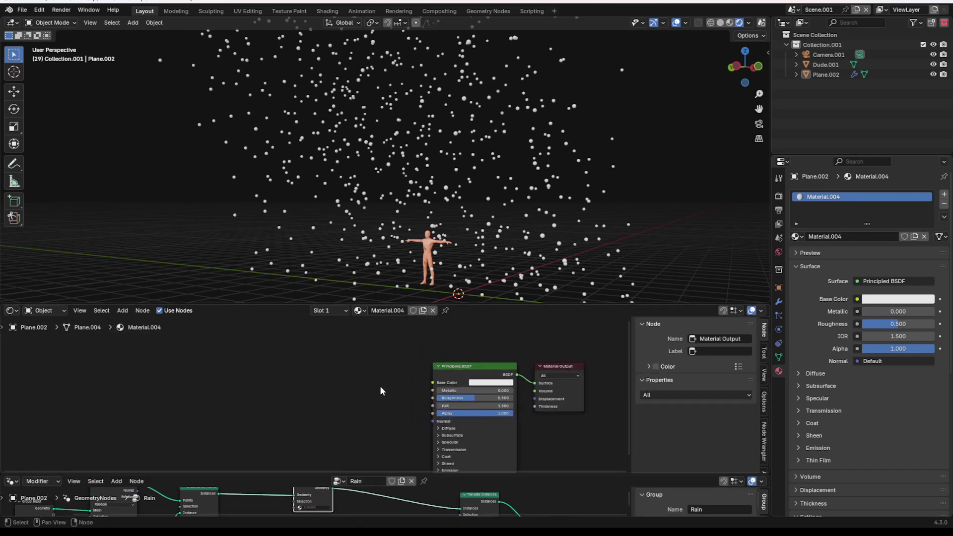
# Replace the Principled BSDF with a Glass BSDF and connect it to the Material Output's Surface
pyautogui.click(447, 392)
pyautogui.press('x')
pyautogui.hotkey('shift', 'a')
pyautogui.write('g')
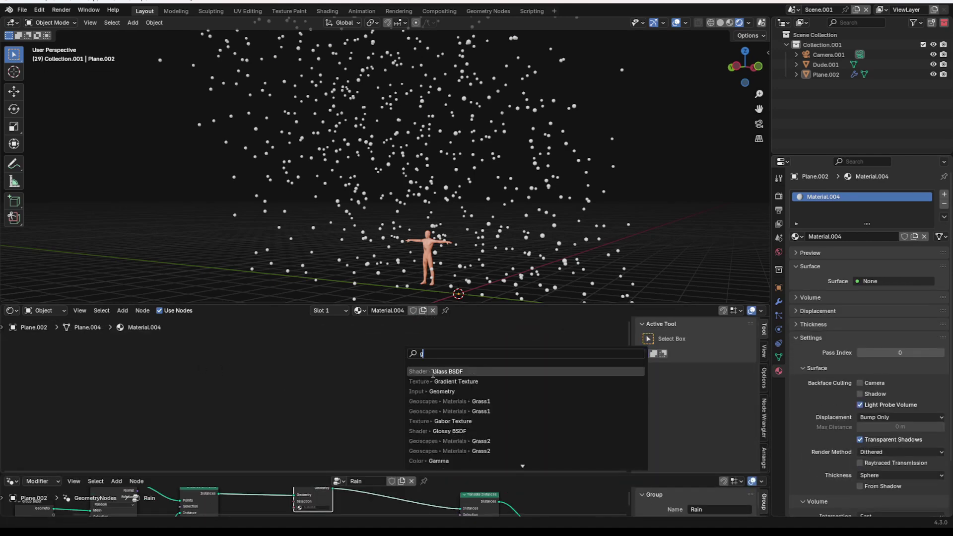
pyautogui.click(431, 370)
pyautogui.click(402, 388)
pyautogui.moveTo(496, 384); pyautogui.dragTo(496, 381)
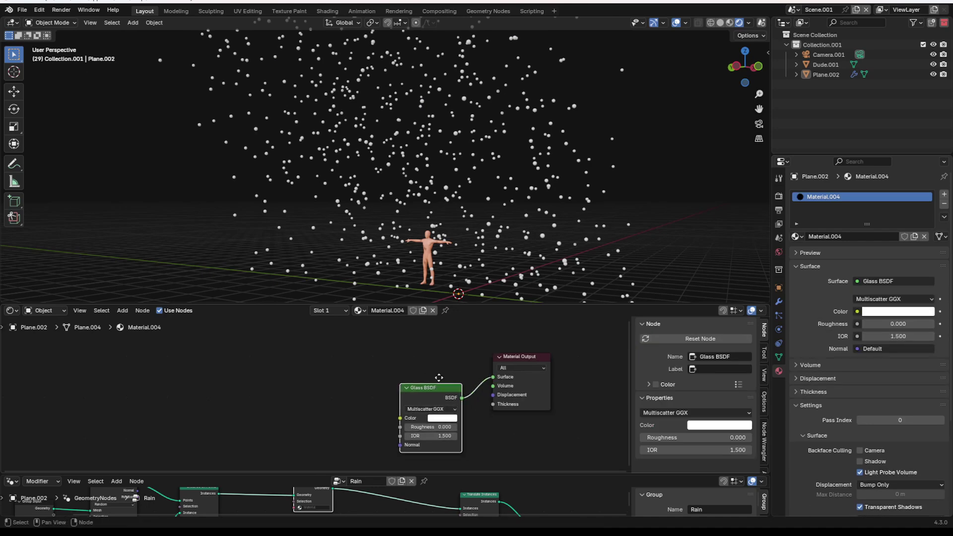
# Set the Glass BSDF's roughness to 0.085 and IOR to 1.333, and name the material Rain
pyautogui.scroll(2, 414, 393)
pyautogui.moveTo(412, 395); pyautogui.dragTo(413, 395)
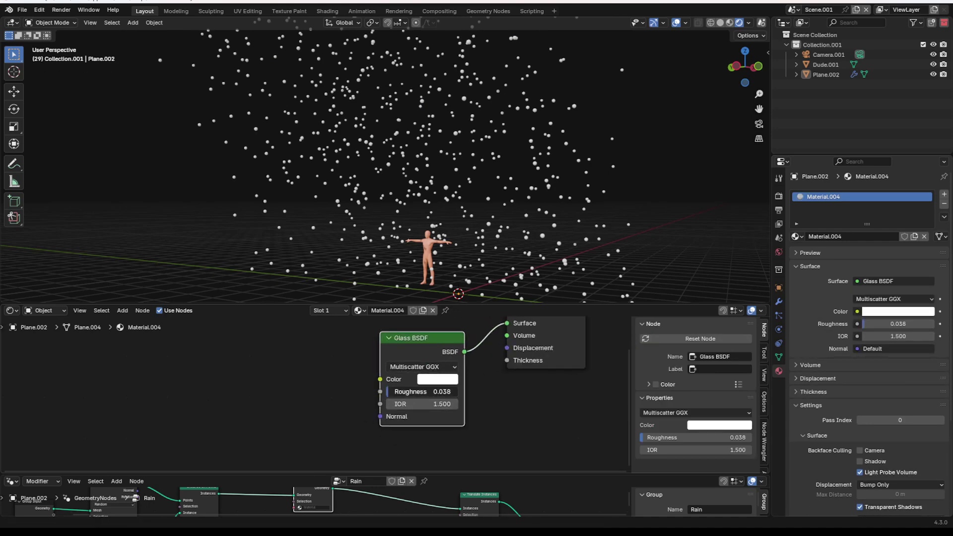
pyautogui.click(413, 403)
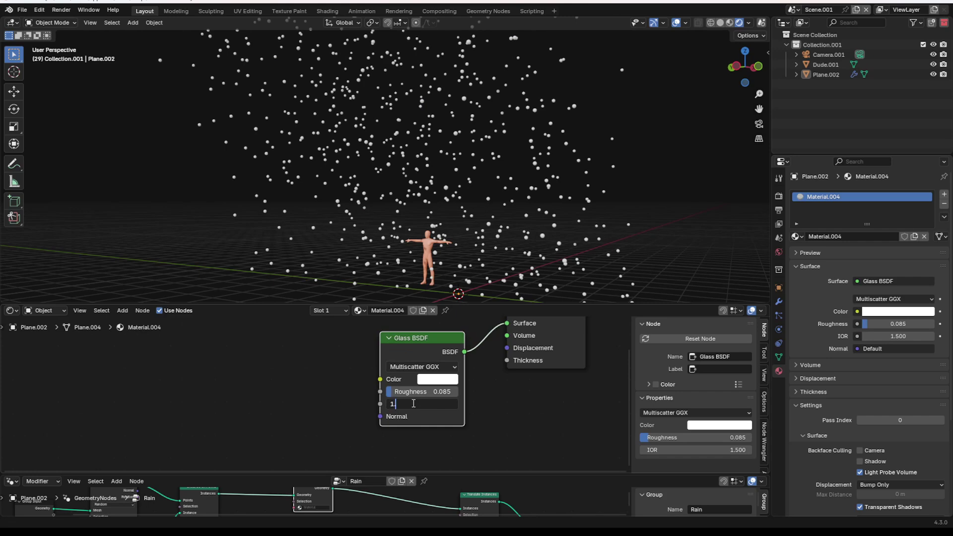
pyautogui.scroll(5, 422, 259)
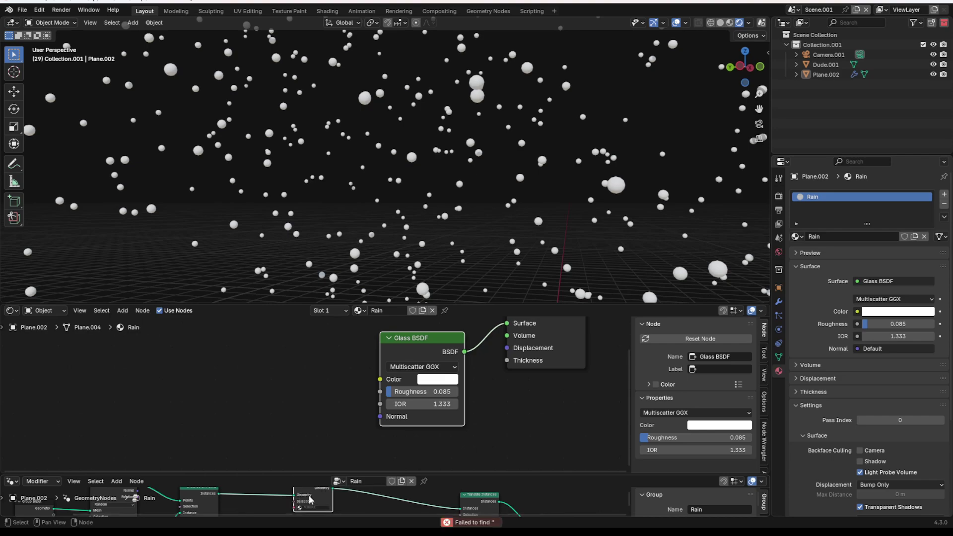
# Assign the Rain material in the Set Material node and play the animation to check the glass droplets
pyautogui.click(311, 506)
pyautogui.click(343, 483)
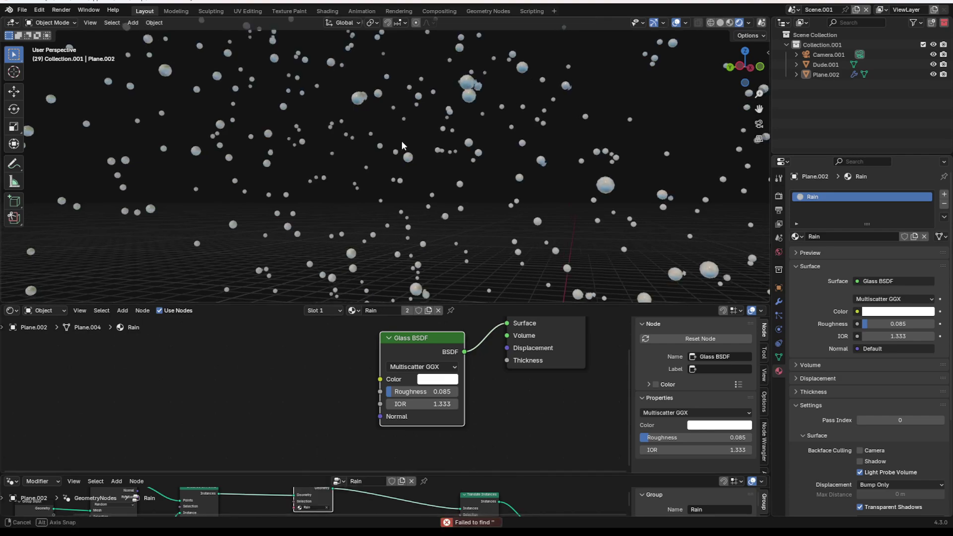
pyautogui.press('space')
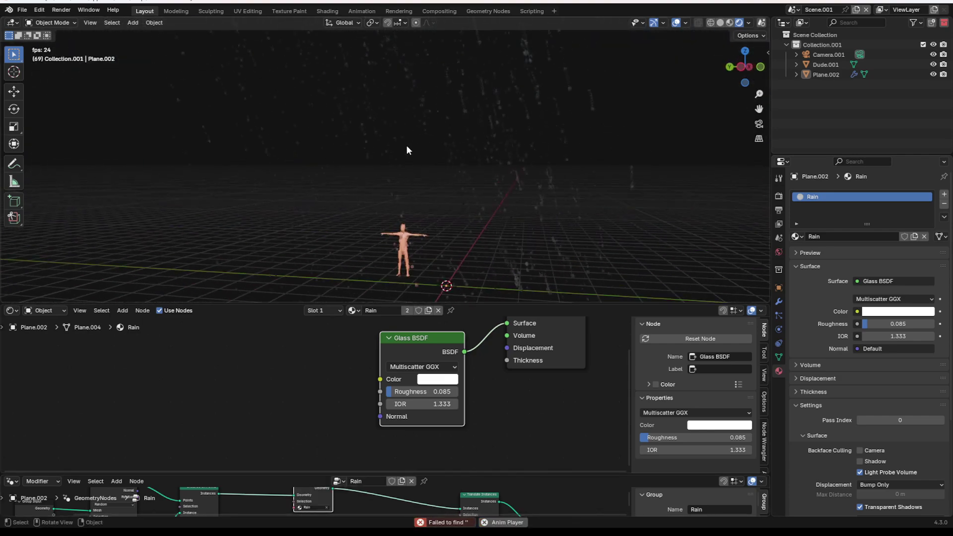
pyautogui.press('space')
# Add a Transparent BSDF node above the Glass BSDF in the Rain material
pyautogui.press('g')
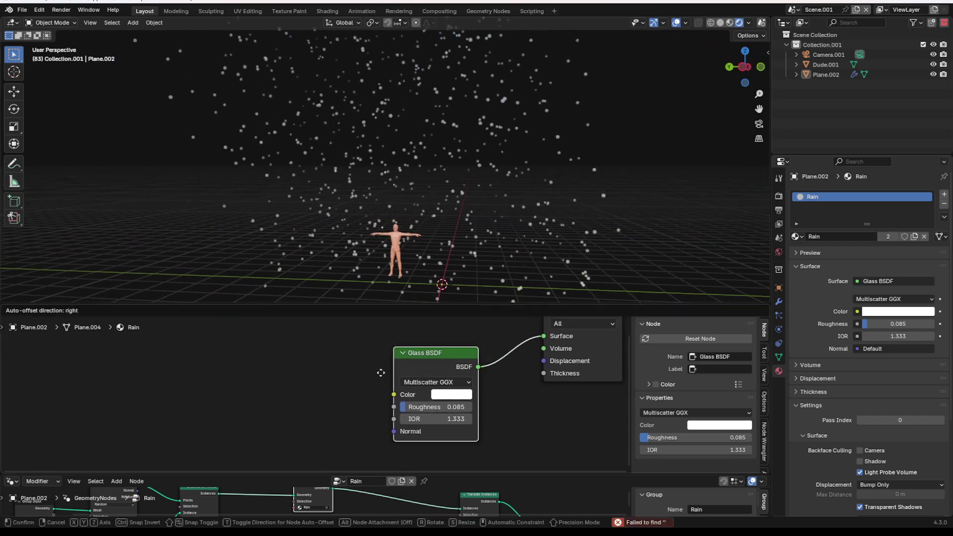
pyautogui.press('Escape')
pyautogui.hotkey('shift', 'a')
pyautogui.click(351, 356)
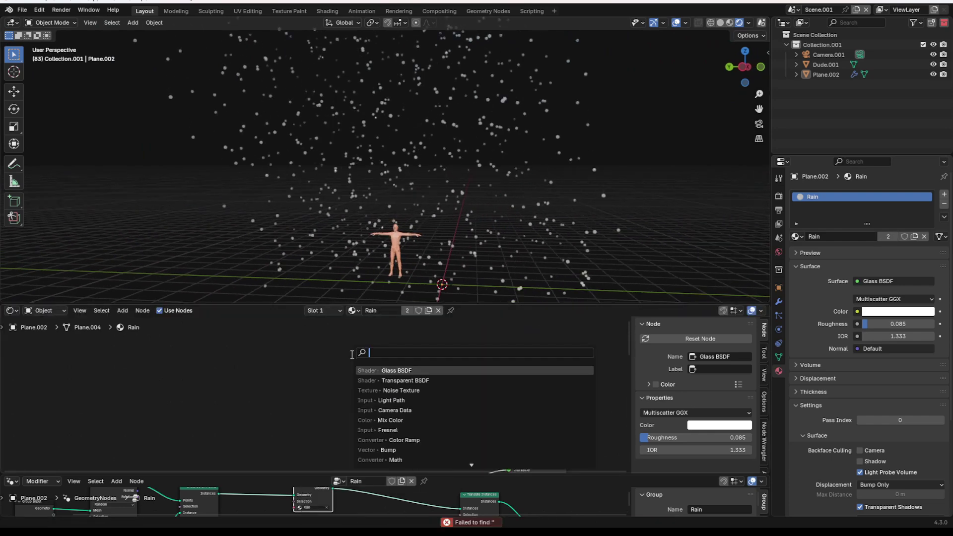
pyautogui.click(392, 380)
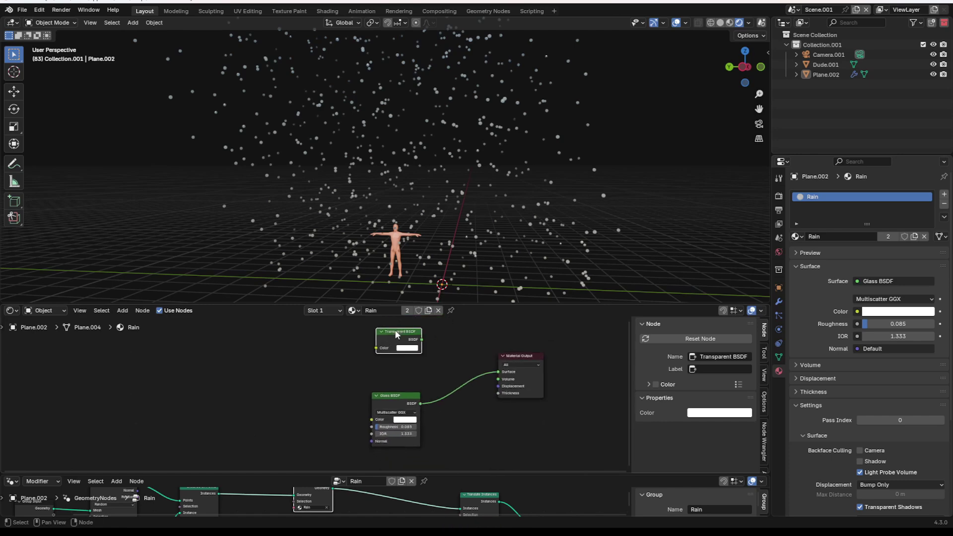
# Add a Fresnel node before the Transparent and Glass BSDF nodes in the Rain material
pyautogui.click(386, 365)
pyautogui.hotkey('shift', 'a')
pyautogui.click(284, 352)
pyautogui.write('fre')
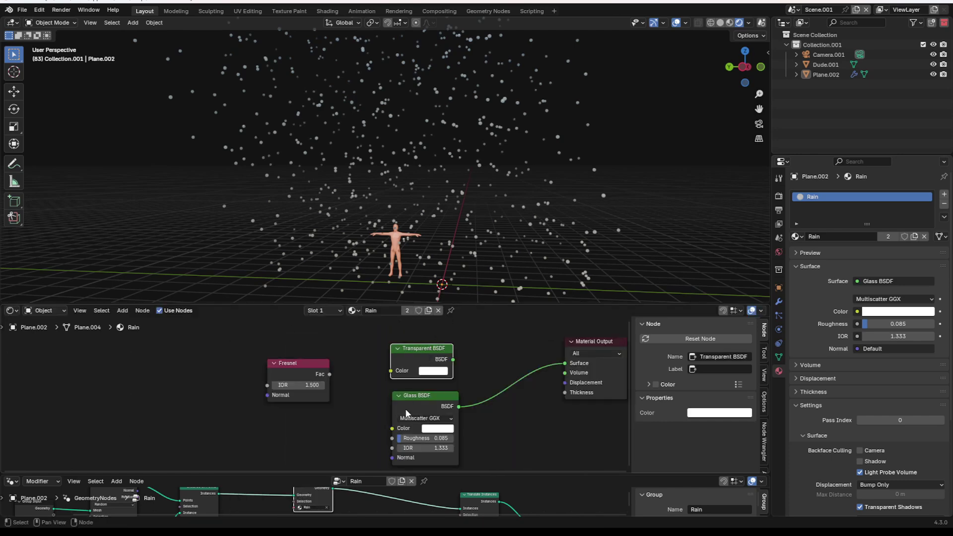
# Combine the Transparent and Glass BSDFs with a Mix Shader, and swap its inputs so the Glass BSDF comes first
pyautogui.keyDown('shift'); pyautogui.click(411, 405); pyautogui.keyUp('shift')
pyautogui.hotkey('ctrl', '0')
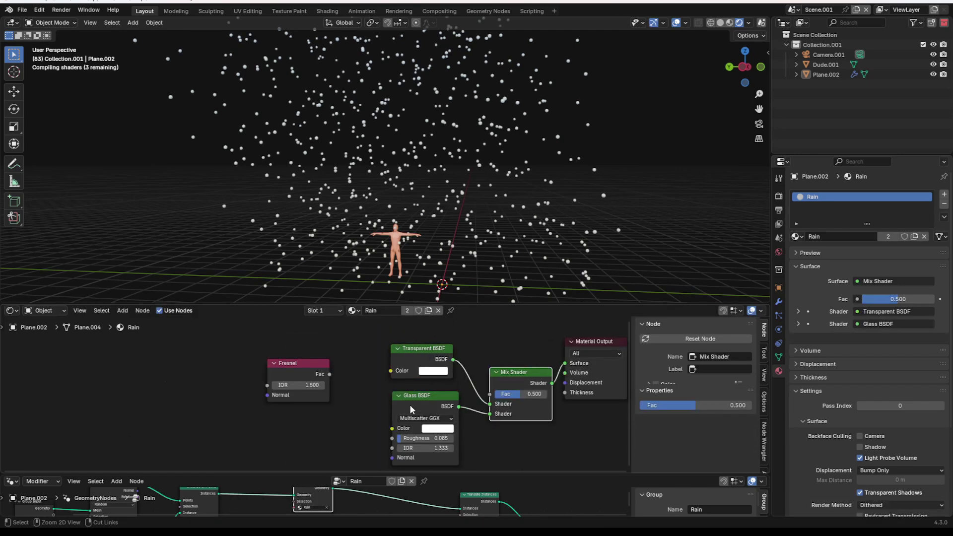
pyautogui.moveTo(488, 405); pyautogui.dragTo(489, 414)
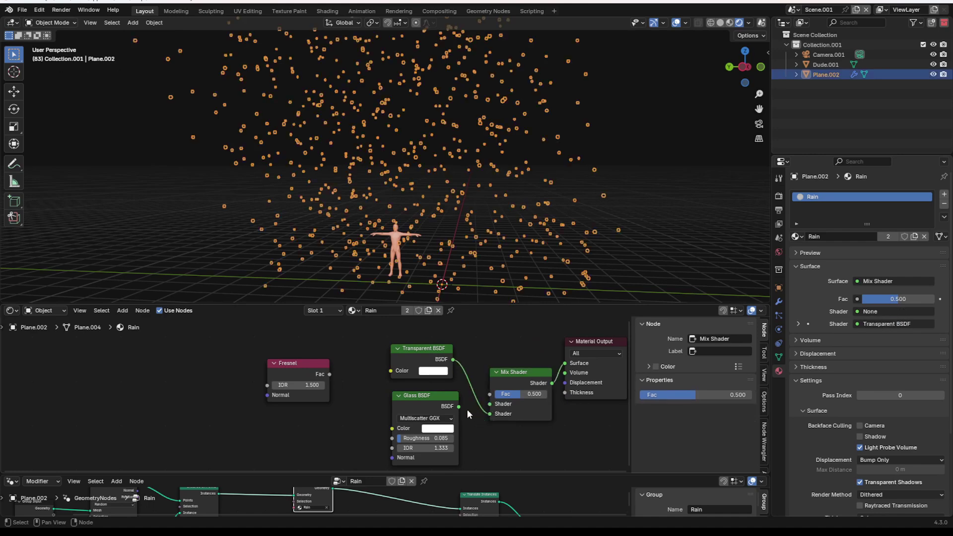
pyautogui.click(415, 355)
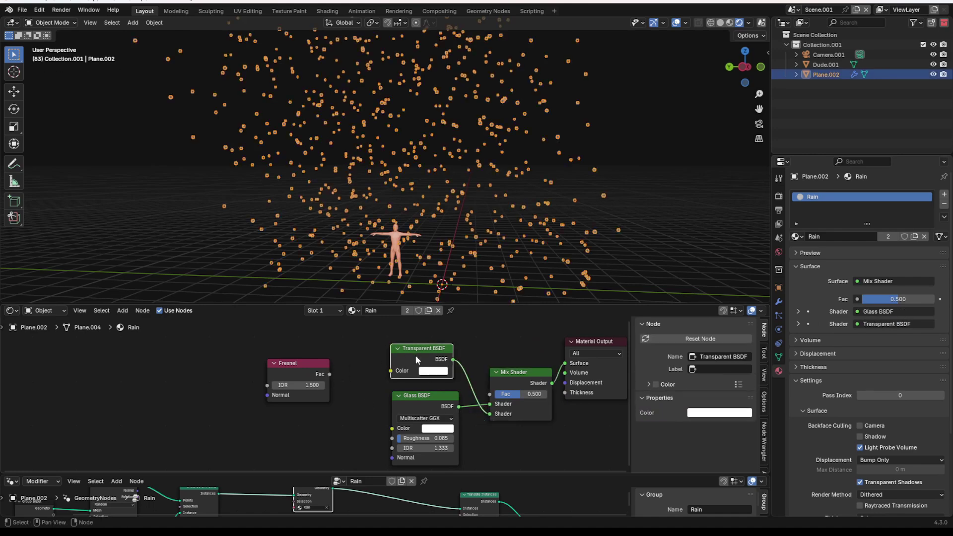
# Connect the Fresnel node to the Mix Shader's factor with IOR 0.800, and play the animation to check the rain
pyautogui.moveTo(330, 374); pyautogui.dragTo(507, 342)
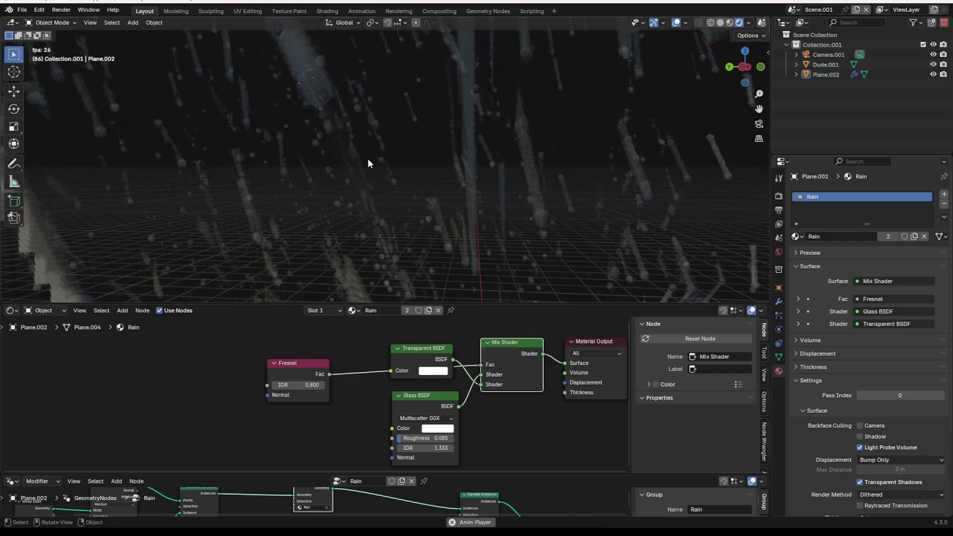
pyautogui.scroll(-10, 368, 159)
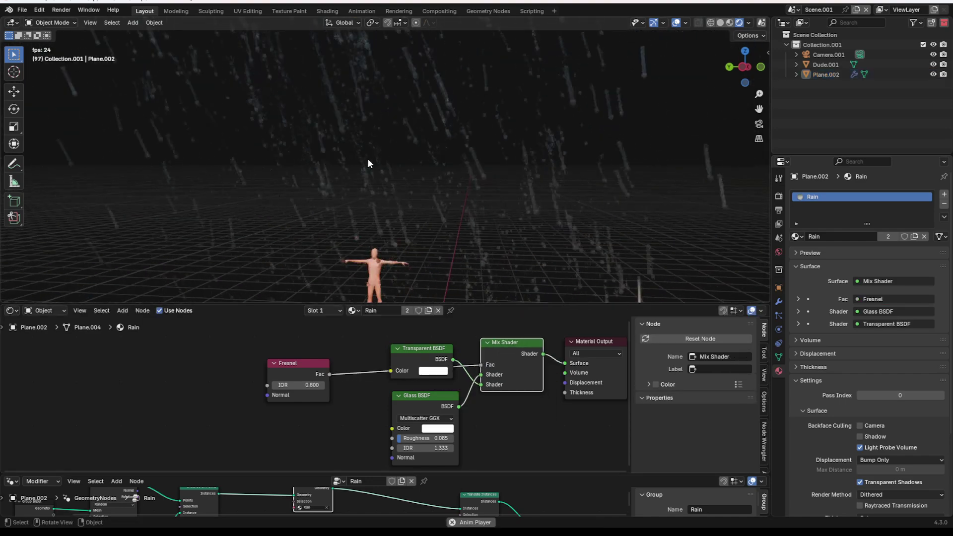
pyautogui.press('space')
pyautogui.press('space')
pyautogui.moveTo(410, 165); pyautogui.dragTo(466, 171, button='middle')
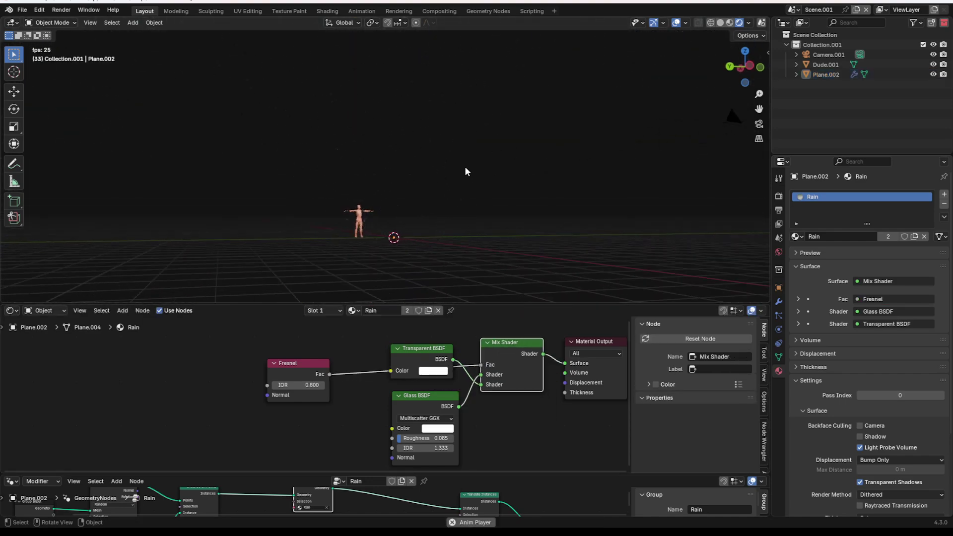
pyautogui.press('space')
pyautogui.moveTo(538, 193); pyautogui.dragTo(473, 150, button='middle')
pyautogui.scroll(-4, 484, 453)
# Add a Join Geometry node between Translate Instances and the Group Output in the Rain node tree
pyautogui.moveTo(467, 475); pyautogui.dragTo(469, 335)
pyautogui.moveTo(483, 447); pyautogui.dragTo(373, 421, button='middle')
pyautogui.hotkey('shift', 'a')
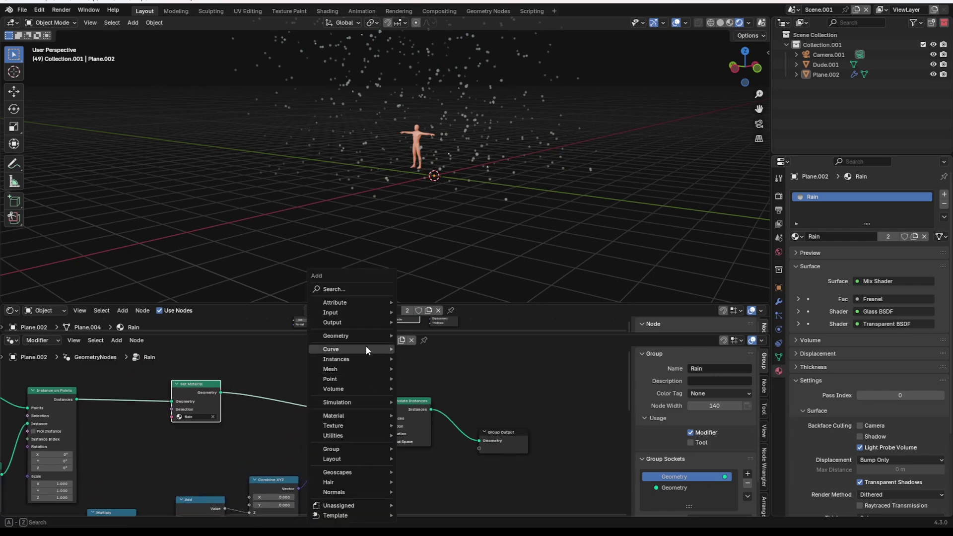
pyautogui.write('join')
pyautogui.press('Return')
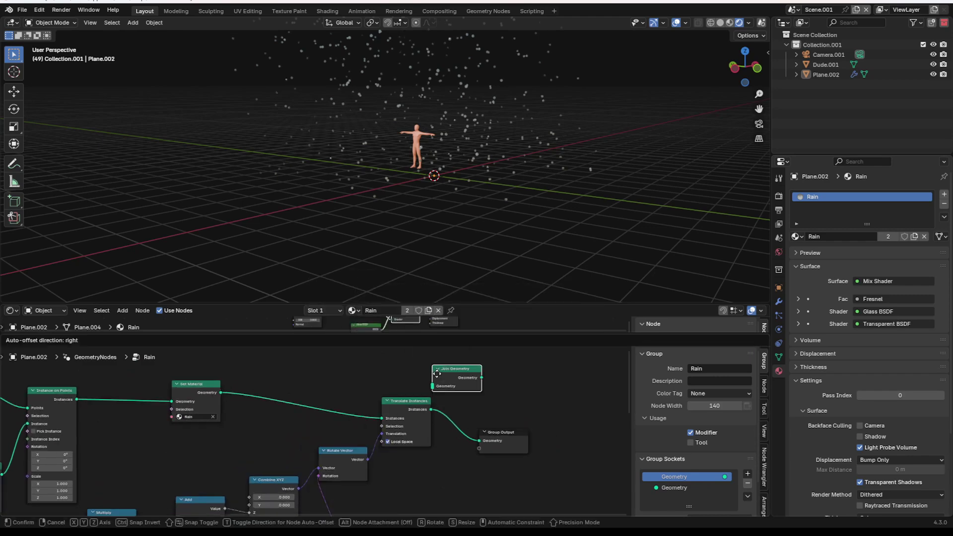
pyautogui.click(445, 416)
pyautogui.moveTo(473, 410); pyautogui.dragTo(484, 371)
# Connect the Group Input's geometry to the Join Geometry node so the ground plane is included with the rain
pyautogui.click(332, 384)
pyautogui.scroll(-8, 331, 385)
pyautogui.moveTo(331, 385); pyautogui.dragTo(511, 382, button='middle')
pyautogui.scroll(5, 511, 382)
pyautogui.moveTo(137, 421); pyautogui.dragTo(163, 353)
pyautogui.scroll(-4, 171, 362)
pyautogui.moveTo(175, 366); pyautogui.dragTo(160, 384, button='middle')
pyautogui.scroll(1, 160, 383)
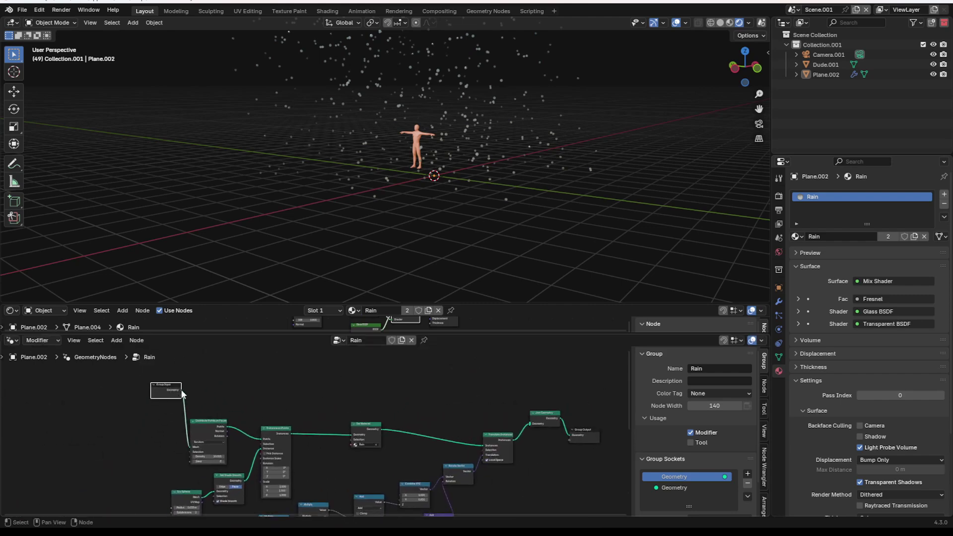
pyautogui.moveTo(528, 421); pyautogui.dragTo(528, 421)
pyautogui.scroll(2, 434, 410)
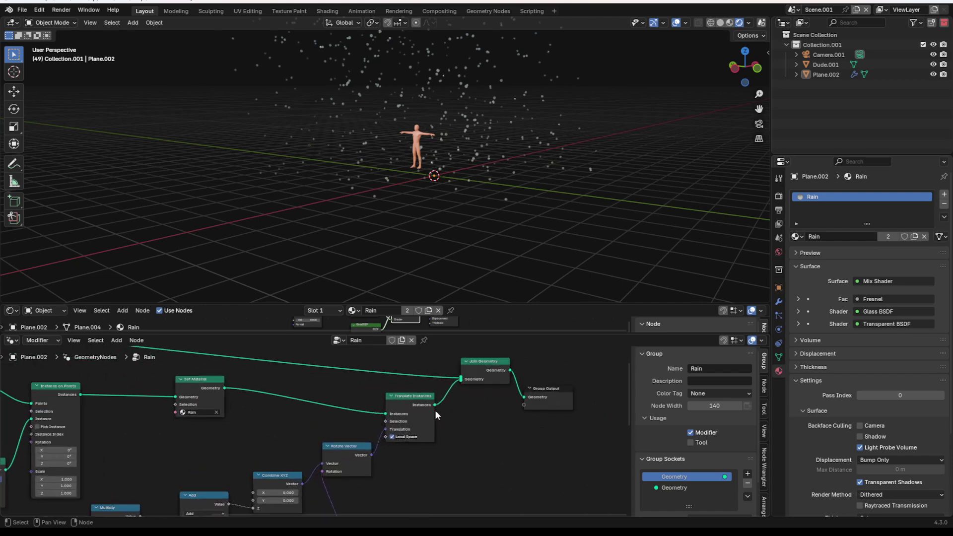
pyautogui.moveTo(416, 399); pyautogui.dragTo(418, 413)
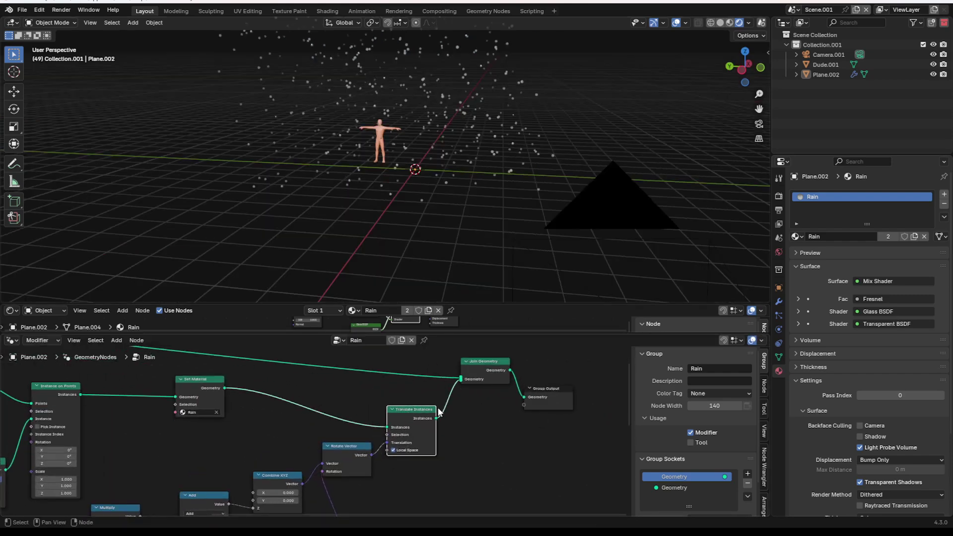
# Duplicate the Set Material node onto the link between Group Input and Join Geometry, and play the animation to check the plane
pyautogui.scroll(-8, 438, 413)
pyautogui.moveTo(413, 413); pyautogui.dragTo(351, 424, button='middle')
pyautogui.scroll(5, 282, 423)
pyautogui.moveTo(283, 423); pyautogui.dragTo(496, 423, button='middle')
pyautogui.hotkey('shift', 'a')
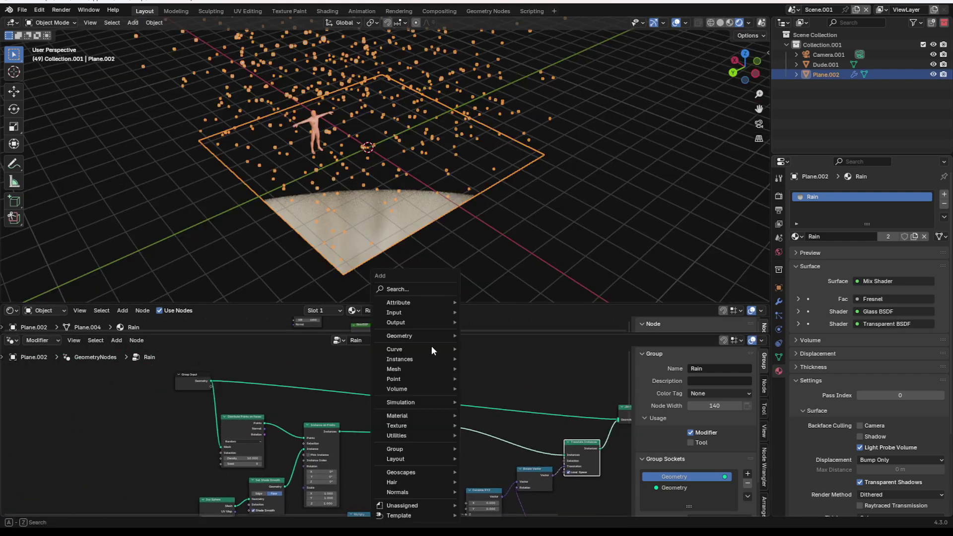
pyautogui.hotkey('shift', 'd')
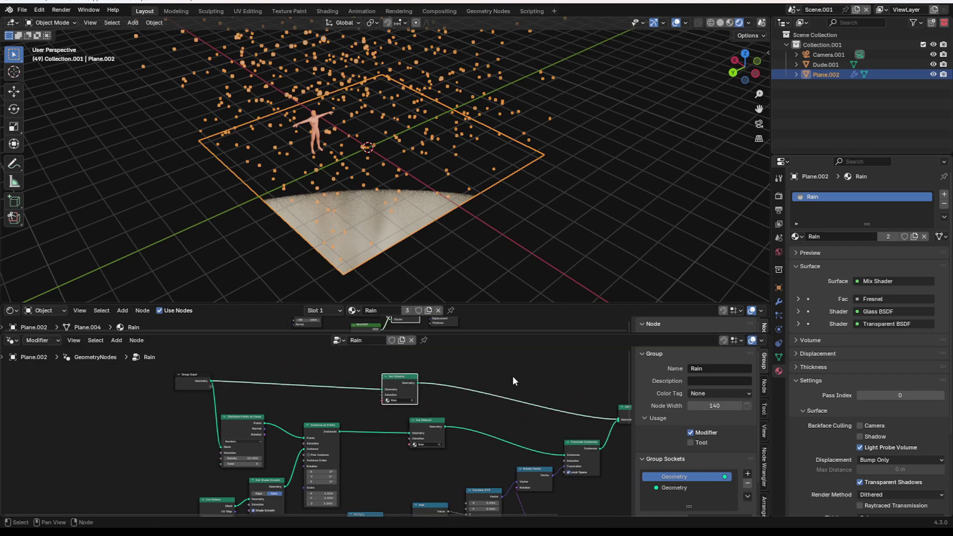
pyautogui.press('space')
pyautogui.scroll(2, 460, 207)
pyautogui.press('space')
pyautogui.moveTo(474, 211); pyautogui.dragTo(453, 197, button='middle')
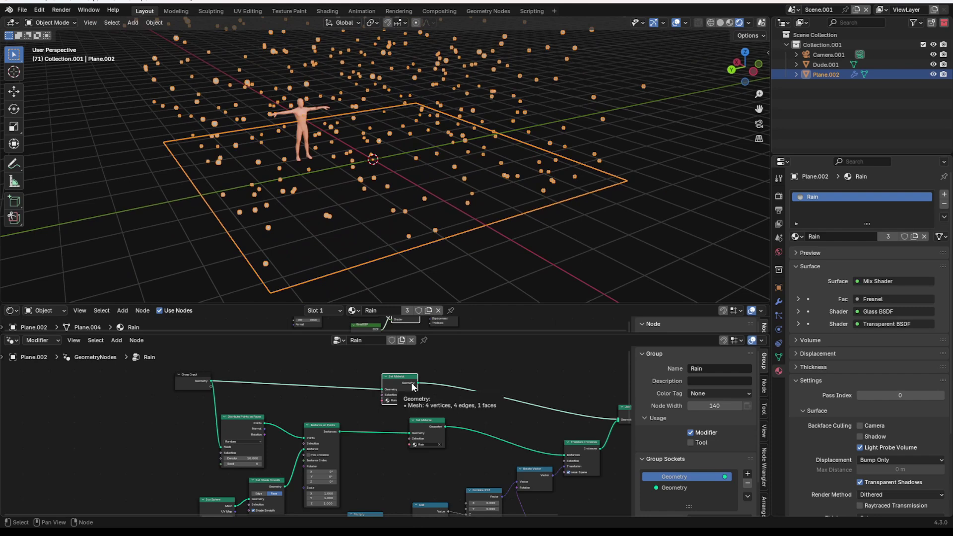
# Add a second material slot with a new material named Street
pyautogui.click(942, 197)
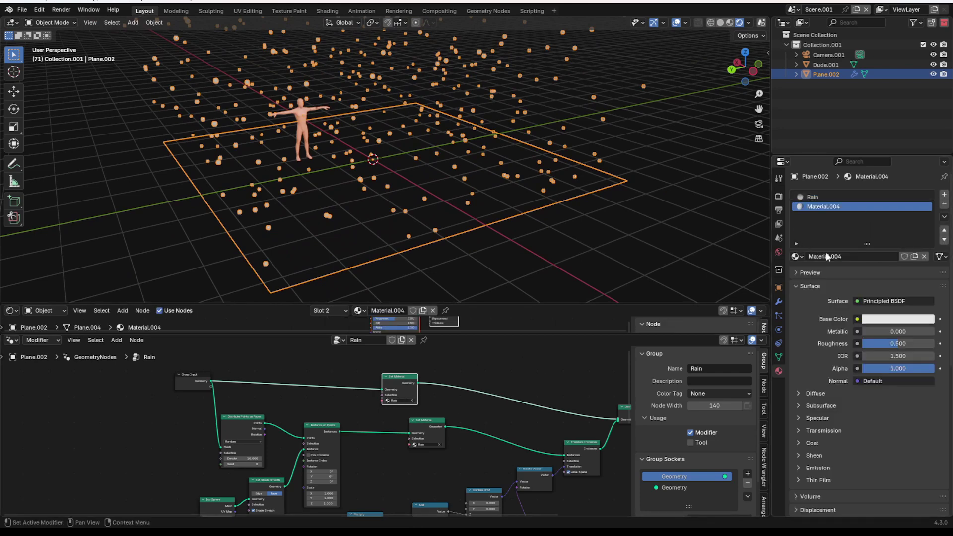
pyautogui.doubleClick(827, 256)
pyautogui.write('Street')
pyautogui.press('Return')
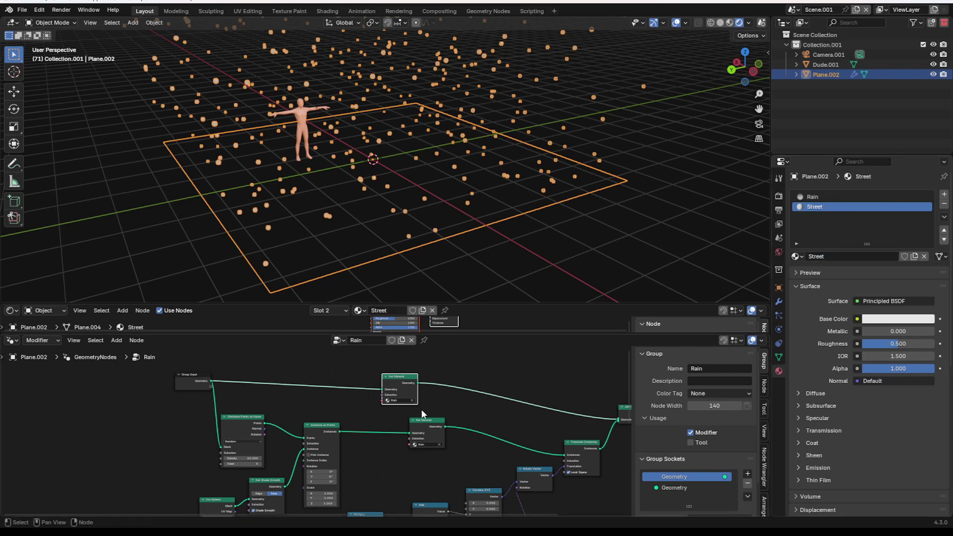
# Assign the Street material in the ground plane's Set Material node
pyautogui.scroll(6, 420, 409)
pyautogui.moveTo(420, 409); pyautogui.dragTo(410, 419, button='middle')
pyautogui.click(386, 428)
pyautogui.click(368, 350)
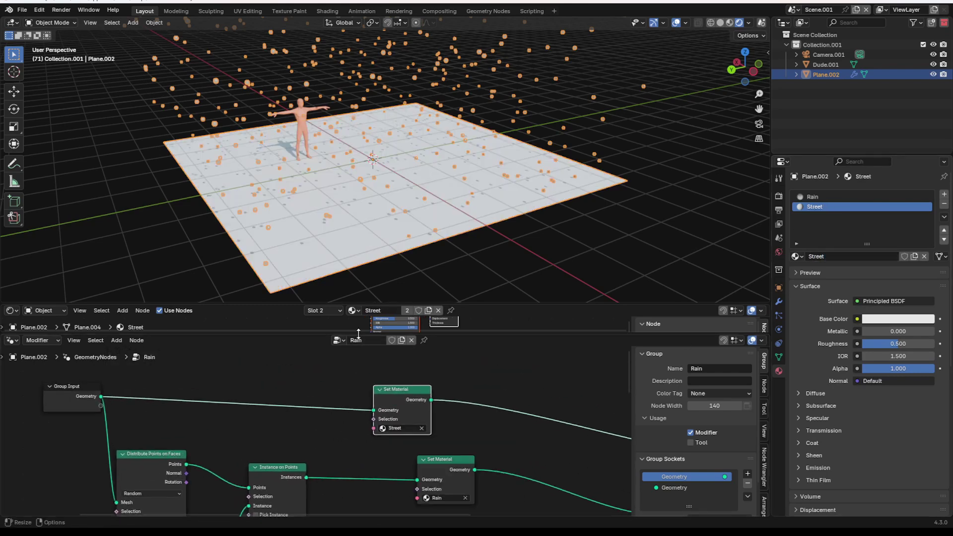
# Load the road asphalt texture maps onto the Street material's Principled BSDF with Principled Texture Setup
pyautogui.moveTo(359, 333); pyautogui.dragTo(360, 442)
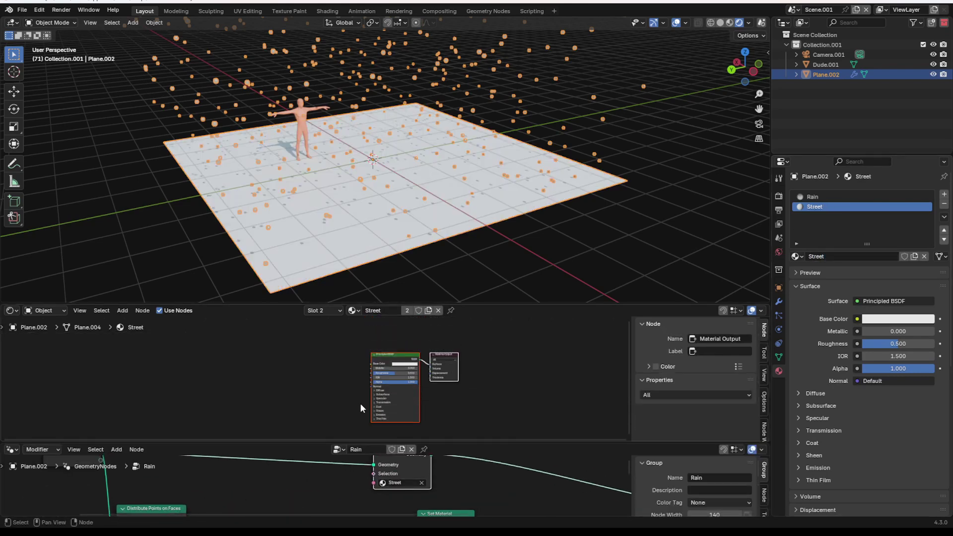
pyautogui.click(383, 354)
pyautogui.hotkey('ctrl', 'shift', 't')
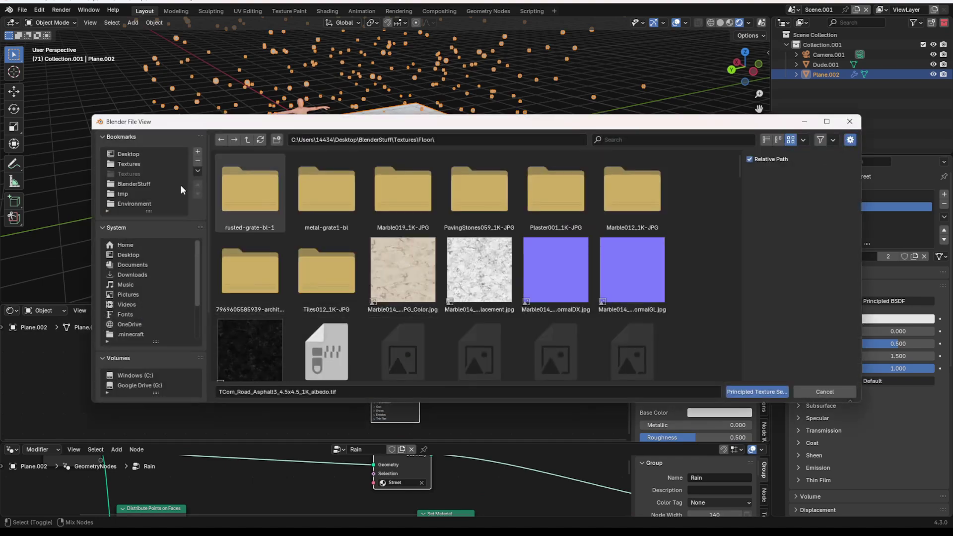
pyautogui.scroll(-10, 502, 248)
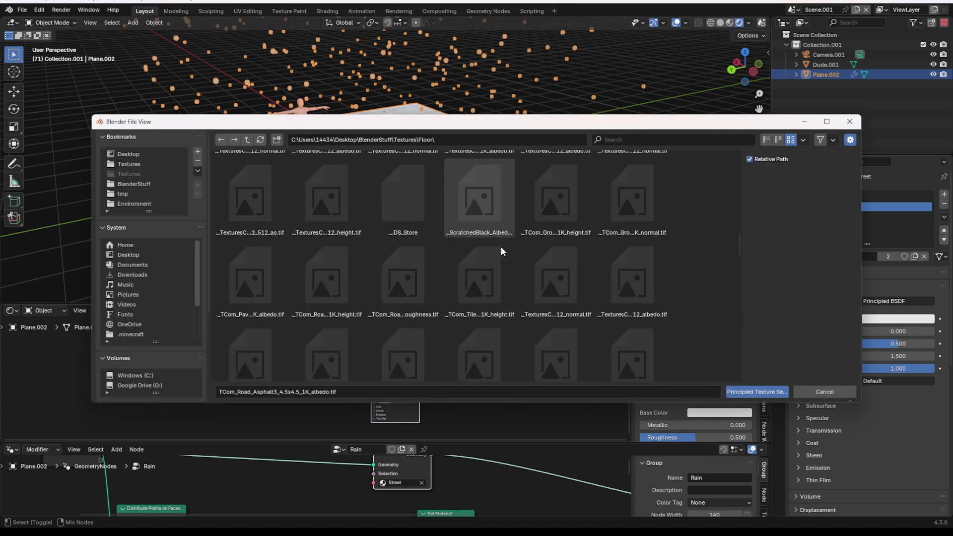
pyautogui.press('Return')
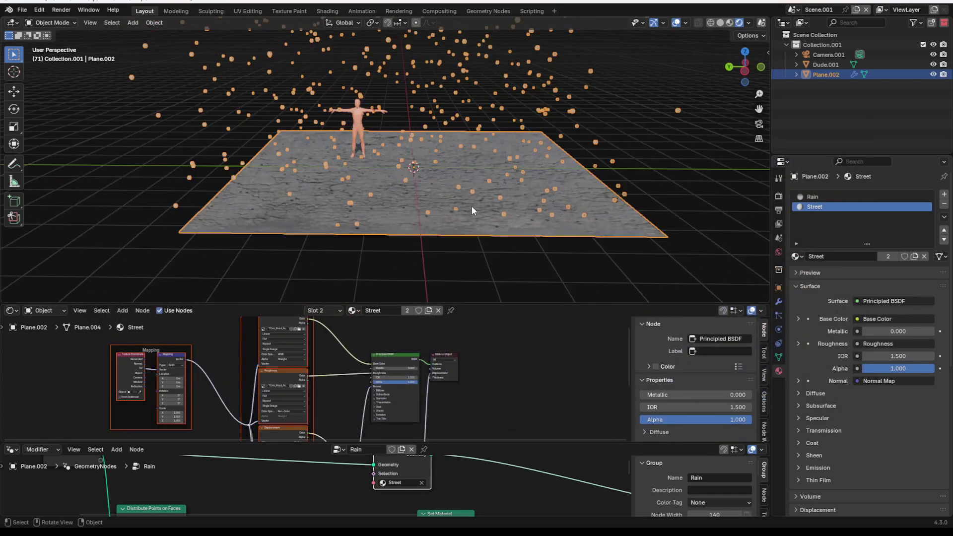
# Play the animation and examine the rain falling over the textured street from several distances
pyautogui.scroll(3, 472, 206)
pyautogui.moveTo(471, 206); pyautogui.dragTo(309, 210, button='middle')
pyautogui.scroll(-6, 264, 192)
pyautogui.press('space')
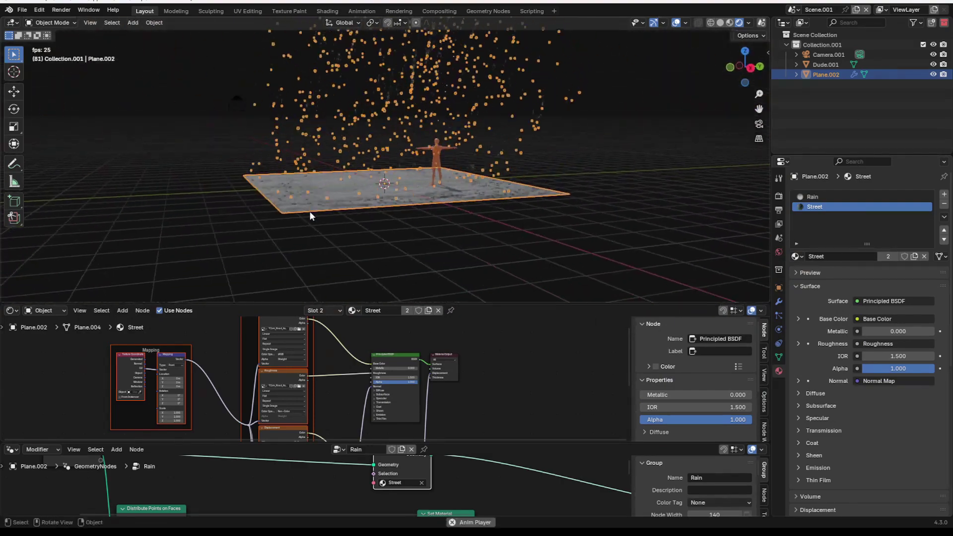
pyautogui.click(309, 215)
pyautogui.scroll(4, 417, 239)
pyautogui.scroll(2, 487, 218)
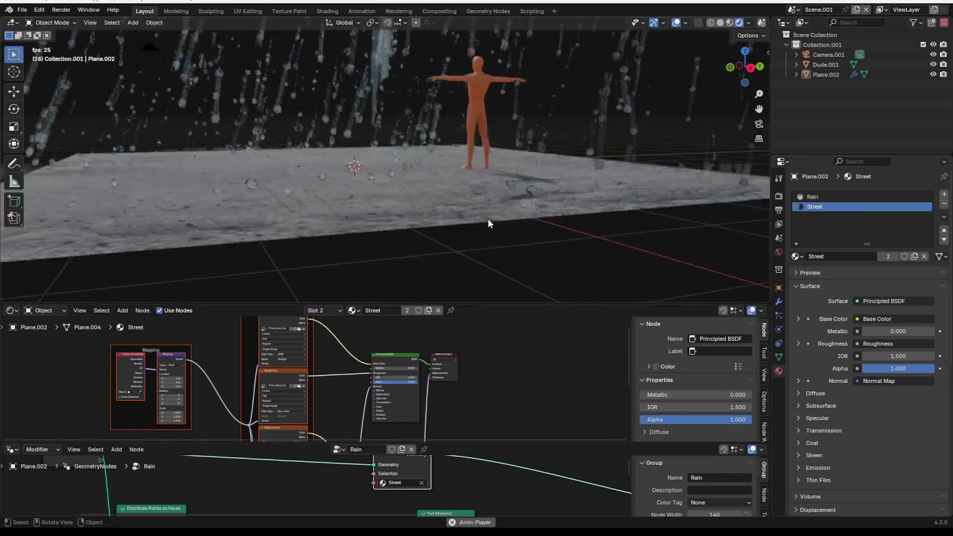
pyautogui.scroll(-5, 488, 223)
pyautogui.click(502, 233)
pyautogui.press('space')
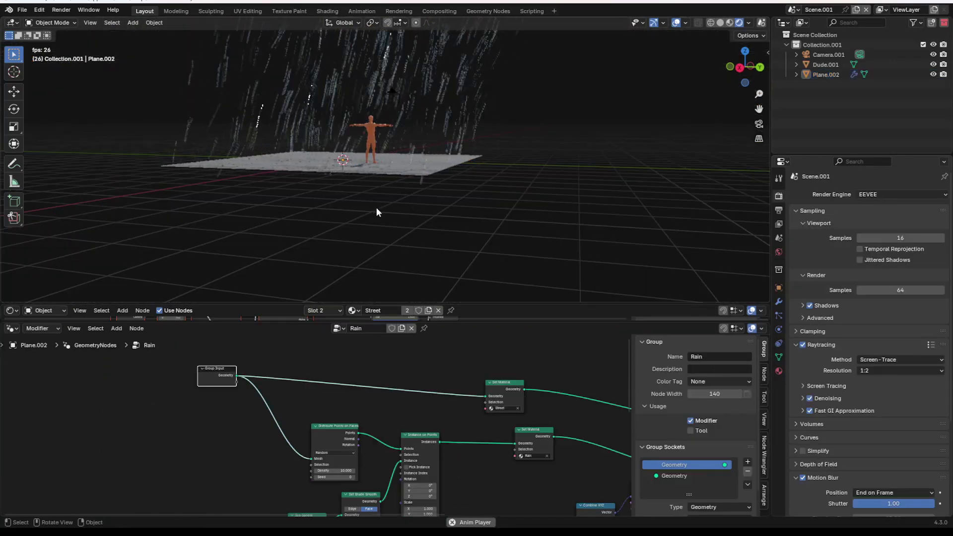
# Adjust the rain's direction controls in the Rain node tree during playback, and save the file
pyautogui.moveTo(329, 196); pyautogui.dragTo(341, 266, button='middle')
pyautogui.moveTo(470, 276); pyautogui.dragTo(553, 224, button='middle')
pyautogui.scroll(4, 491, 224)
pyautogui.scroll(-3, 461, 447)
pyautogui.moveTo(527, 489); pyautogui.dragTo(418, 386, button='middle')
pyautogui.scroll(4, 400, 404)
pyautogui.scroll(2, 347, 449)
pyautogui.moveTo(305, 450); pyautogui.dragTo(332, 446, button='middle')
pyautogui.moveTo(274, 448); pyautogui.dragTo(303, 448)
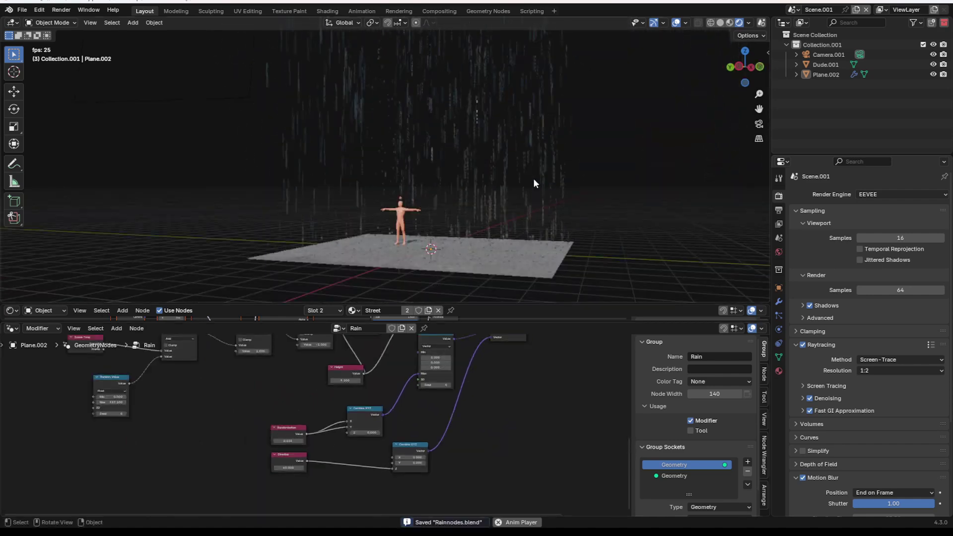
# Stop the animation playback and select the street plane
pyautogui.press('space')
pyautogui.moveTo(545, 214); pyautogui.dragTo(501, 169, button='middle')
pyautogui.scroll(3, 502, 169)
pyautogui.click(448, 235)
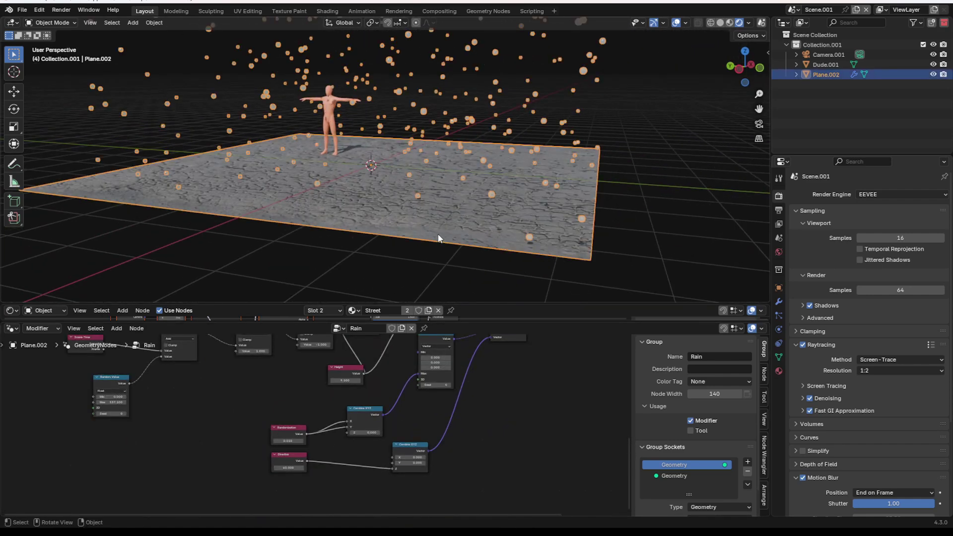
# Group the Street material's mapping, texture, normal map and displacement nodes into a single node group
pyautogui.scroll(-6, 489, 360)
pyautogui.moveTo(497, 358); pyautogui.dragTo(407, 471, button='middle')
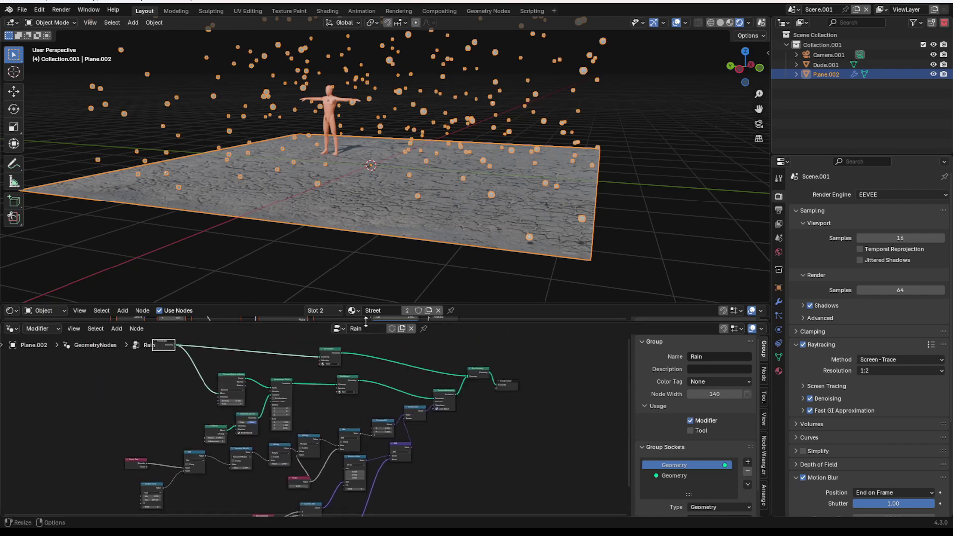
pyautogui.moveTo(366, 321); pyautogui.dragTo(366, 498)
pyautogui.press('Home')
pyautogui.moveTo(166, 336); pyautogui.dragTo(379, 489)
pyautogui.click(432, 460)
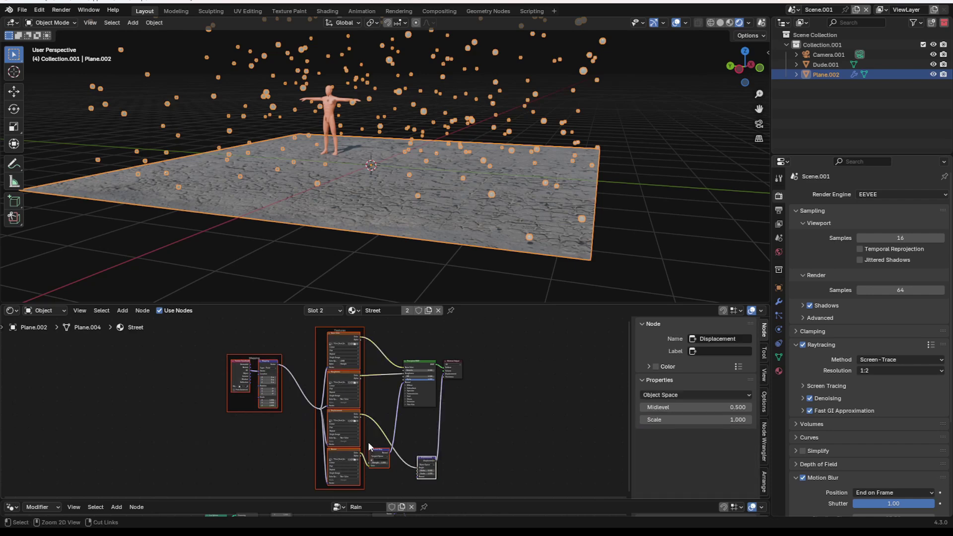
pyautogui.hotkey('ctrl', 'g')
pyautogui.press('Tab')
# Spread out the texture node group, Principled BSDF and Material Output to make room between them in the Street material
pyautogui.moveTo(331, 394); pyautogui.dragTo(347, 328)
pyautogui.scroll(5, 416, 352)
pyautogui.scroll(1, 408, 383)
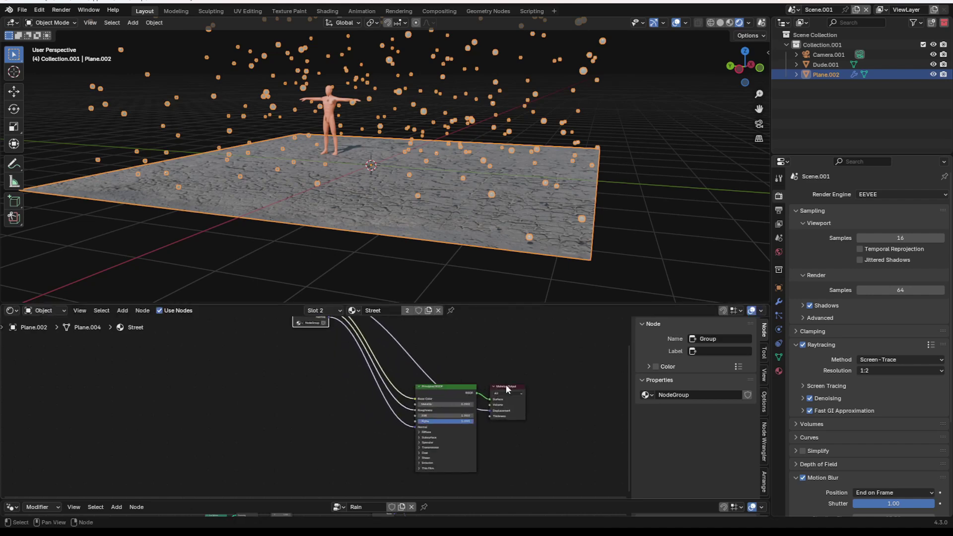
pyautogui.click(512, 347)
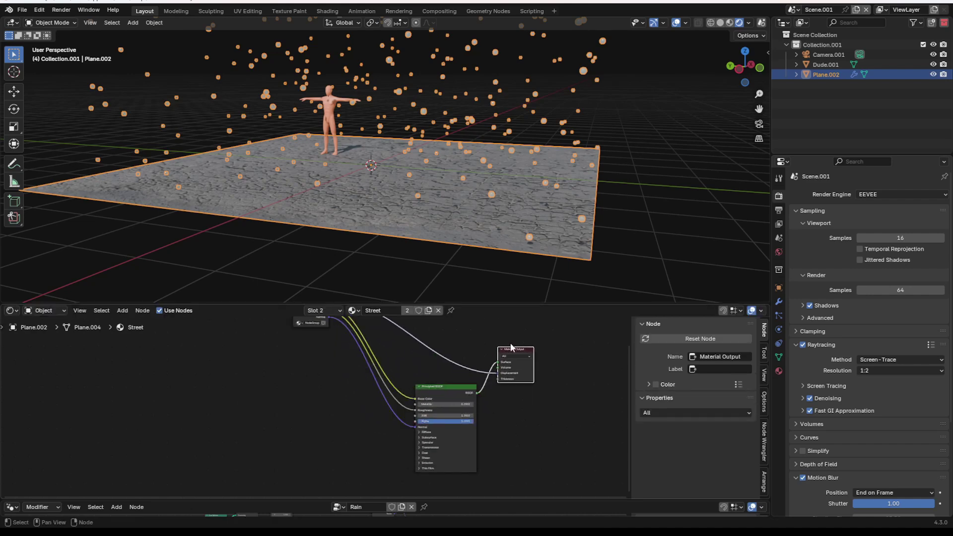
pyautogui.click(502, 412)
pyautogui.scroll(-1, 433, 406)
pyautogui.scroll(3, 475, 425)
pyautogui.moveTo(432, 406); pyautogui.dragTo(451, 440, button='middle')
pyautogui.scroll(6, 467, 247)
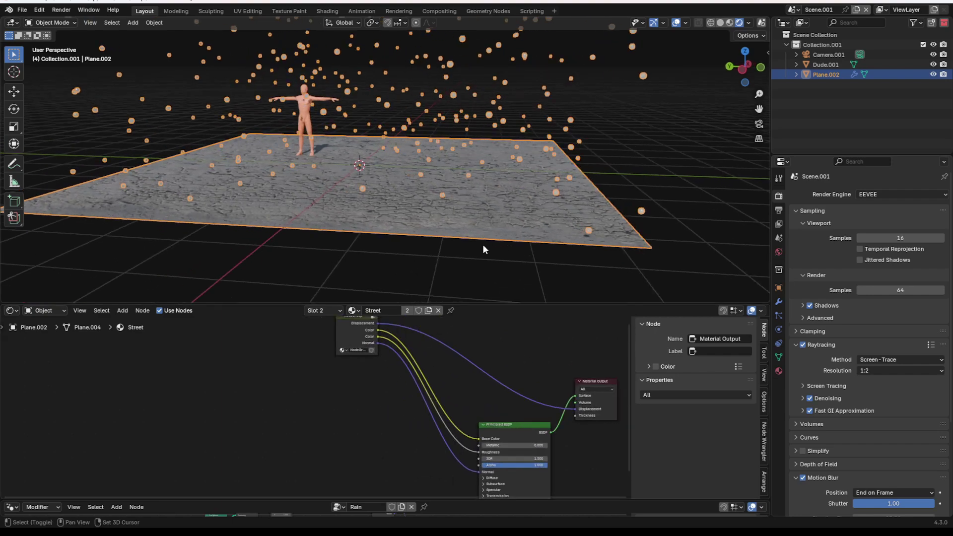
pyautogui.scroll(-3, 453, 226)
pyautogui.scroll(1, 449, 233)
pyautogui.keyDown('shift'); pyautogui.moveTo(449, 234); pyautogui.dragTo(449, 215, button='middle'); pyautogui.keyUp('shift')
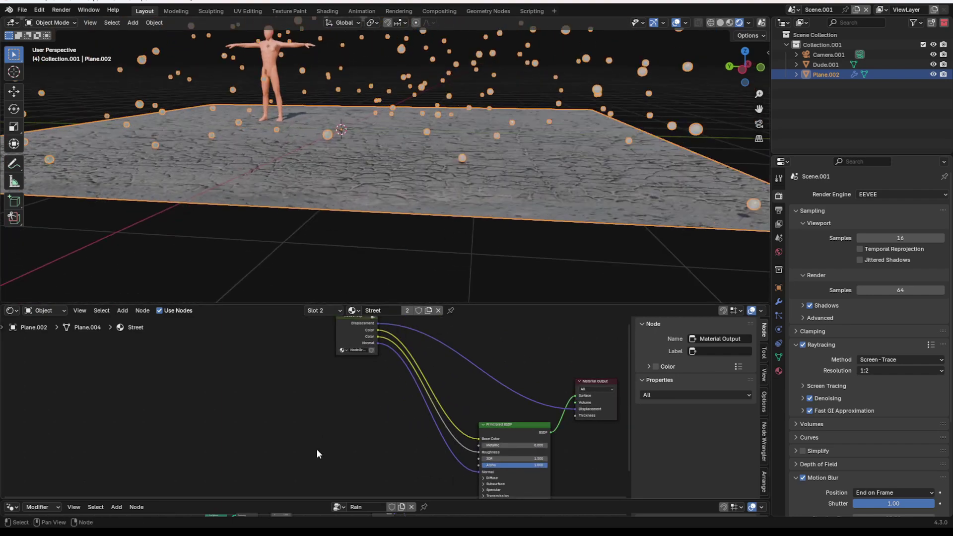